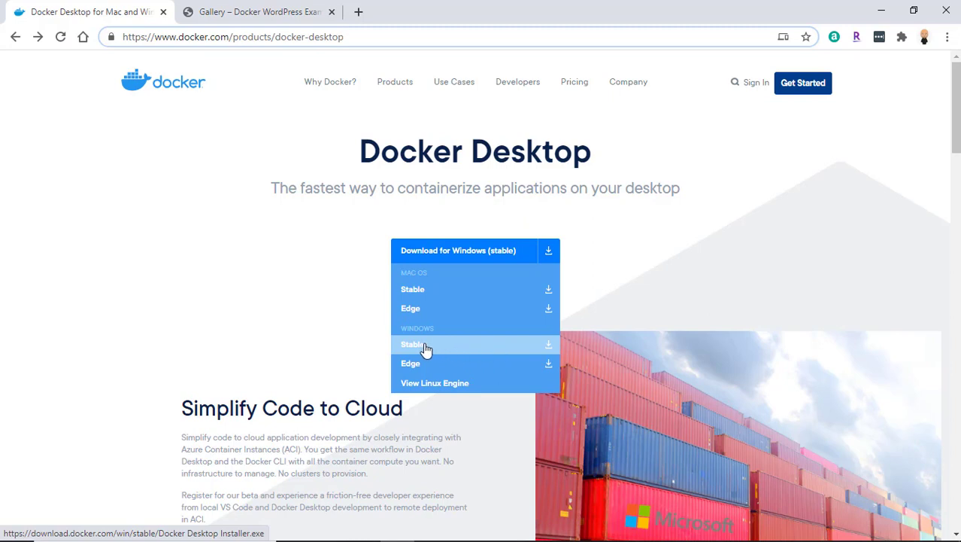
# - Start Docker Desktop and reveal the hidden notification-area icons to check that it is running
pyautogui.click(338, 337)
pyautogui.moveTo(466, 263)
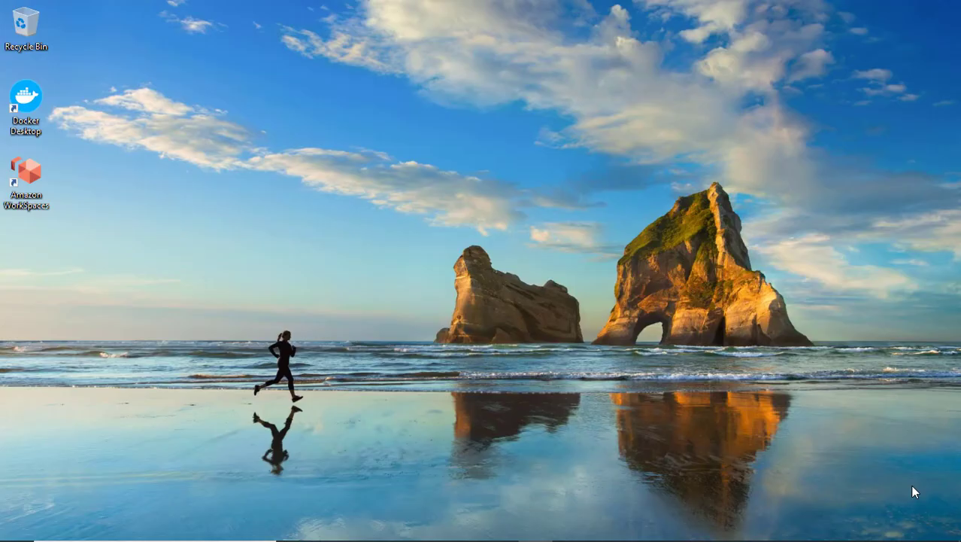
pyautogui.doubleClick(37, 105)
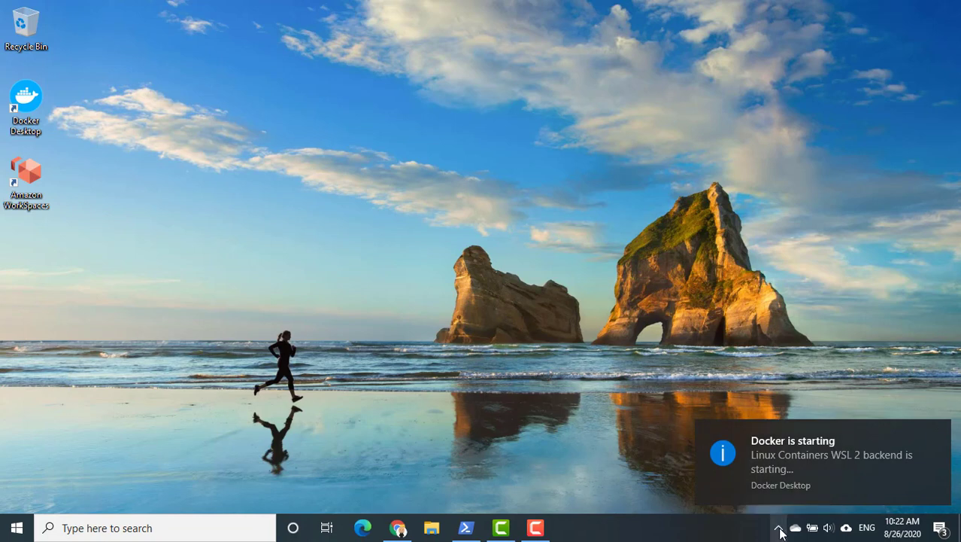
pyautogui.click(732, 472)
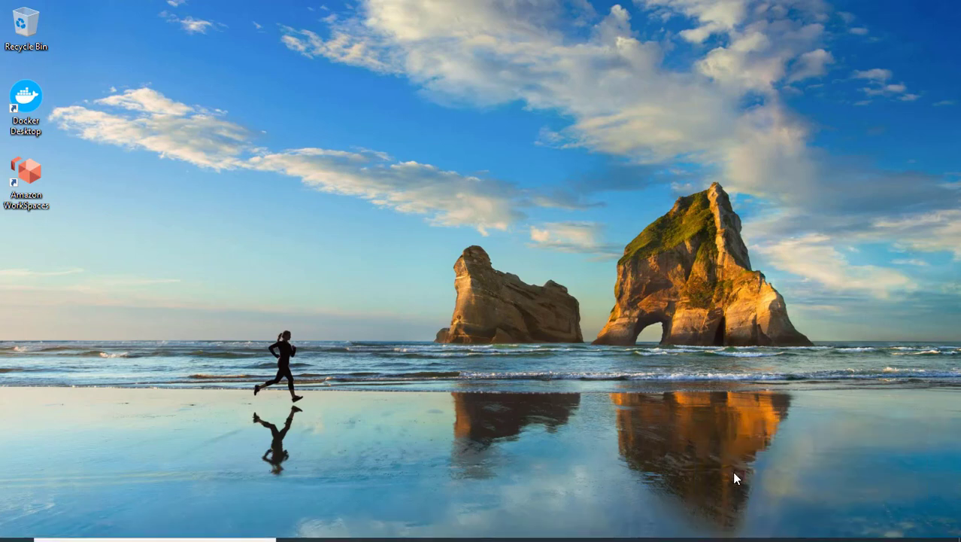
pyautogui.click(778, 528)
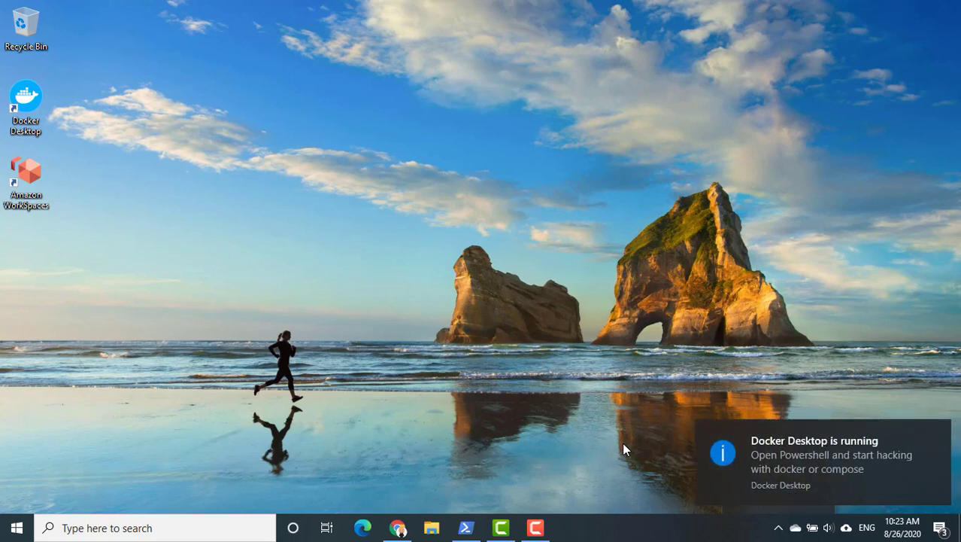
pyautogui.click(785, 466)
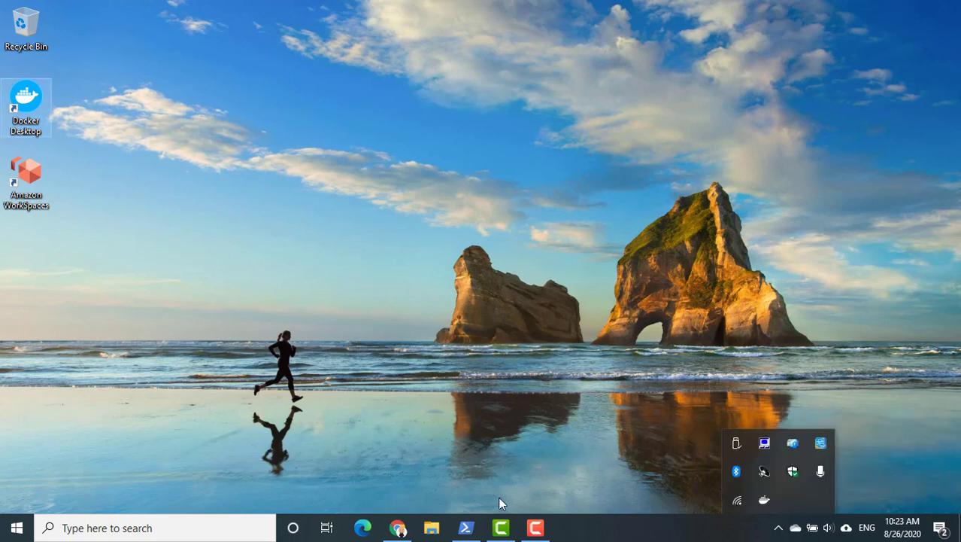
# - Switch to Windows PowerShell and list the running containers with docker ps
pyautogui.click(466, 529)
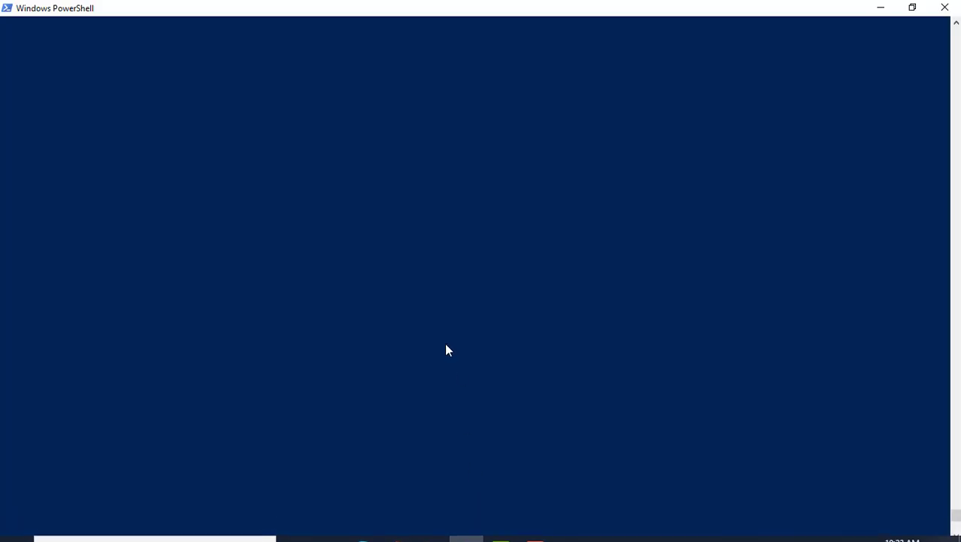
pyautogui.write('docker p')
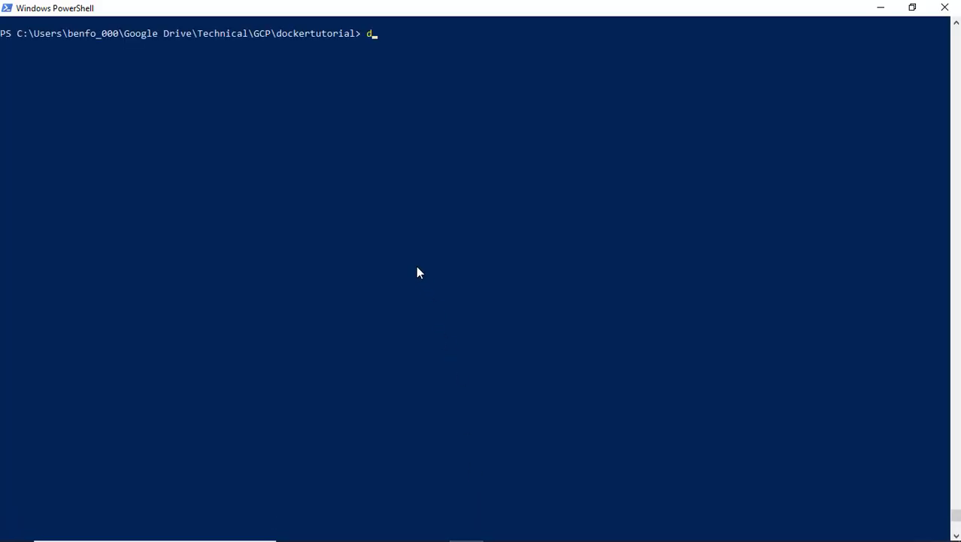
pyautogui.write('s')
pyautogui.press('Return')
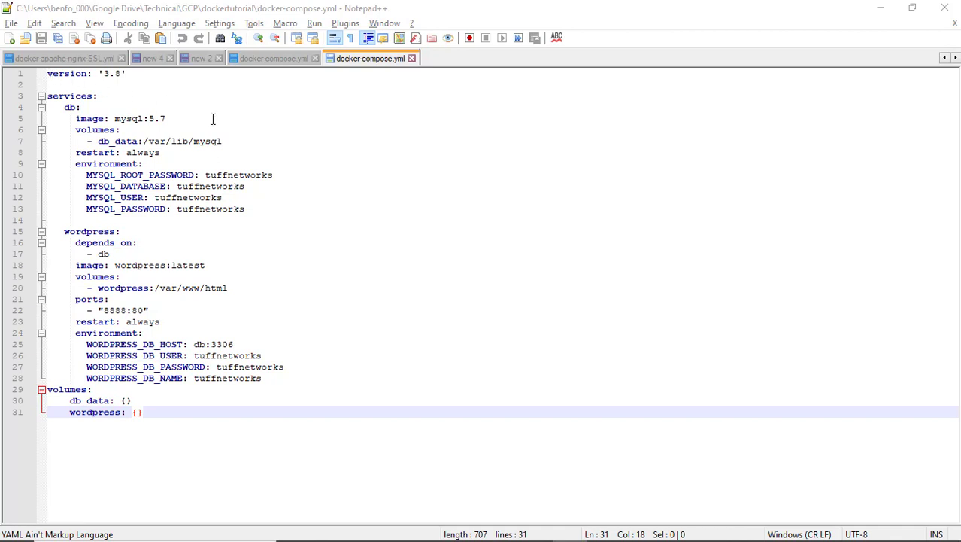
# - Examine the db service in docker-compose.yml, from the services heading through its image and volume mapping
pyautogui.click(106, 97)
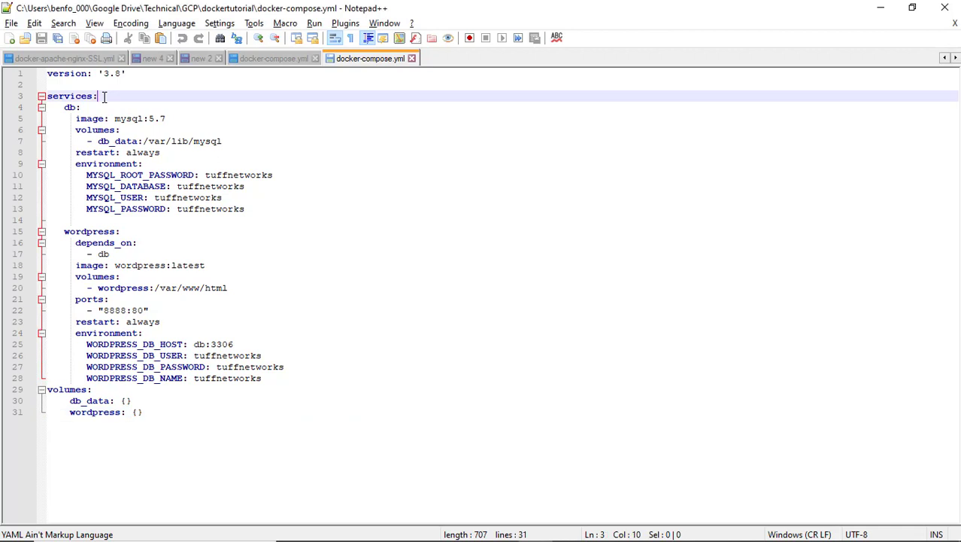
pyautogui.press('Down')
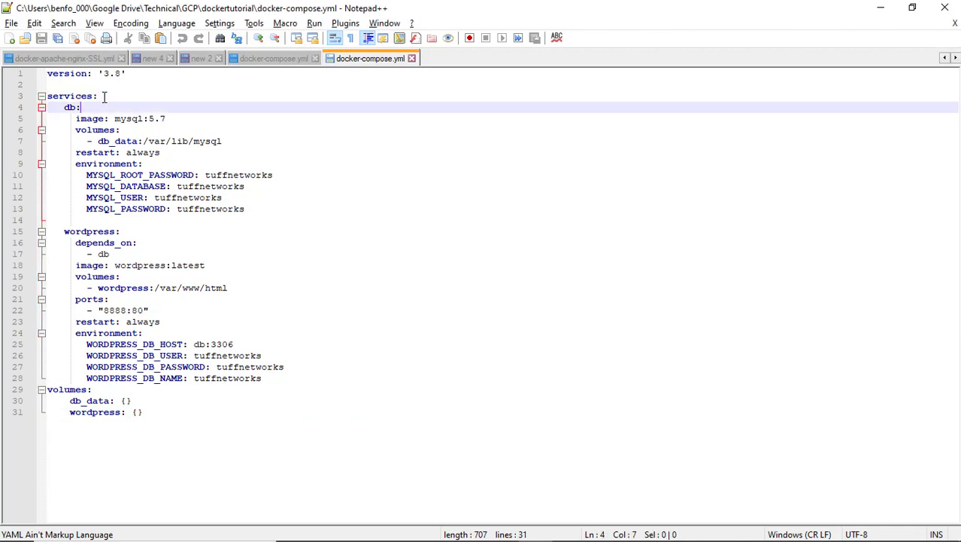
pyautogui.press('Down')
pyautogui.press('Left')
pyautogui.press('Left')
pyautogui.press('Left')
pyautogui.press('Left')
pyautogui.press('Left')
pyautogui.press('Left')
pyautogui.press('Left')
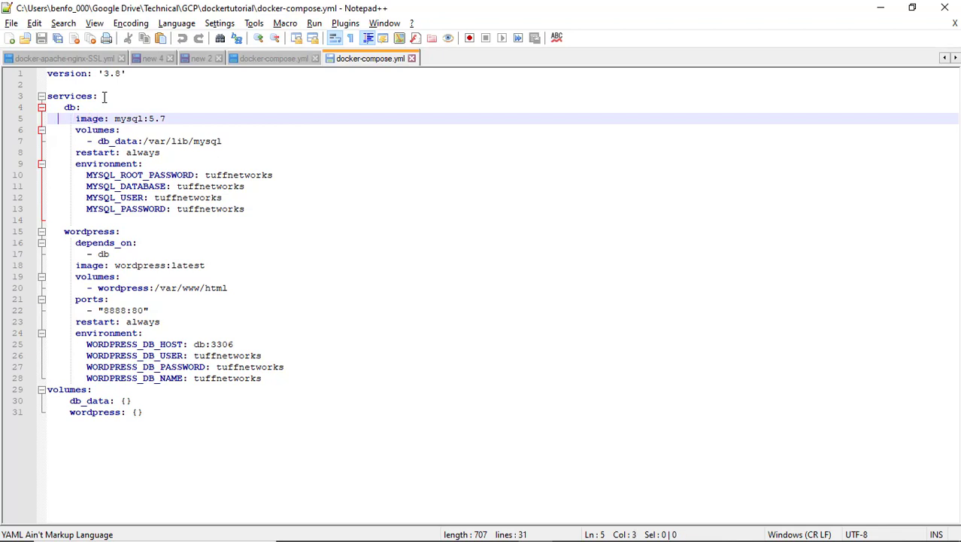
pyautogui.press('Left')
pyautogui.press('Down')
pyautogui.press('Down')
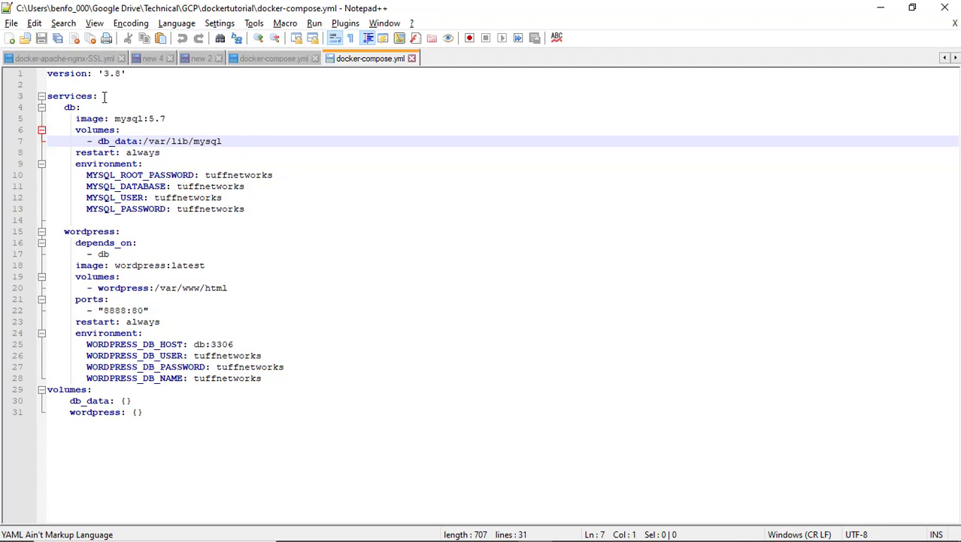
# - Review the db service's restart policy and its MySQL environment variables line by line
pyautogui.press('Down')
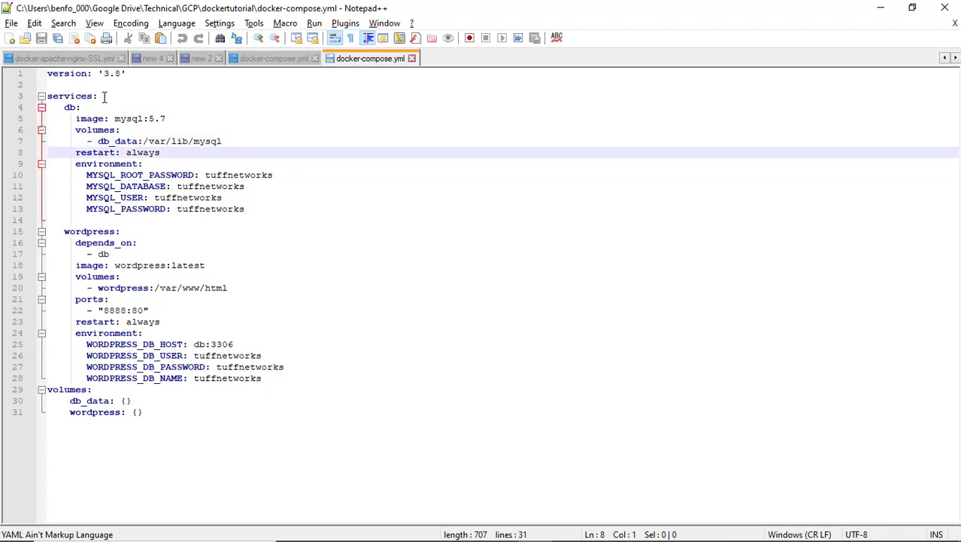
pyautogui.press('Down')
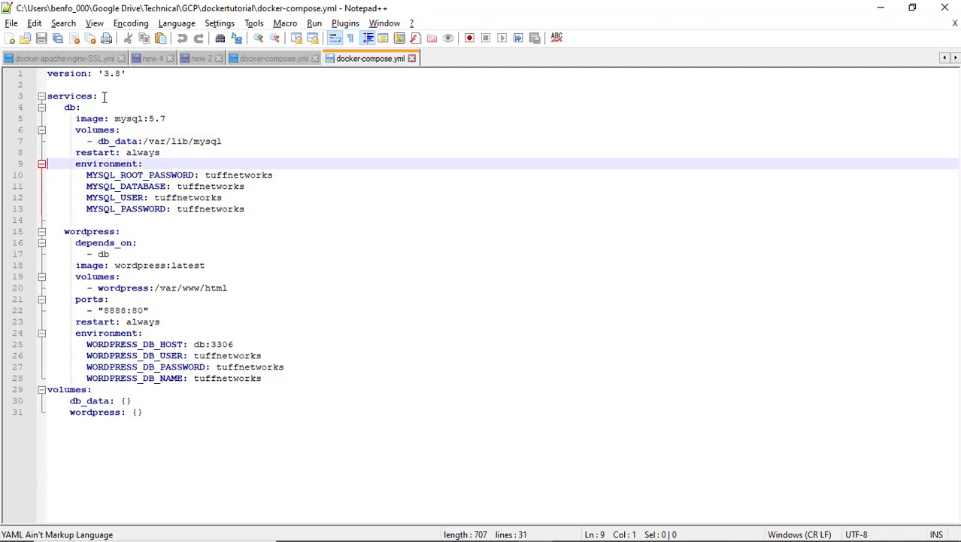
pyautogui.press('Down')
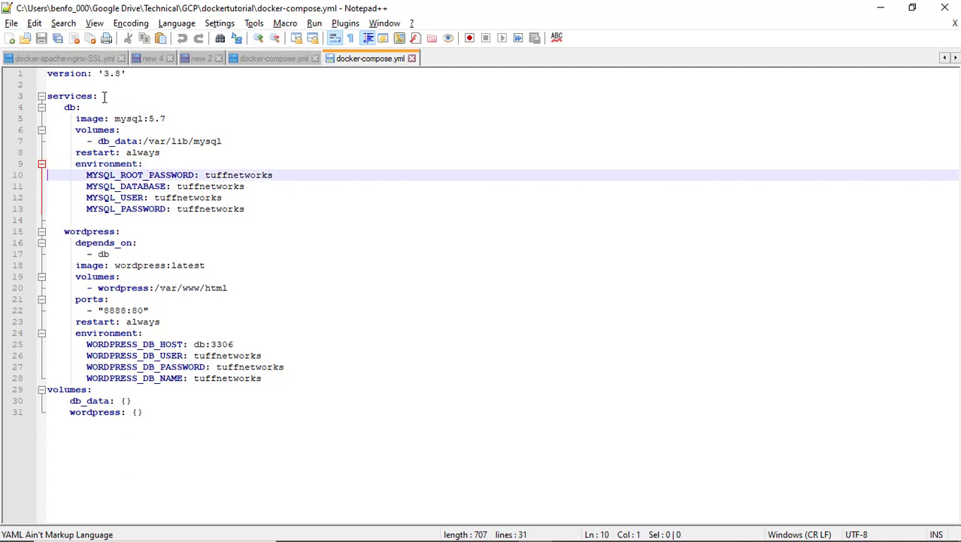
pyautogui.press('Down')
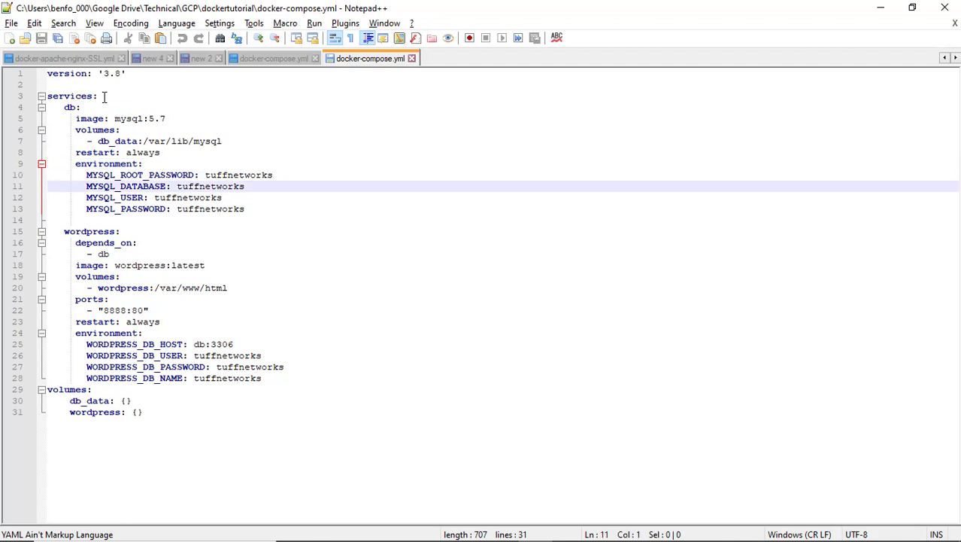
pyautogui.press('Down')
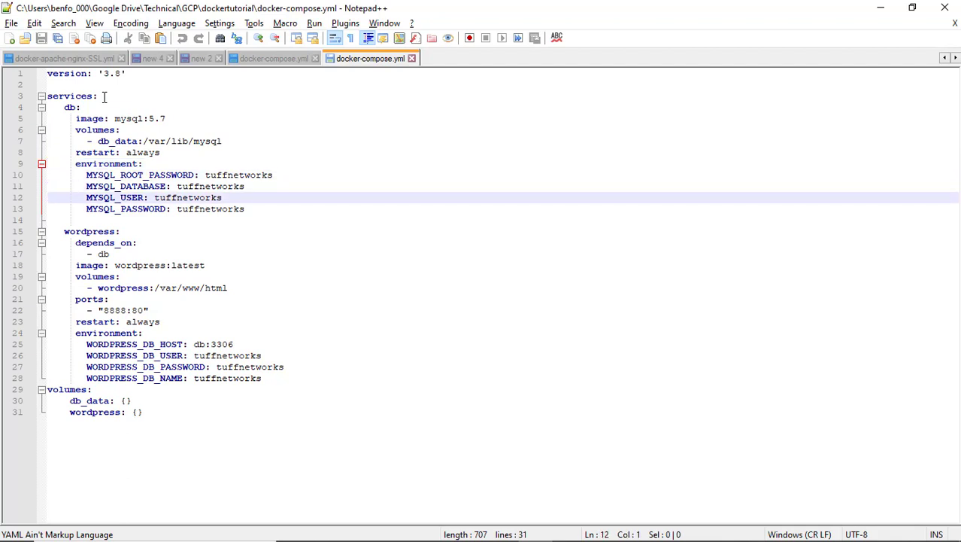
pyautogui.press('Down')
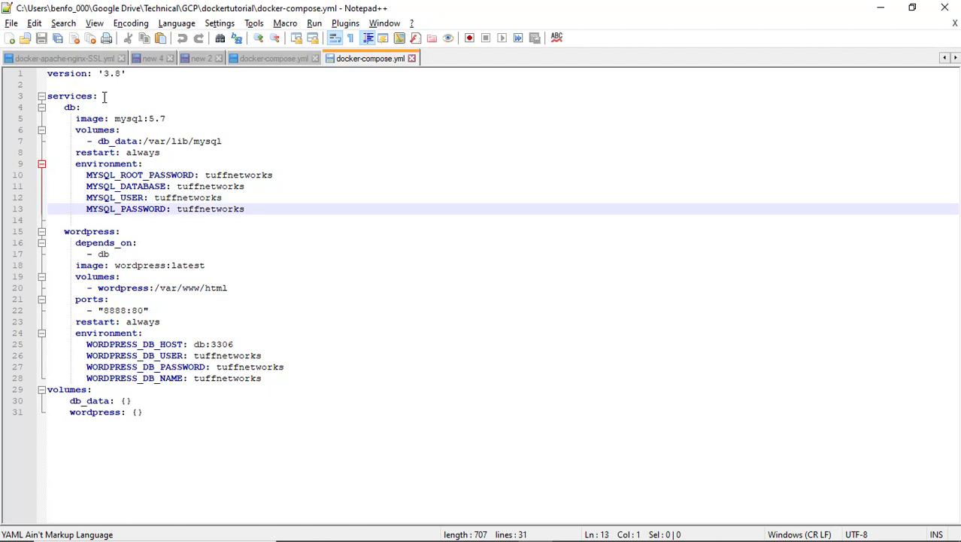
pyautogui.press('Down')
# - Examine how the wordpress service's depends_on entry refers to the db service defined above it
pyautogui.press('Down')
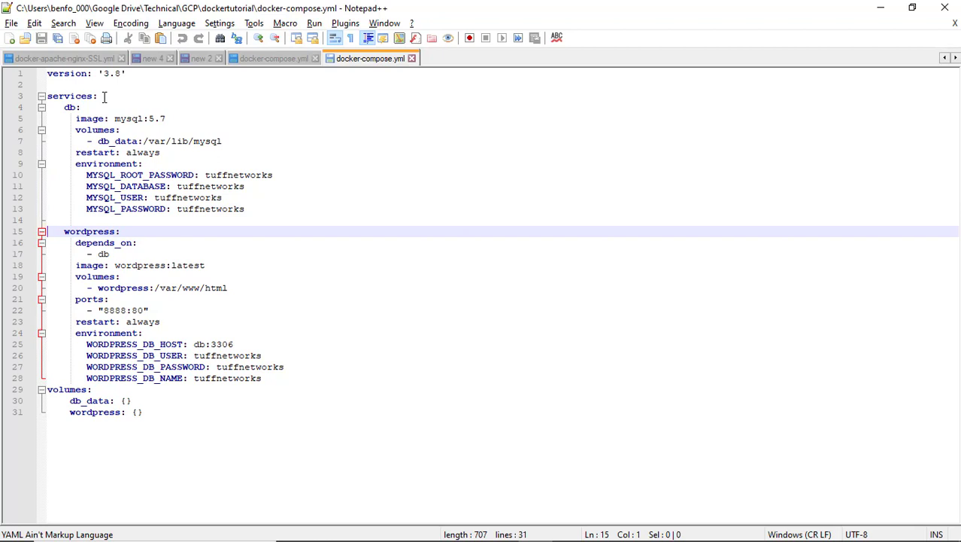
pyautogui.press('Down')
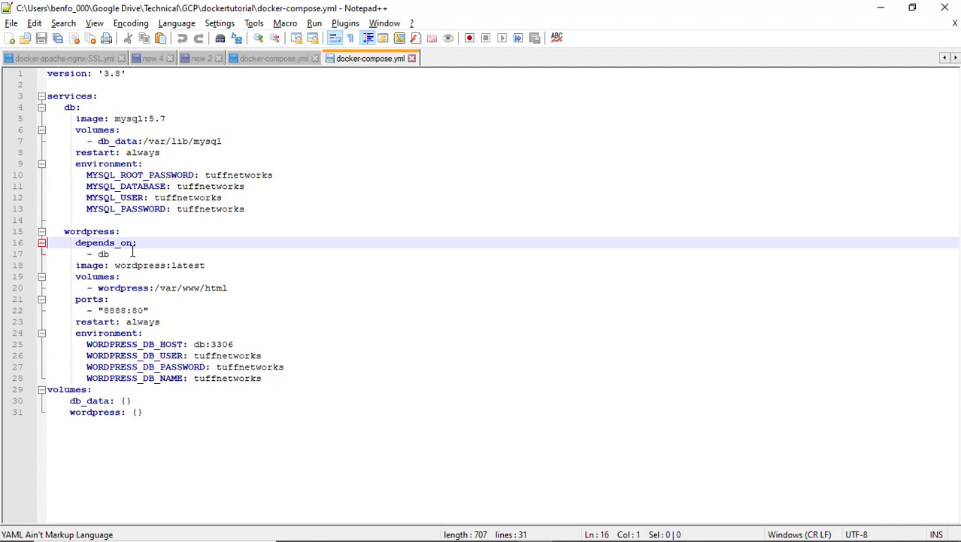
pyautogui.moveTo(133, 252); pyautogui.dragTo(50, 241)
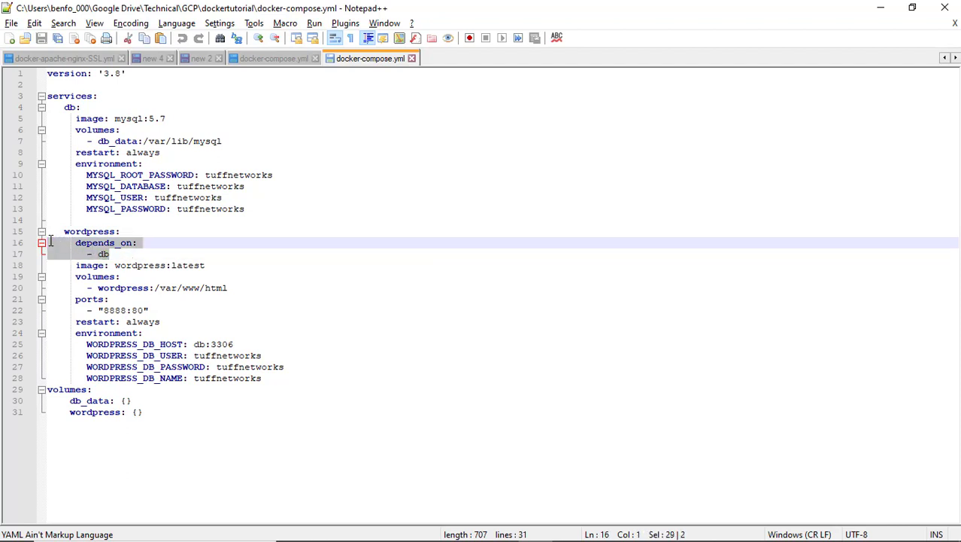
pyautogui.moveTo(55, 107); pyautogui.dragTo(80, 107)
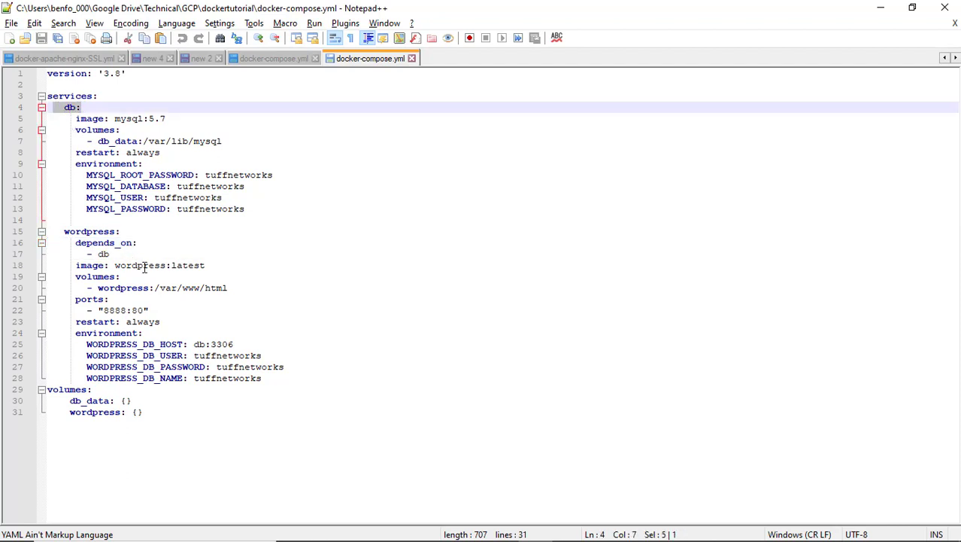
pyautogui.moveTo(122, 255); pyautogui.dragTo(104, 254)
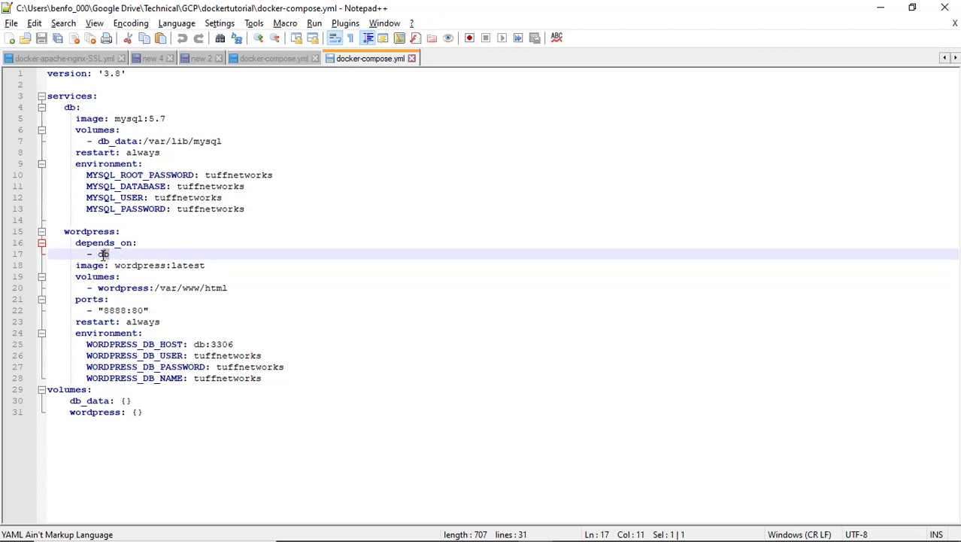
pyautogui.doubleClick(103, 254)
pyautogui.moveTo(64, 231); pyautogui.dragTo(121, 231)
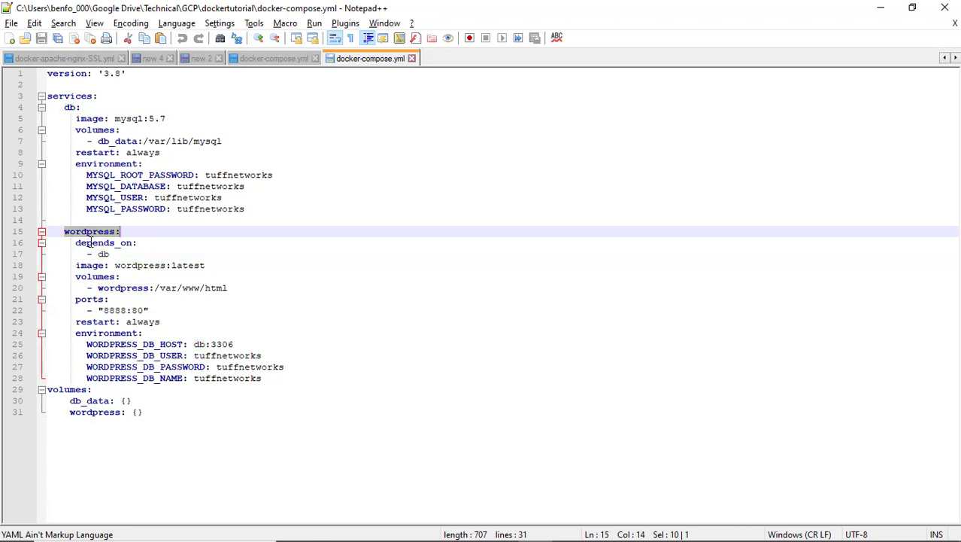
# - Review the wordpress service's image, volume mapping and port mapping by highlighting each entry
pyautogui.moveTo(75, 265); pyautogui.dragTo(208, 265)
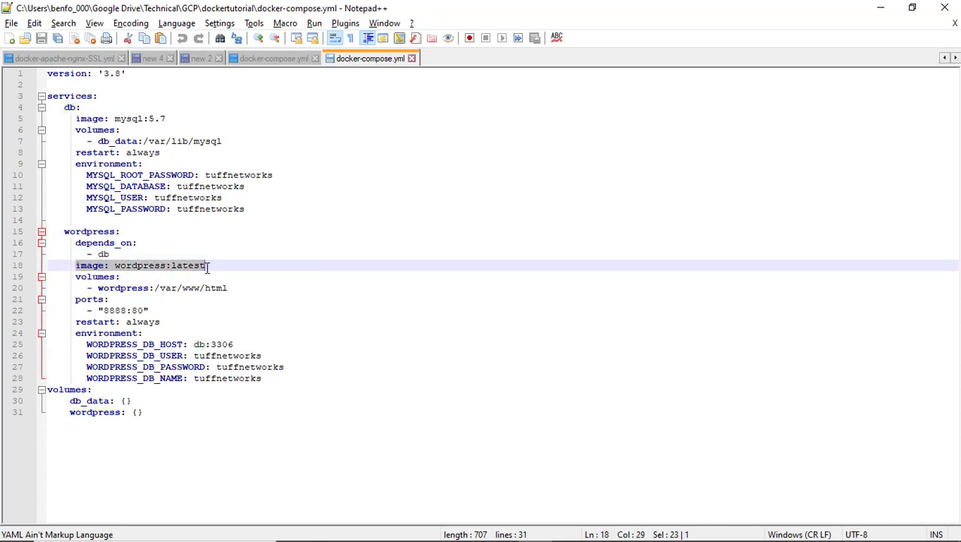
pyautogui.click(207, 265)
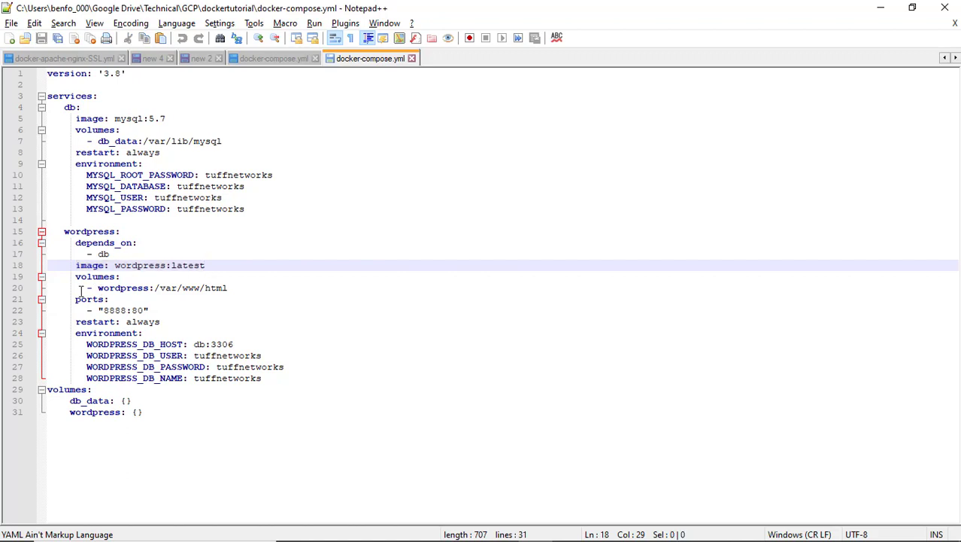
pyautogui.click(51, 276)
pyautogui.moveTo(51, 276); pyautogui.dragTo(240, 288)
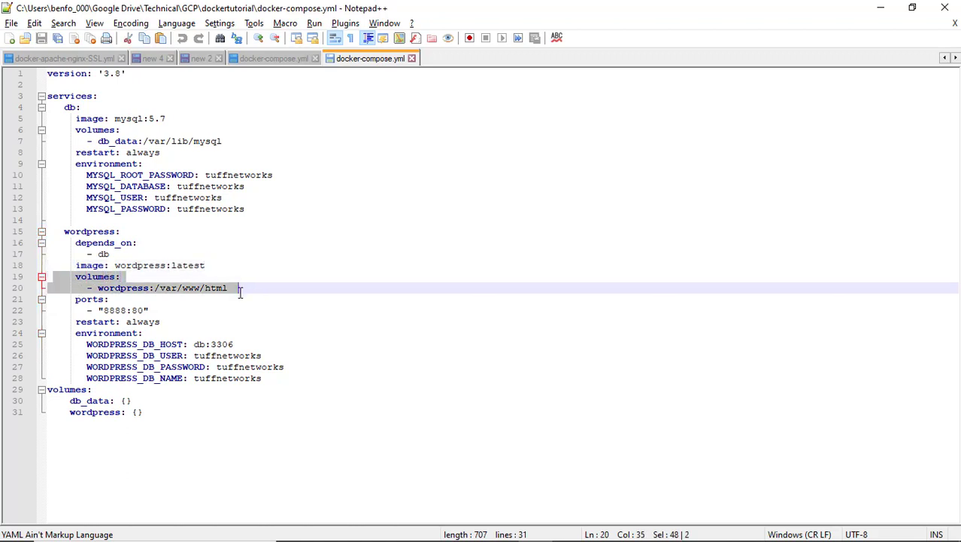
pyautogui.click(159, 289)
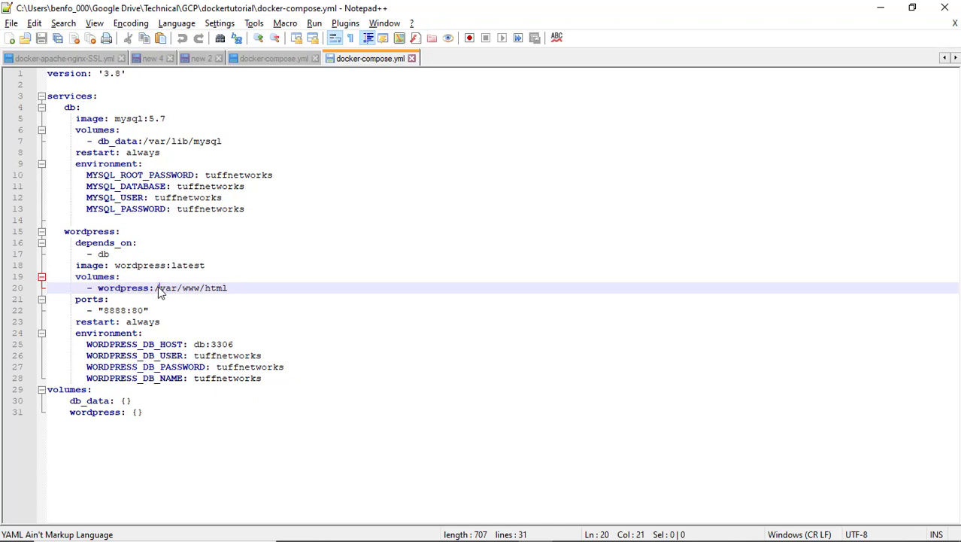
pyautogui.moveTo(48, 300); pyautogui.dragTo(149, 311)
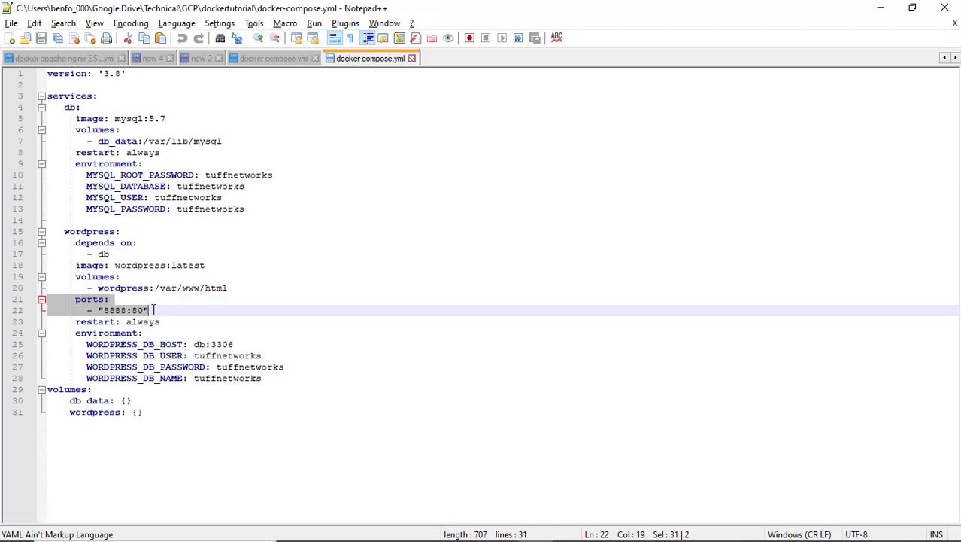
pyautogui.click(156, 310)
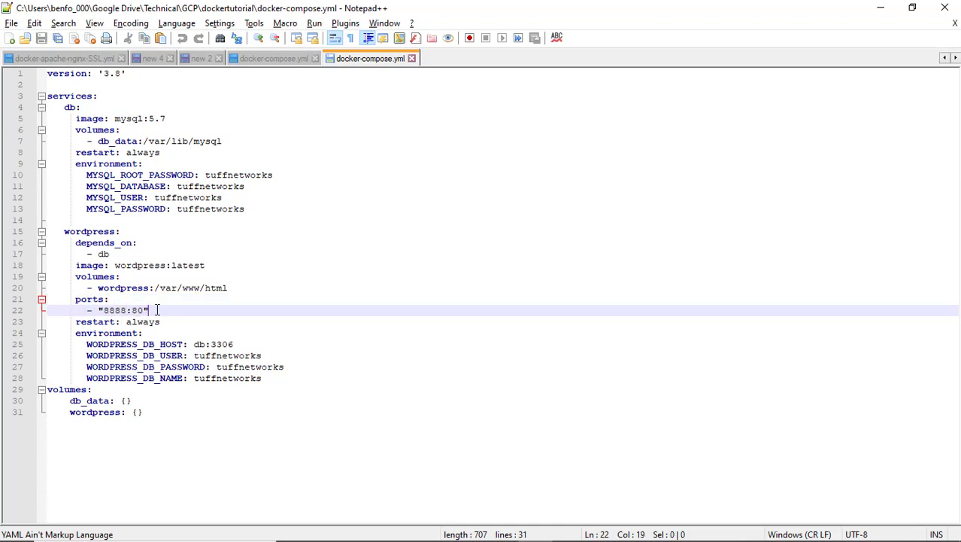
# - Highlight the wordpress service's environment block to examine its database connection settings
pyautogui.click(56, 333)
pyautogui.moveTo(56, 333); pyautogui.dragTo(277, 377)
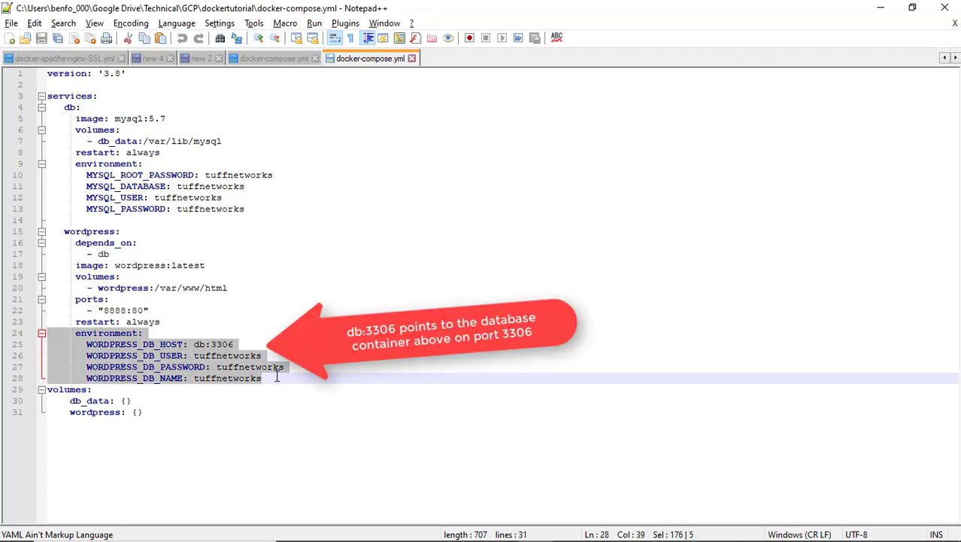
pyautogui.click(244, 369)
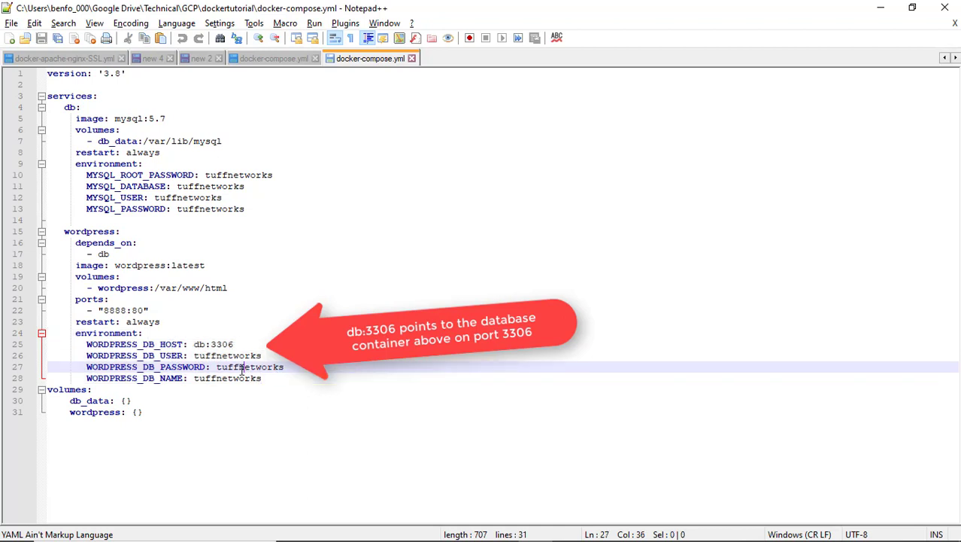
# - Compare the volume mappings of the wordpress and db services with the volumes section at the end of the file
pyautogui.click(66, 278)
pyautogui.moveTo(65, 278); pyautogui.dragTo(182, 288)
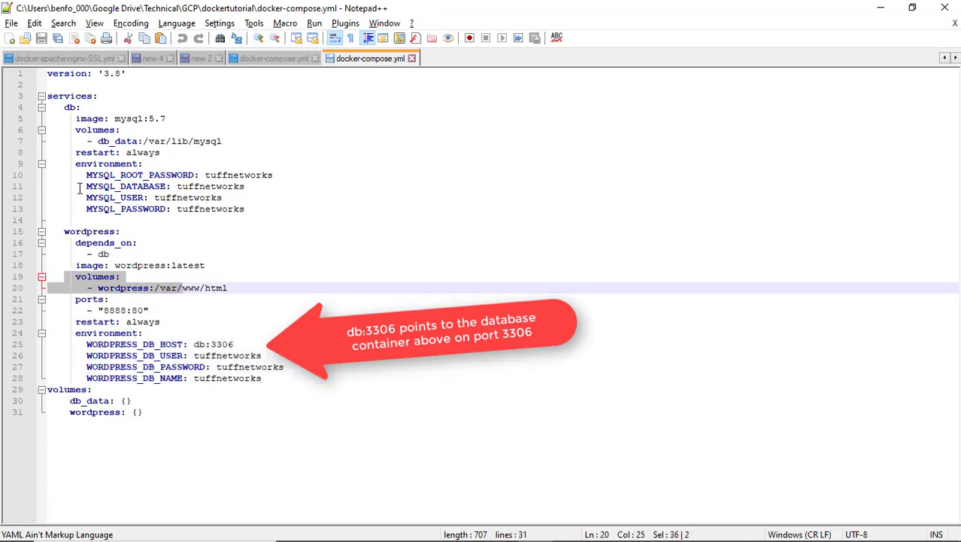
pyautogui.moveTo(55, 129); pyautogui.dragTo(227, 137)
pyautogui.click(228, 137)
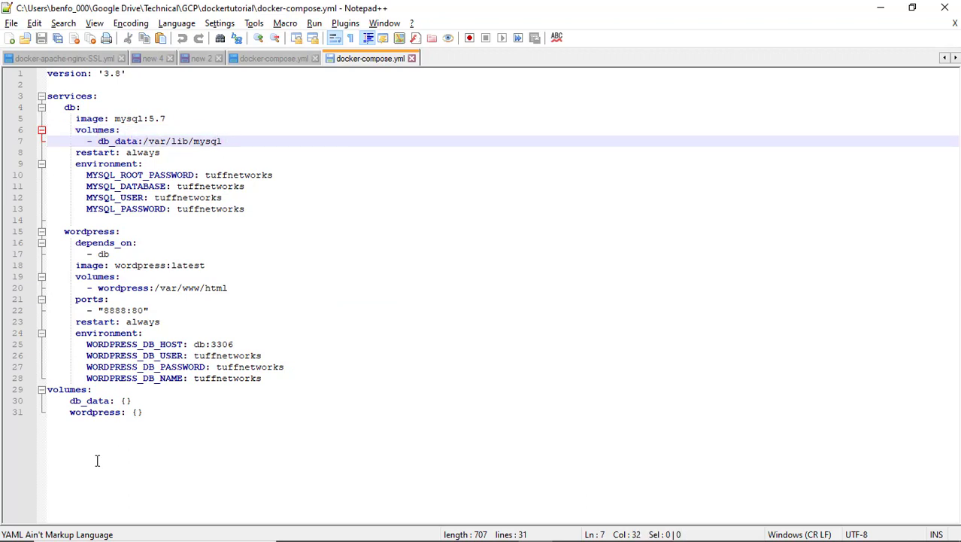
pyautogui.click(47, 388)
pyautogui.moveTo(47, 389); pyautogui.dragTo(151, 414)
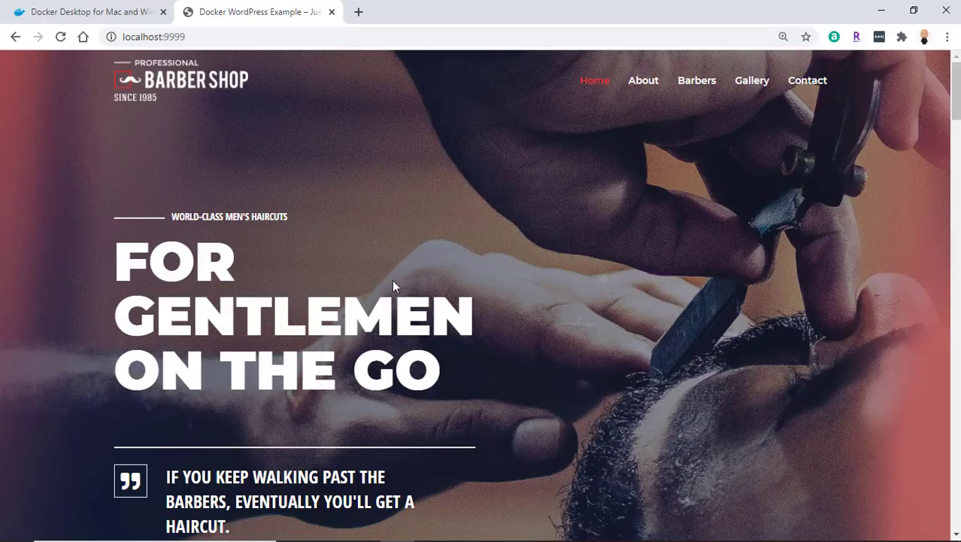
# - Look through the barber shop home page from the hero banner to the price list and return to its beginning
pyautogui.scroll(-3, 392, 283)
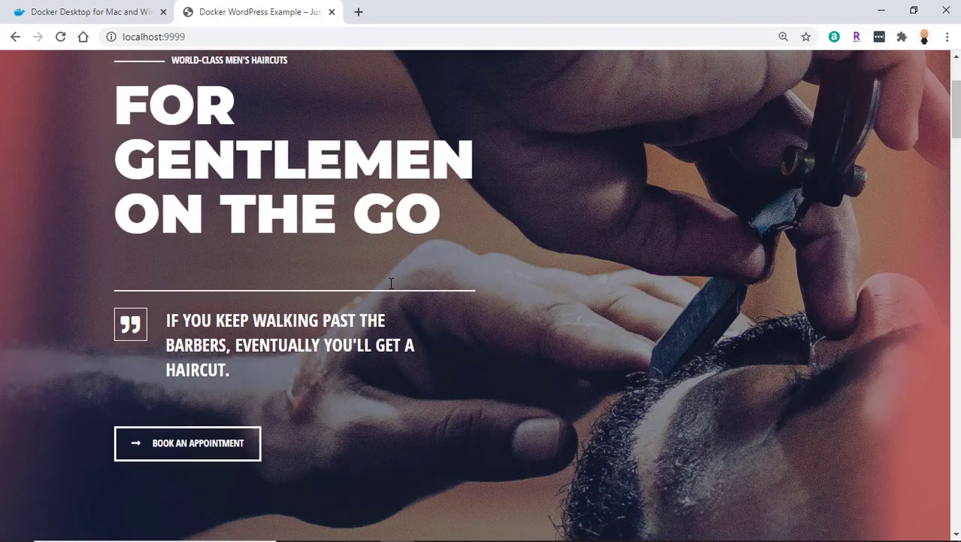
pyautogui.scroll(-3, 391, 282)
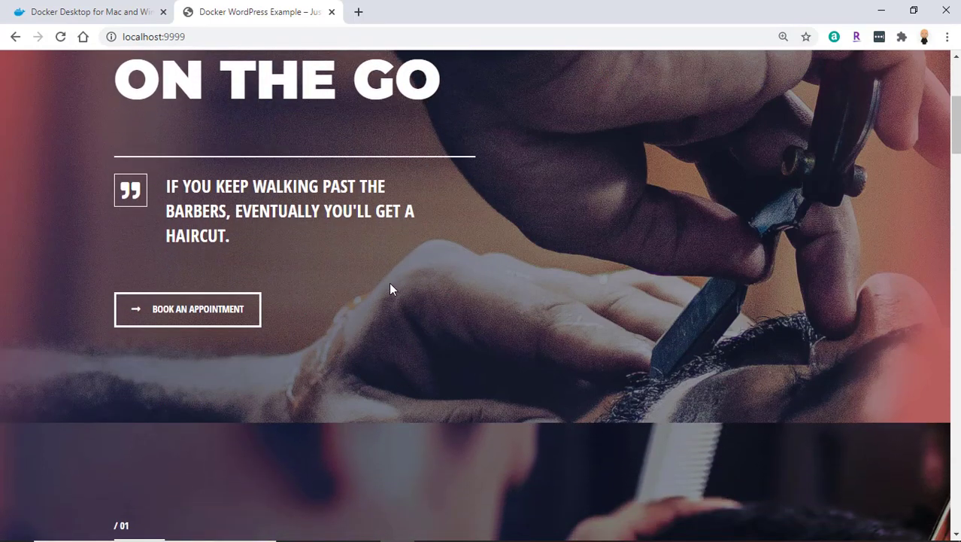
pyautogui.scroll(-5, 391, 289)
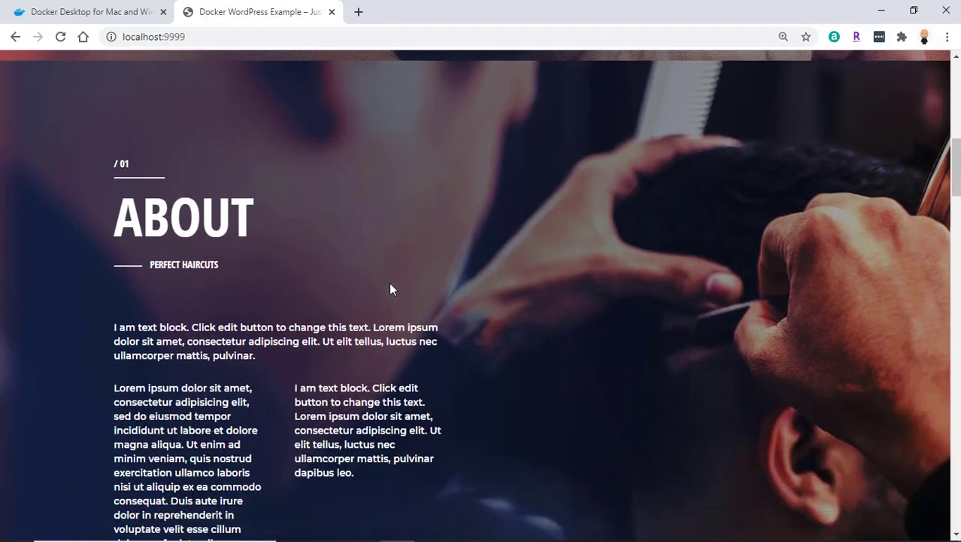
pyautogui.scroll(-8, 390, 289)
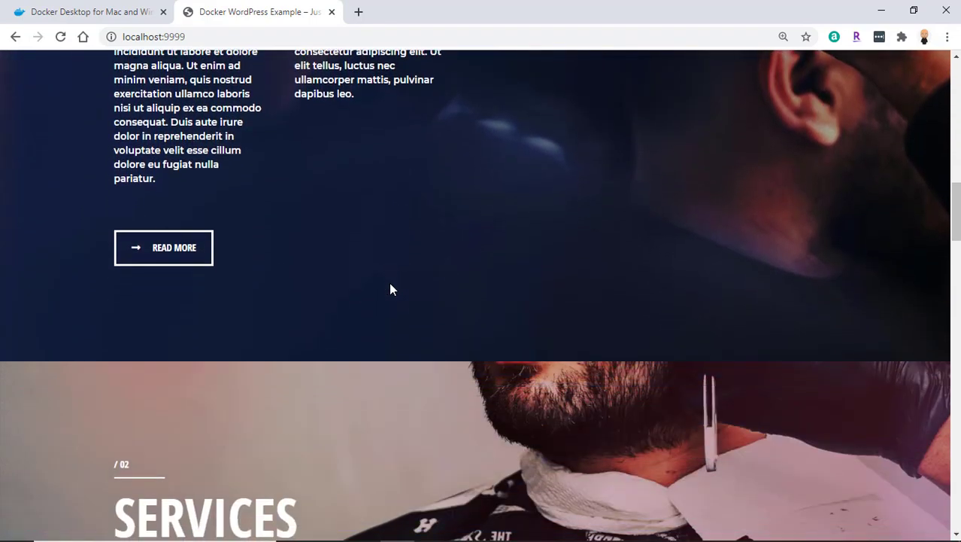
pyautogui.scroll(-8, 390, 289)
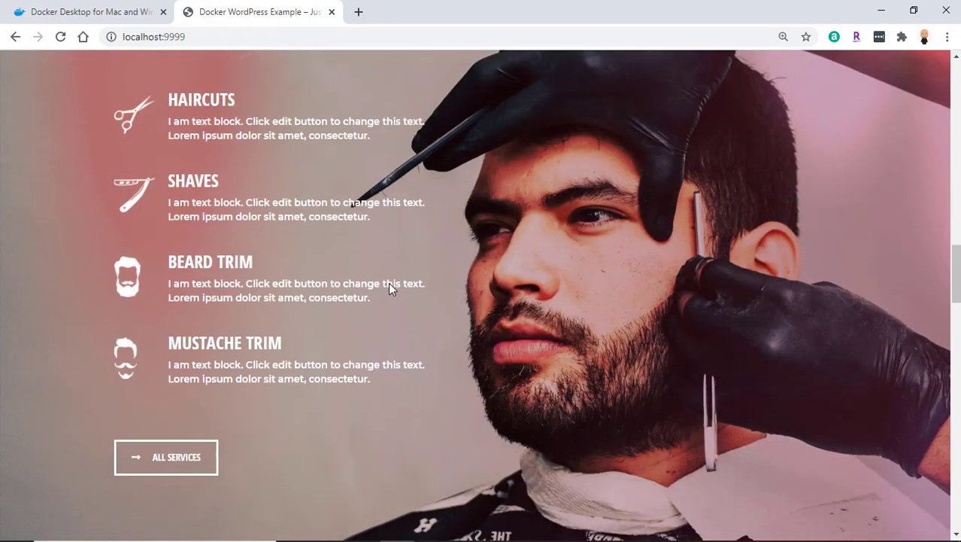
pyautogui.scroll(-6, 390, 289)
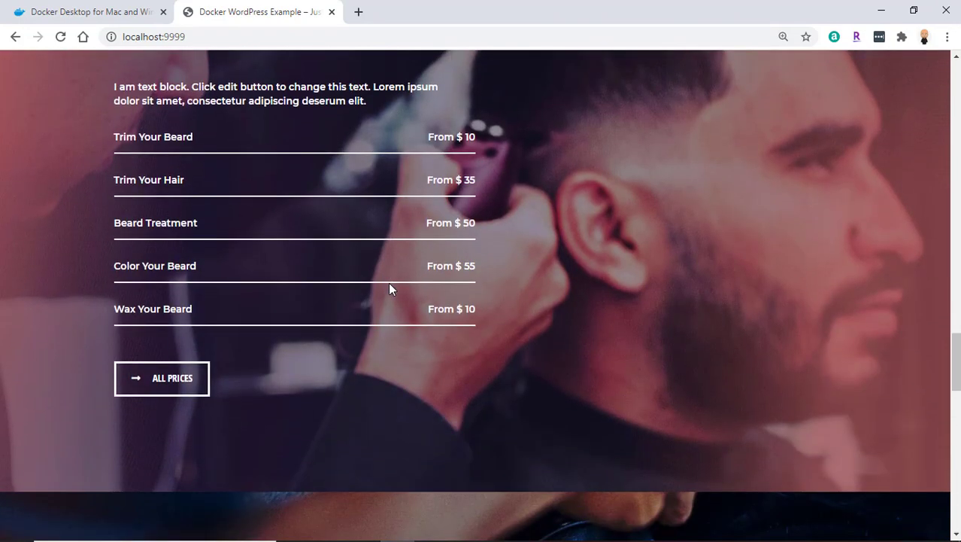
pyautogui.scroll(6, 390, 289)
pyautogui.scroll(9, 389, 289)
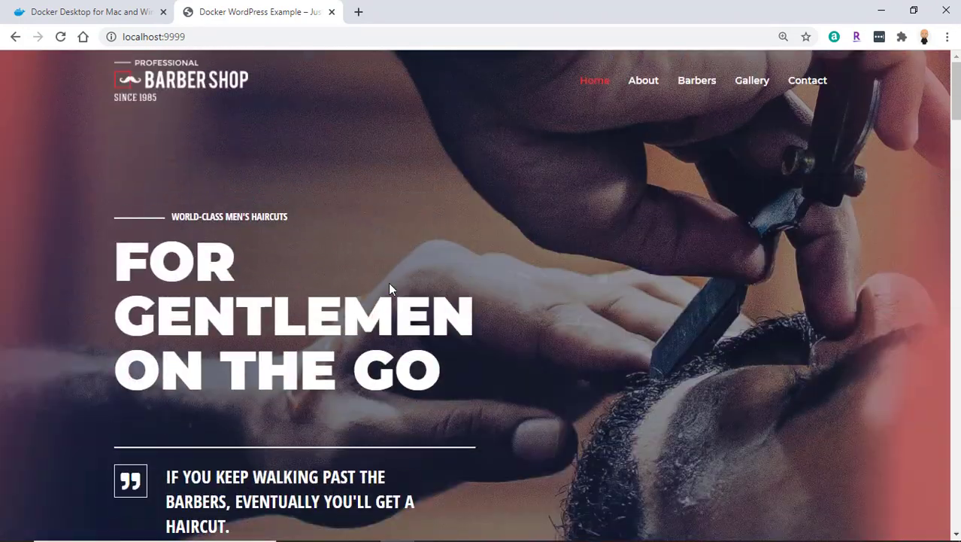
# - Visit the site's About and Gallery pages and look through the gallery's Haircuts, Beards and Mustaches sections
pyautogui.click(646, 84)
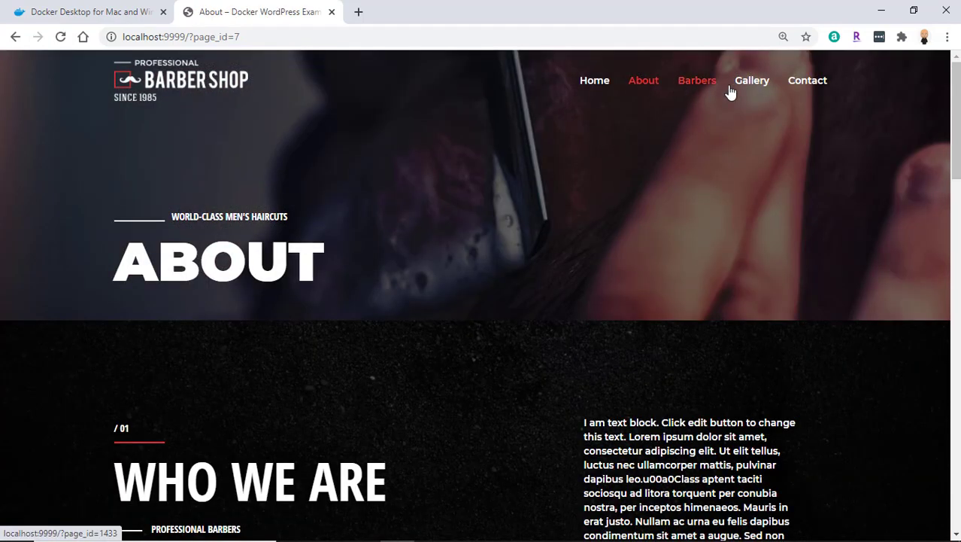
pyautogui.click(751, 87)
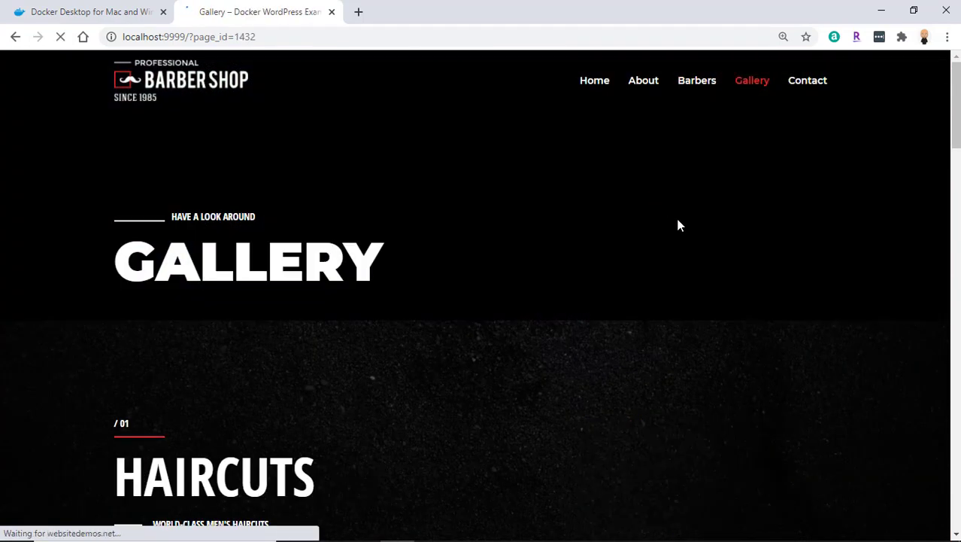
pyautogui.scroll(-6, 577, 336)
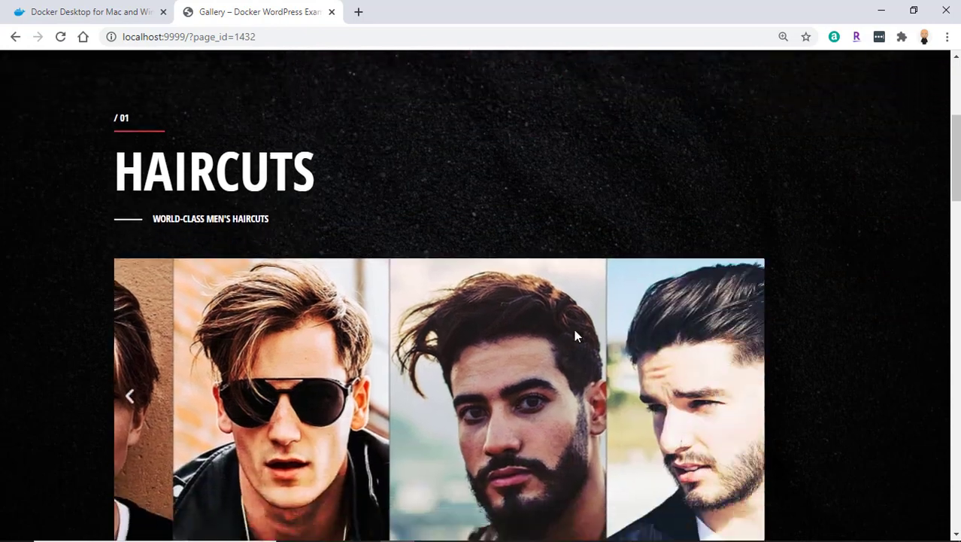
pyautogui.scroll(-3, 576, 335)
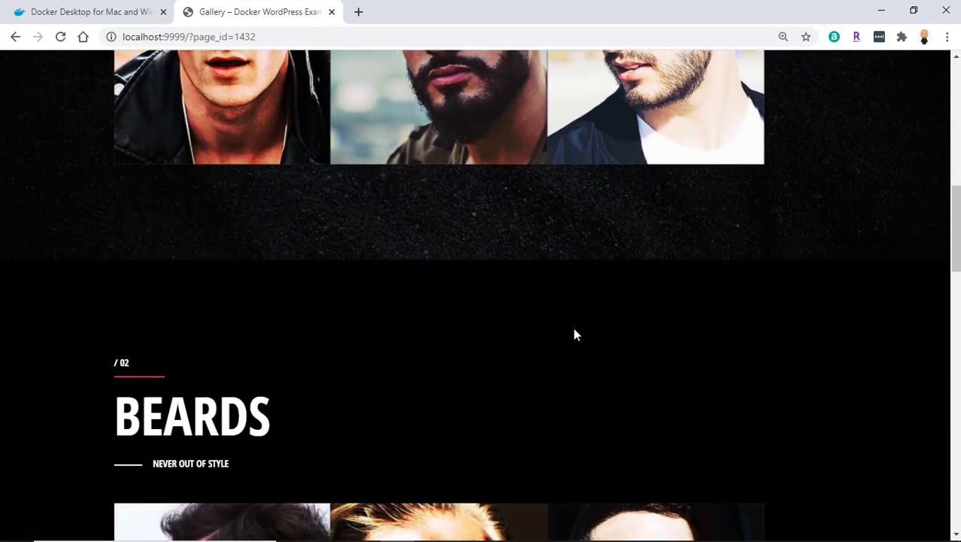
pyautogui.scroll(-4, 576, 336)
pyautogui.scroll(-7, 574, 333)
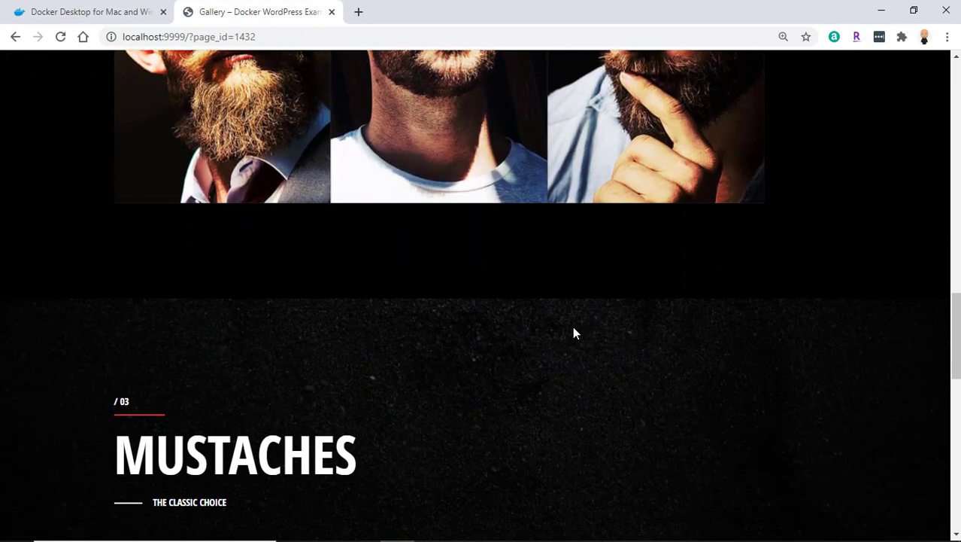
pyautogui.scroll(14, 574, 333)
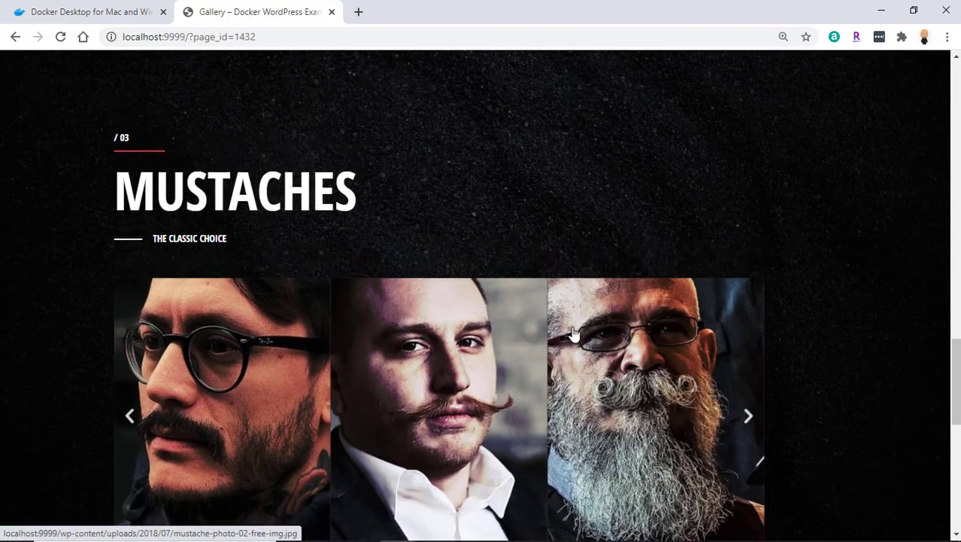
pyautogui.scroll(3, 574, 334)
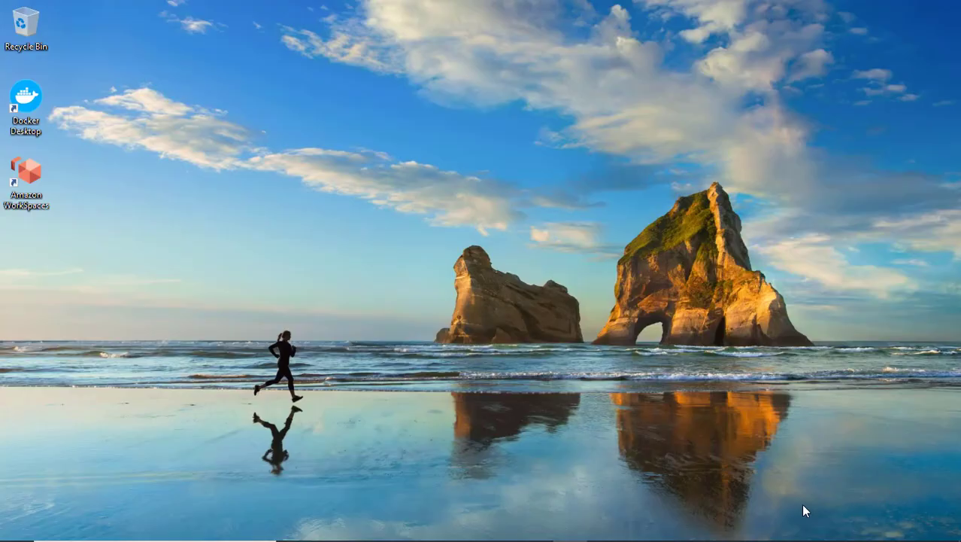
# - Open the Docker Desktop dashboard and expand the dockerwordpressexample application to show its containers
pyautogui.click(778, 527)
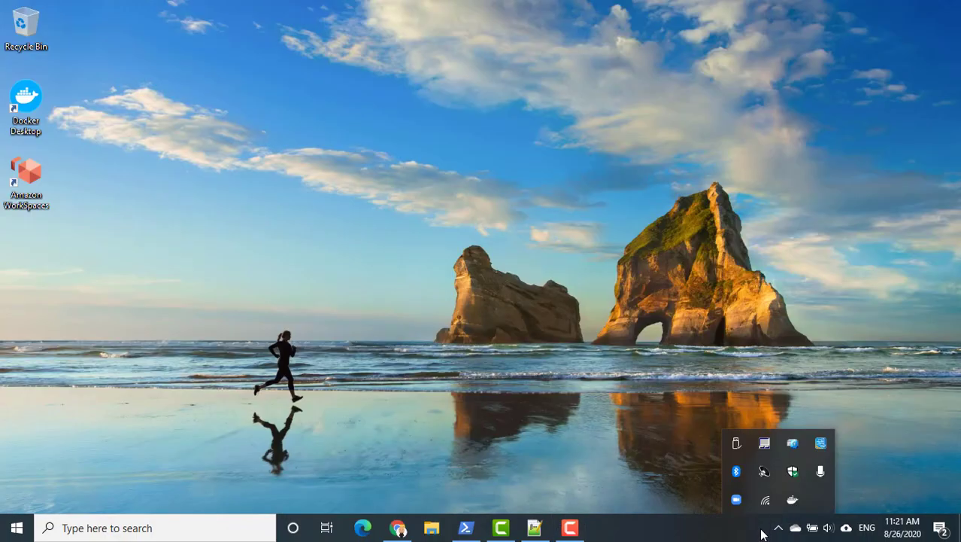
pyautogui.rightClick(790, 502)
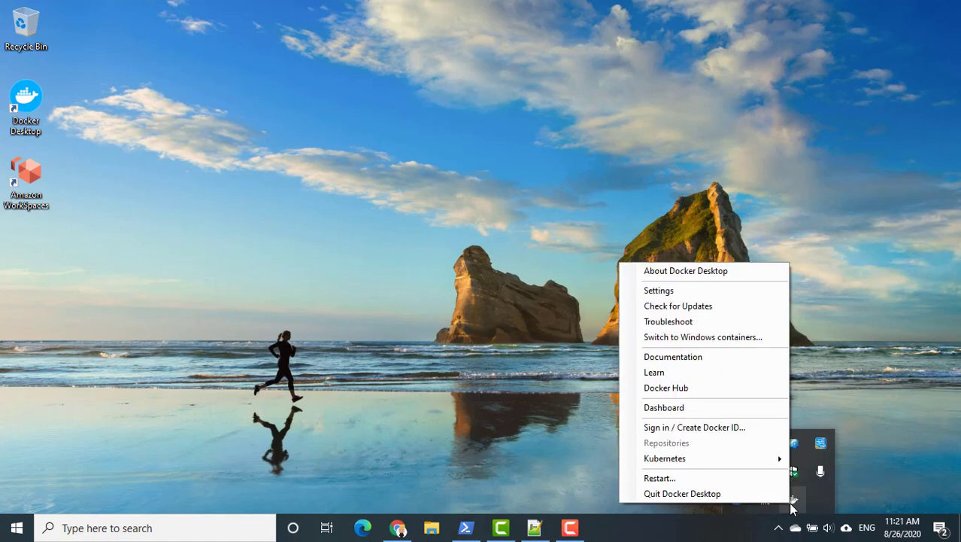
pyautogui.click(719, 407)
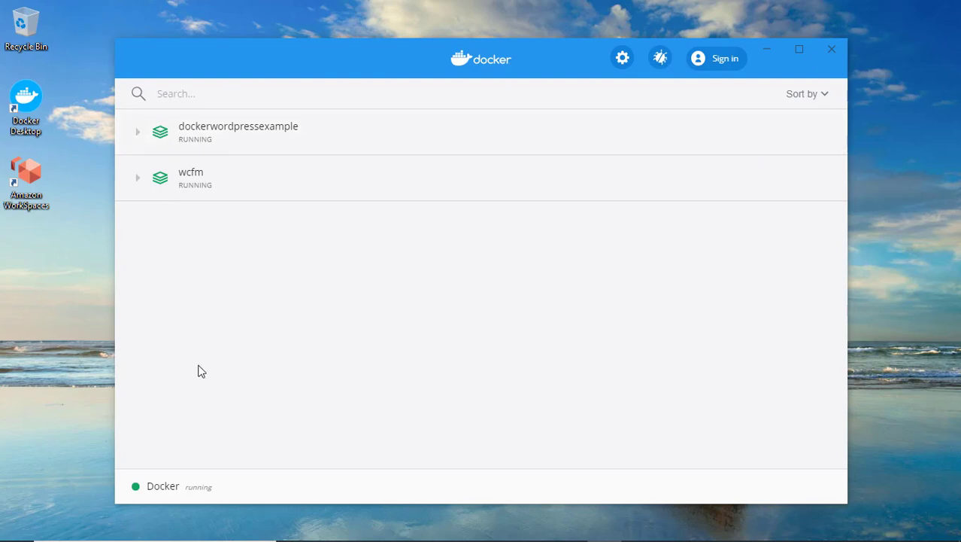
pyautogui.click(138, 133)
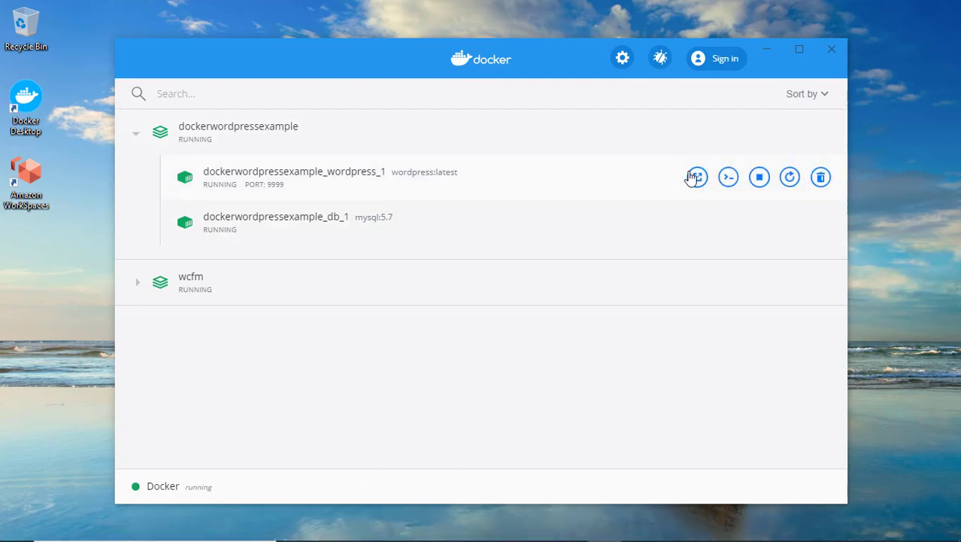
# - Open the dockerwordpressexample_wordpress_1 container's site in the browser and close the older duplicate site tab
pyautogui.click(698, 177)
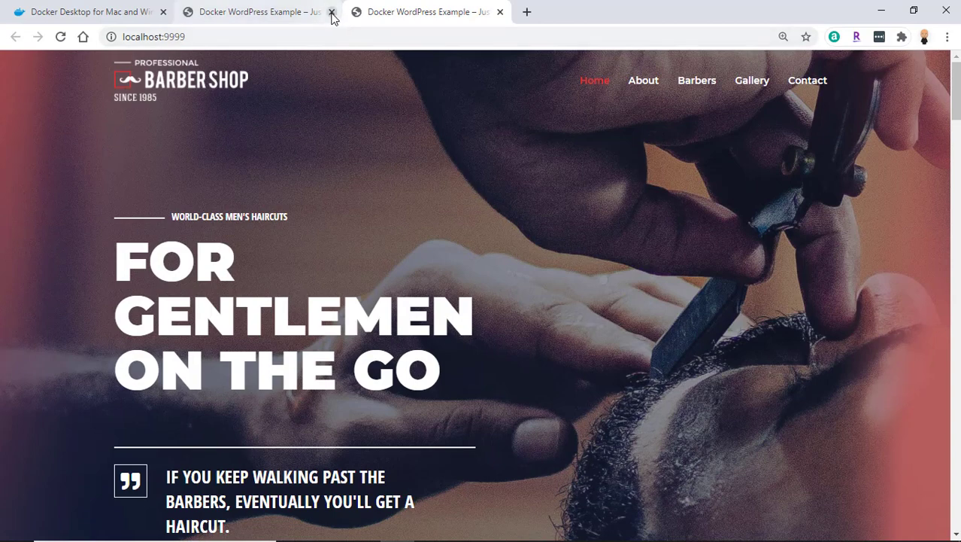
pyautogui.click(332, 12)
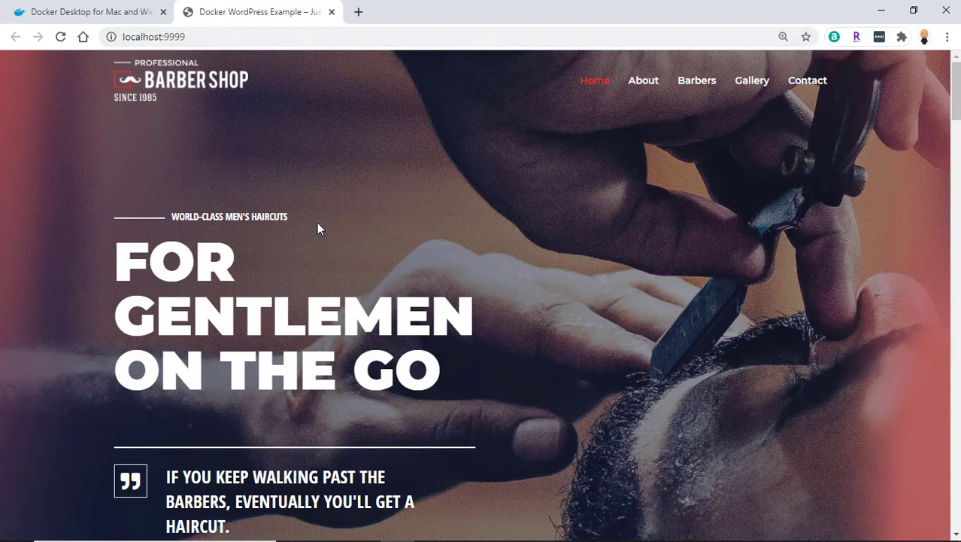
pyautogui.scroll(-3, 316, 223)
pyautogui.scroll(3, 317, 223)
# - Switch back to Docker Desktop, collapse the dockerwordpressexample application and stop it
pyautogui.hotkey('alt', 'Tab')
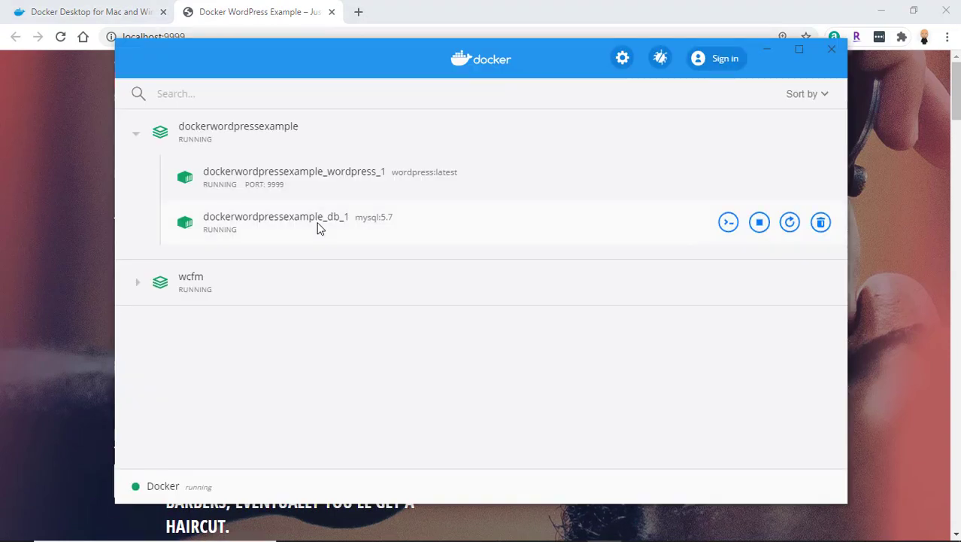
pyautogui.click(136, 139)
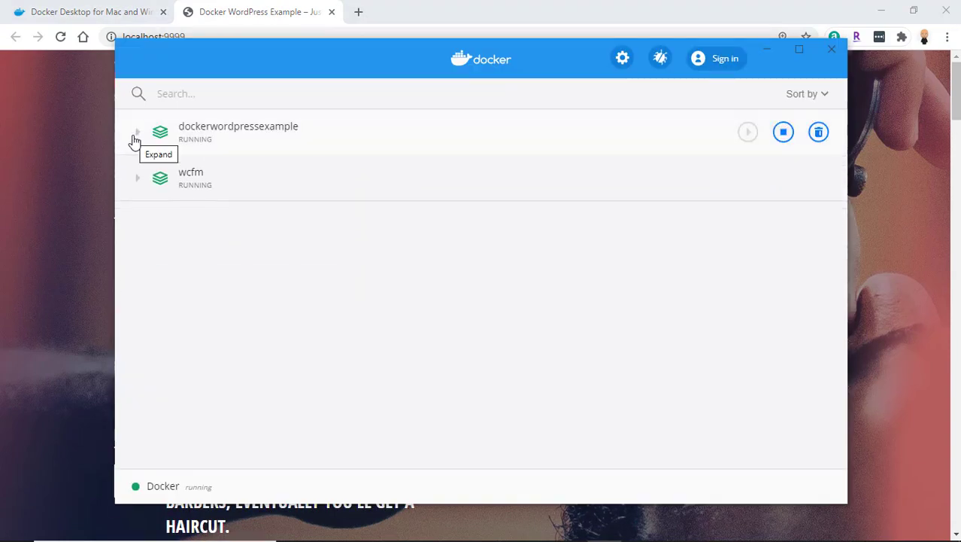
pyautogui.click(783, 134)
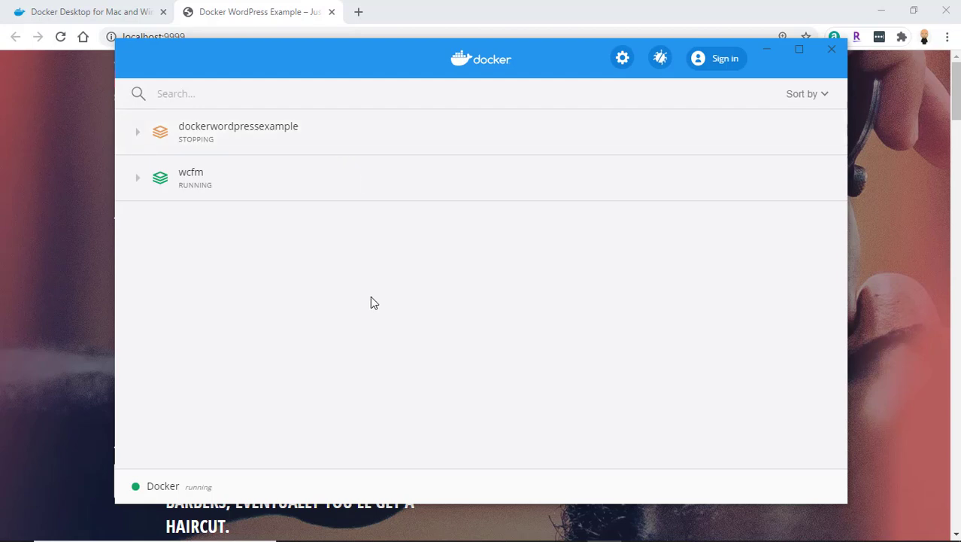
# - Switch to PowerShell, clear the screen and output docker-compose.yml with cat to review its service definitions
pyautogui.moveTo(432, 540)
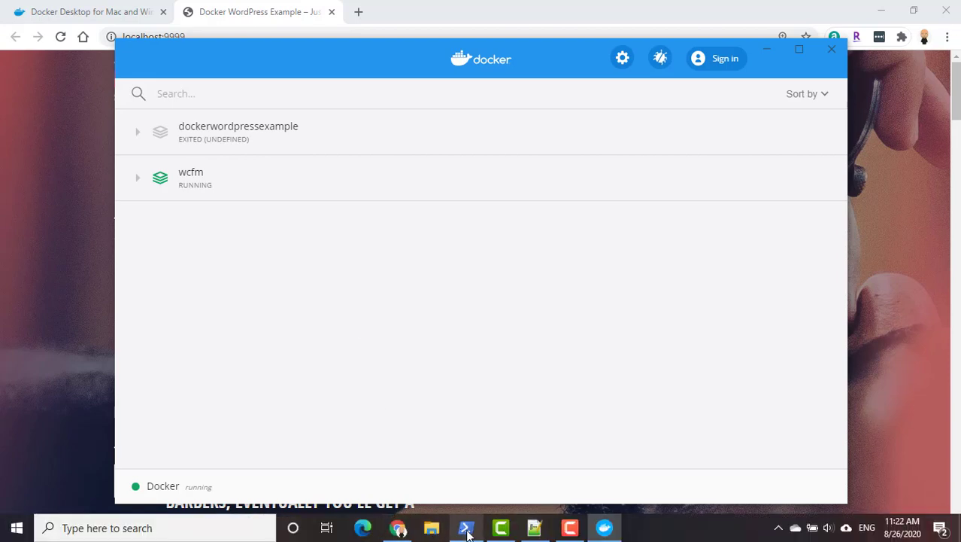
pyautogui.moveTo(468, 533)
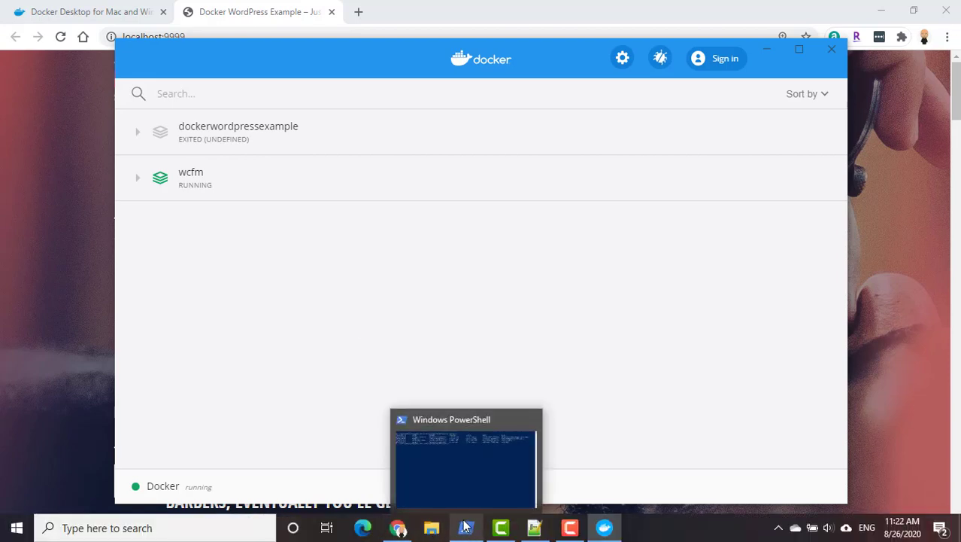
pyautogui.click(467, 532)
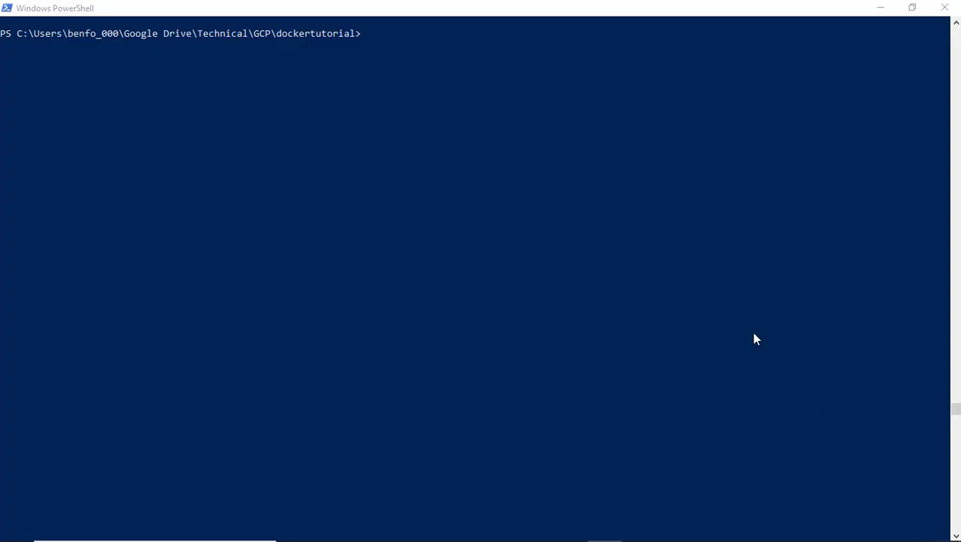
pyautogui.click(382, 43)
pyautogui.press('Return')
pyautogui.press('Return')
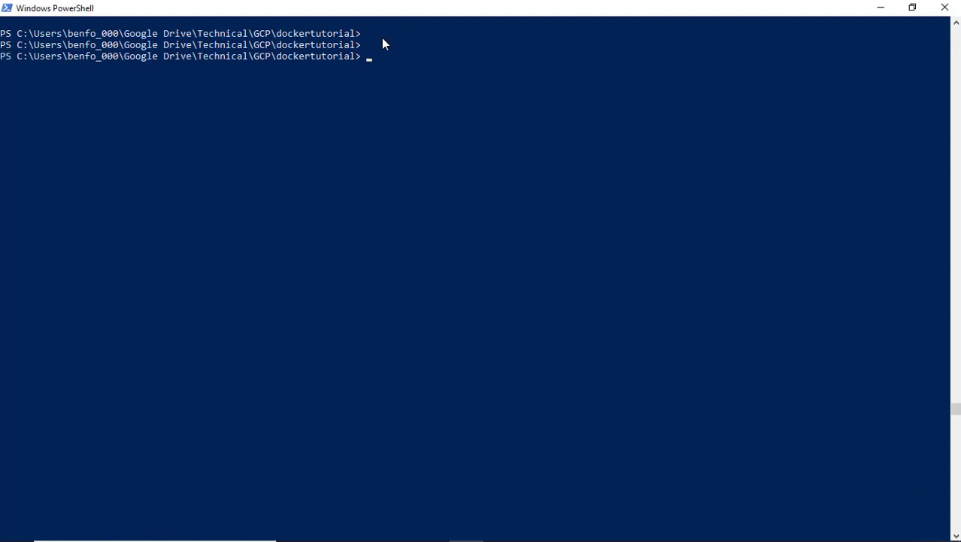
pyautogui.hotkey('ctrl', 'l')
pyautogui.write('cat .\\d')
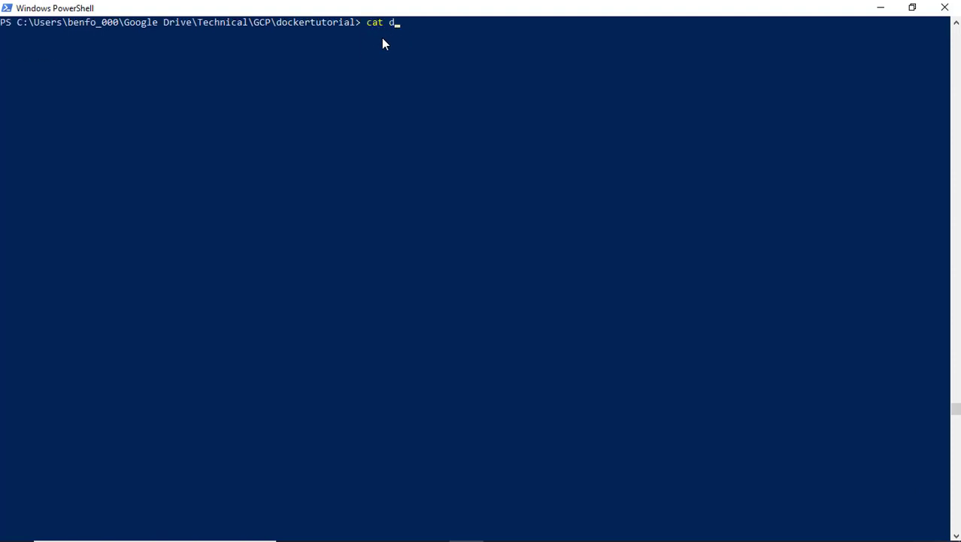
pyautogui.write('ocker')
pyautogui.press('Tab')
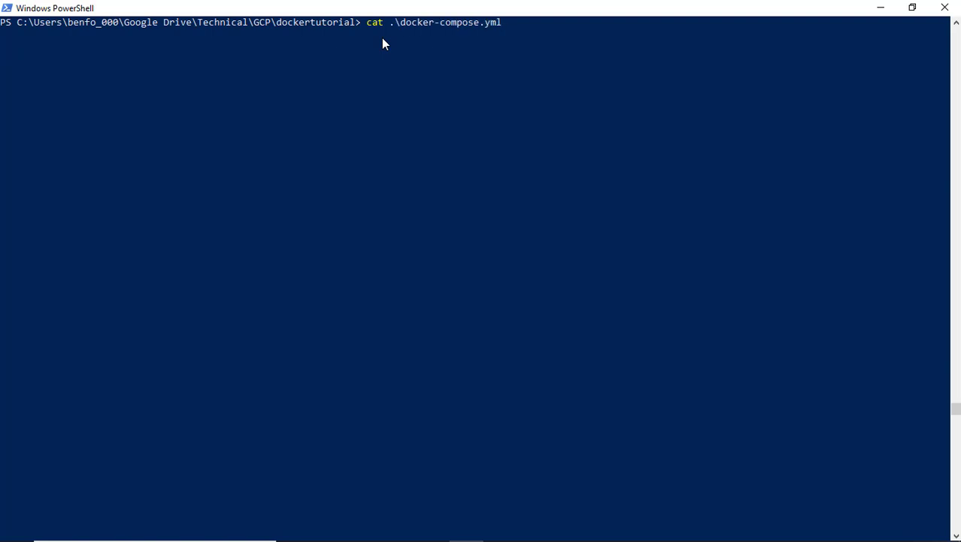
pyautogui.press('Return')
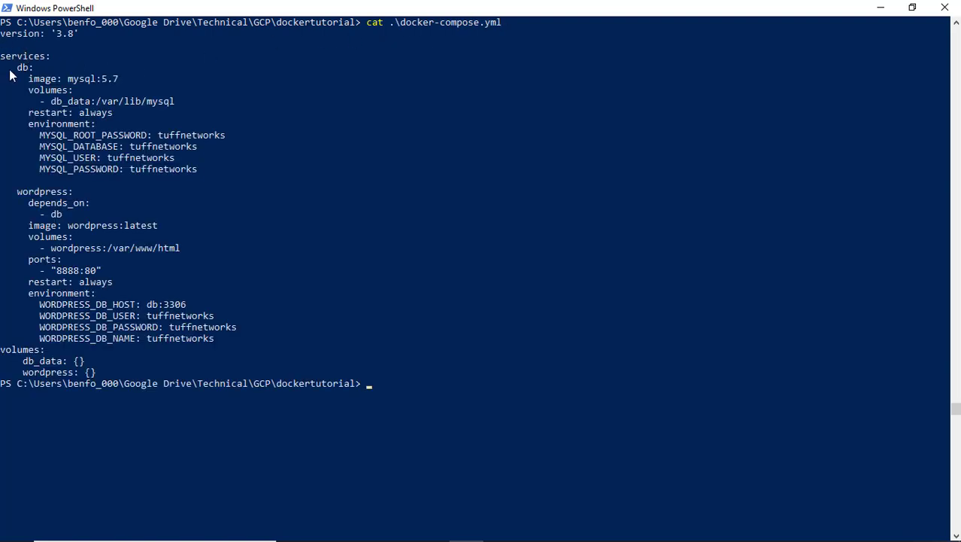
pyautogui.click(34, 90)
pyautogui.click(104, 91)
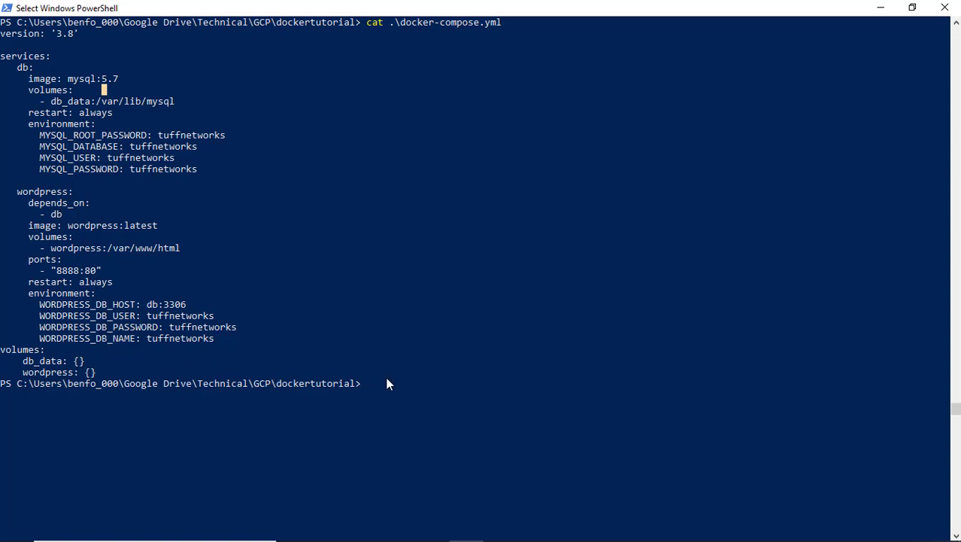
# - Run docker-compose up in the dockertutorial folder to start the db and wordpress services
pyautogui.write('docker')
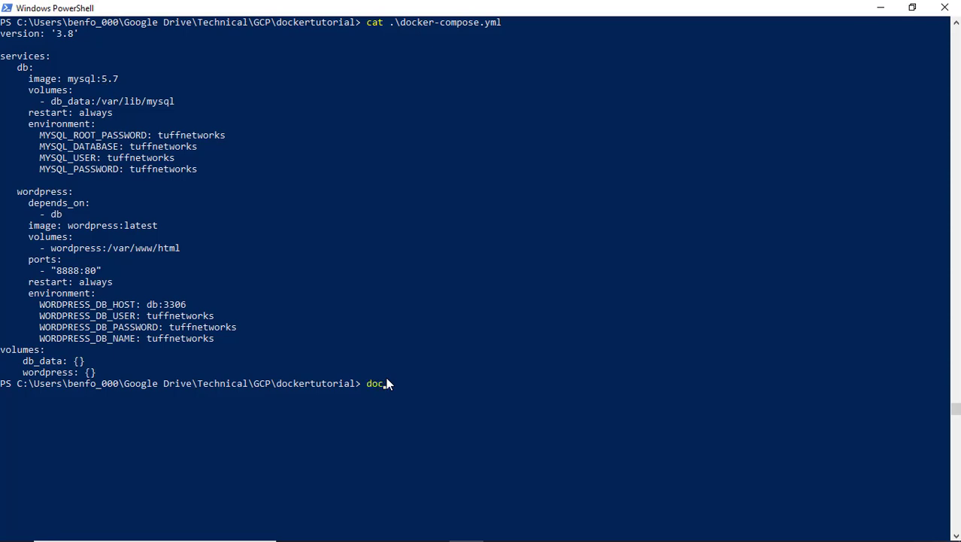
pyautogui.write('-compouse')
pyautogui.press('BackSpace')
pyautogui.press('BackSpace')
pyautogui.press('BackSpace')
pyautogui.press('BackSpace')
pyautogui.press('BackSpace')
pyautogui.write('ose up')
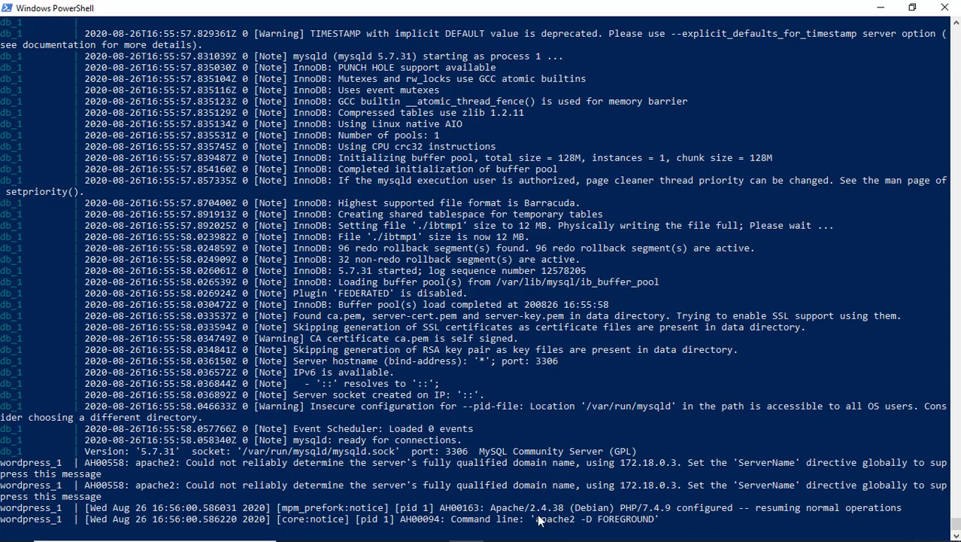
# - Examine the wordpress service's Apache startup lines at the end of the log output
pyautogui.moveTo(491, 507); pyautogui.dragTo(502, 519)
pyautogui.click(501, 519)
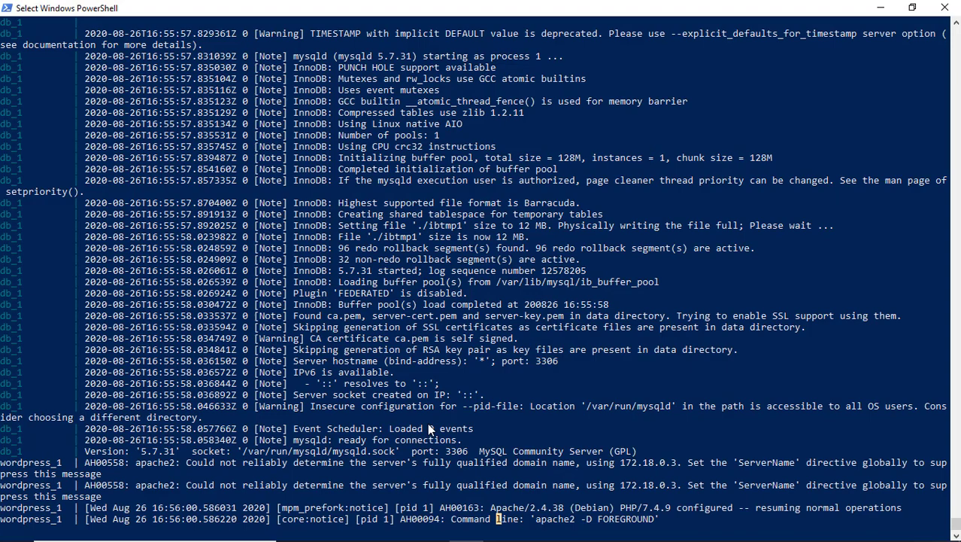
pyautogui.moveTo(492, 537)
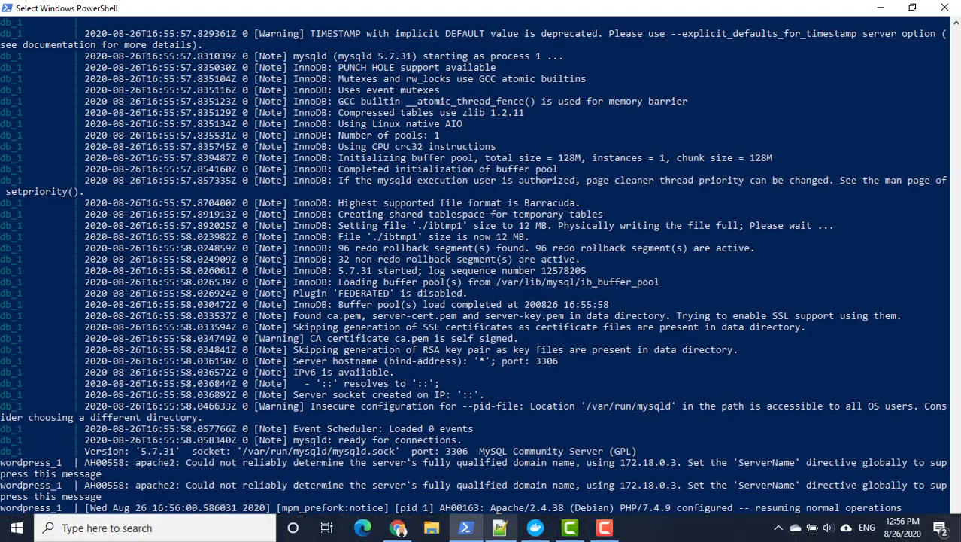
# - Switch to Docker Desktop, expand the dockertutorial application and open its dockertutorial_wordpress_1 container in the browser
pyautogui.click(536, 528)
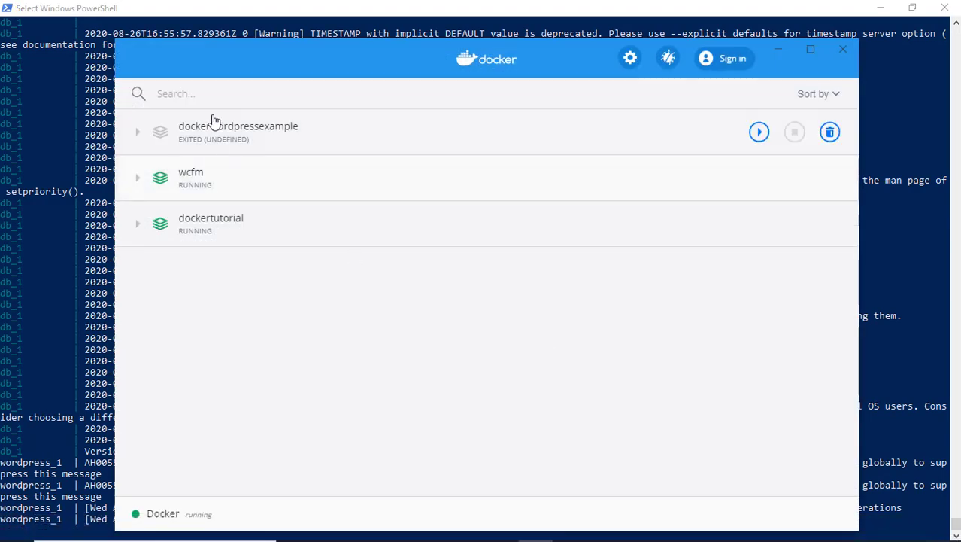
pyautogui.moveTo(203, 236)
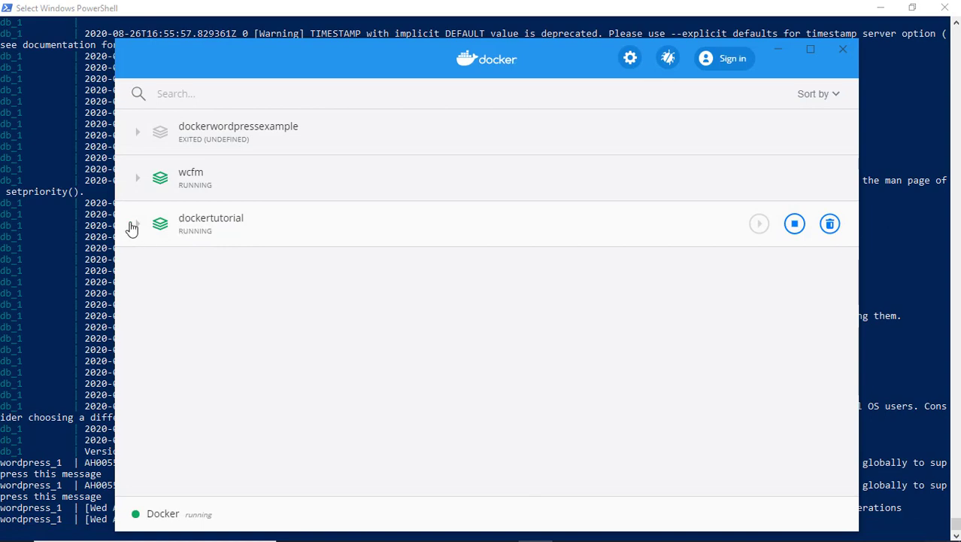
pyautogui.click(137, 226)
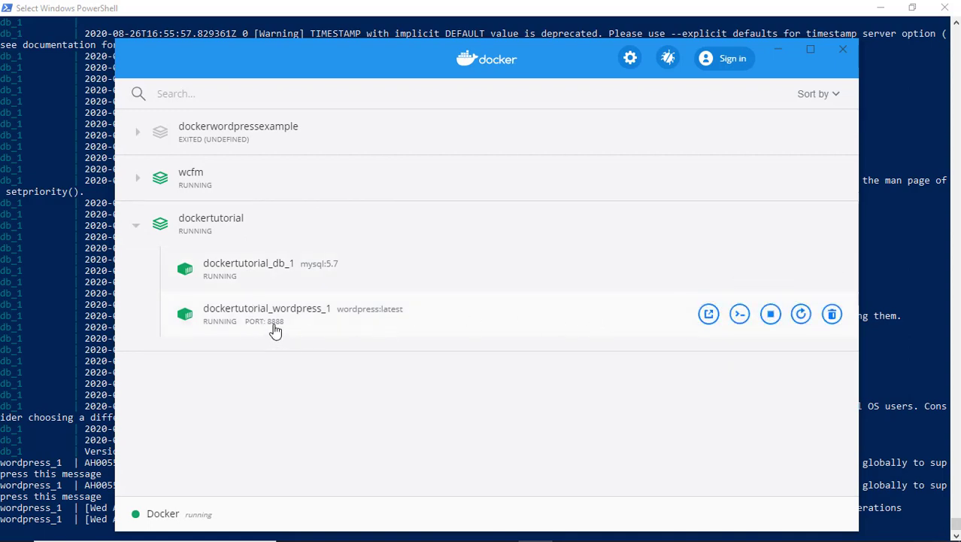
pyautogui.click(709, 314)
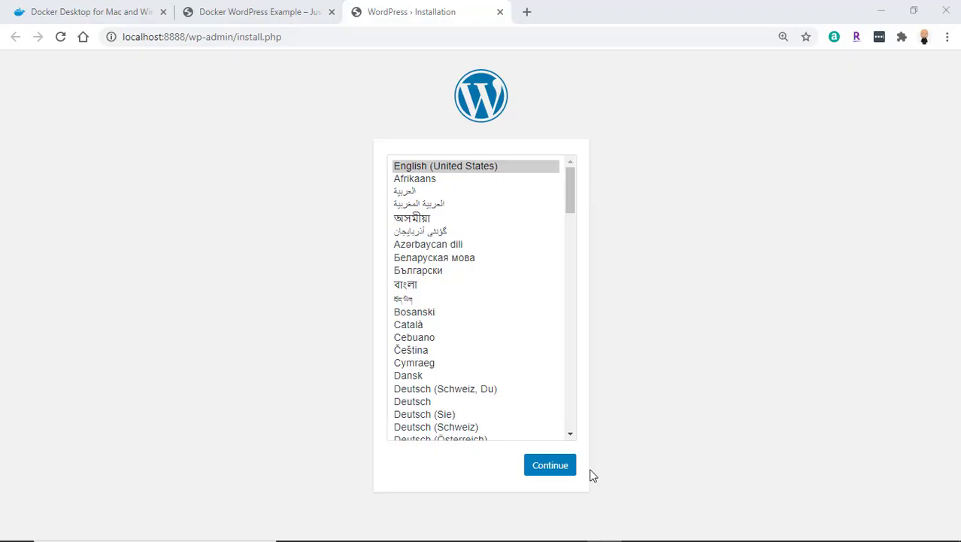
# - Continue the WordPress installation in English (United States), entering the site title dockertutorial and username tuffnetworks and keeping the suggested password
pyautogui.click(550, 467)
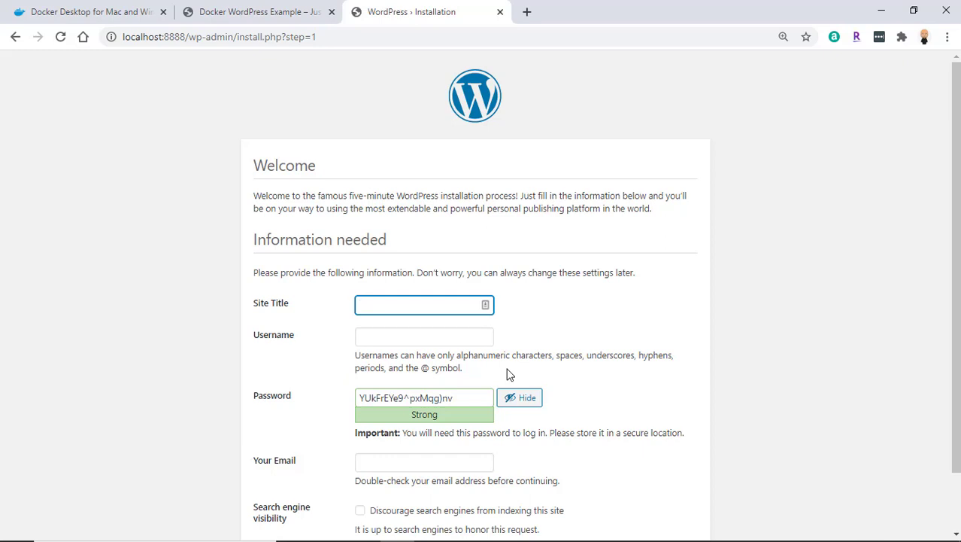
pyautogui.write('dockertutorial')
pyautogui.press('Tab')
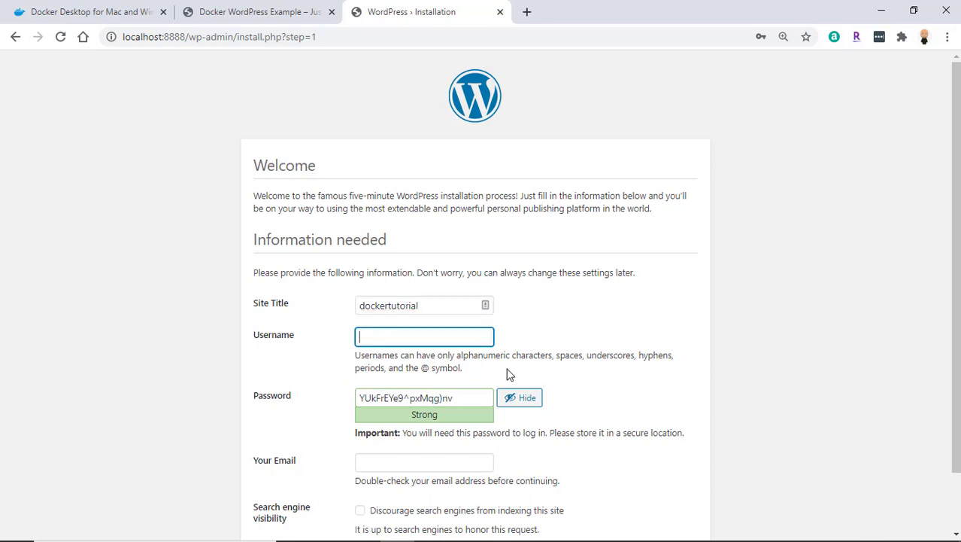
pyautogui.write('tuffnetworks')
pyautogui.press('Tab')
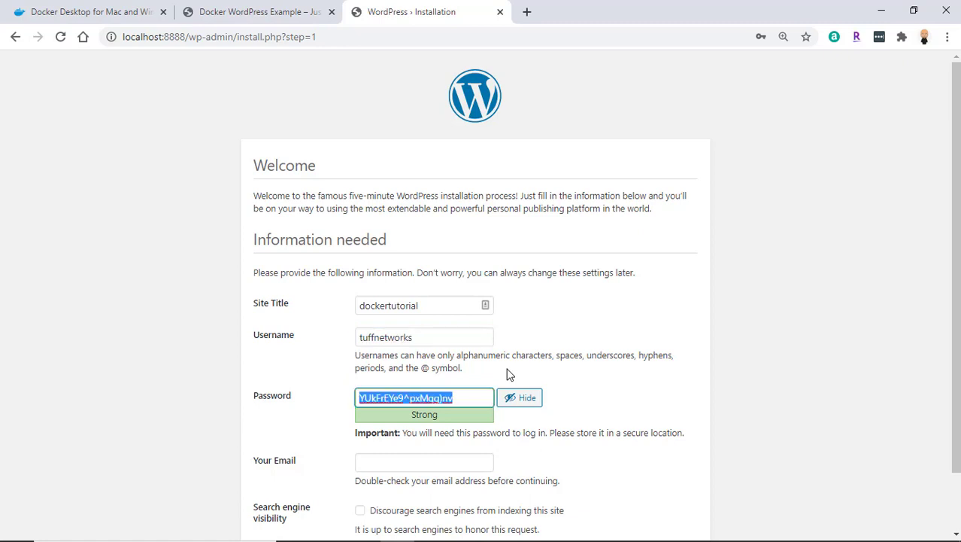
pyautogui.press('Tab')
pyautogui.press('Tab')
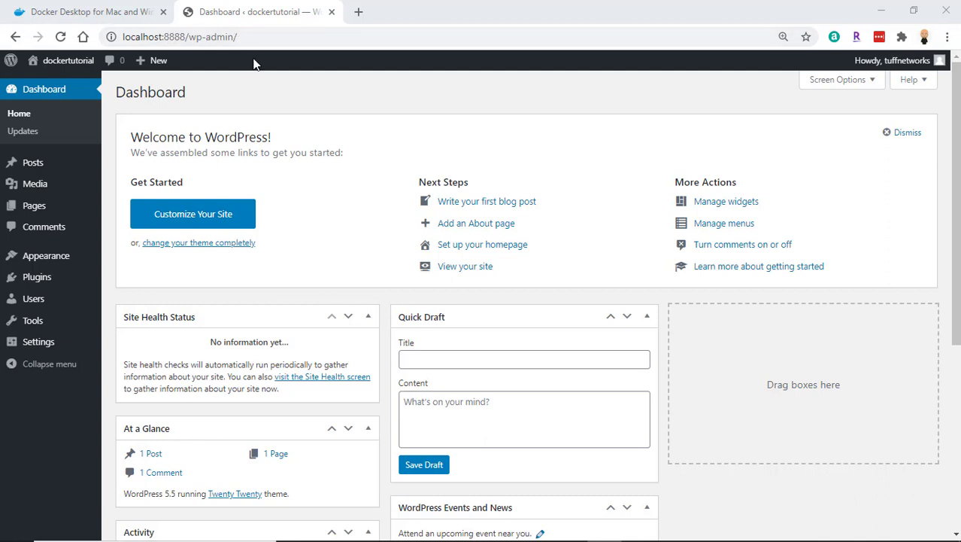
# - Delete the Twenty Nineteen and Twenty Seventeen themes from the site's installed themes
pyautogui.moveTo(60, 255)
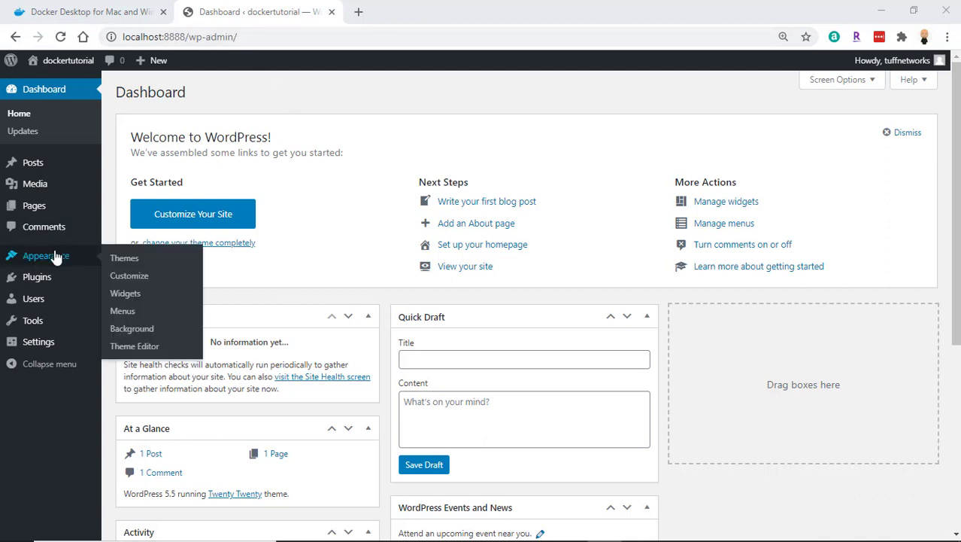
pyautogui.click(118, 261)
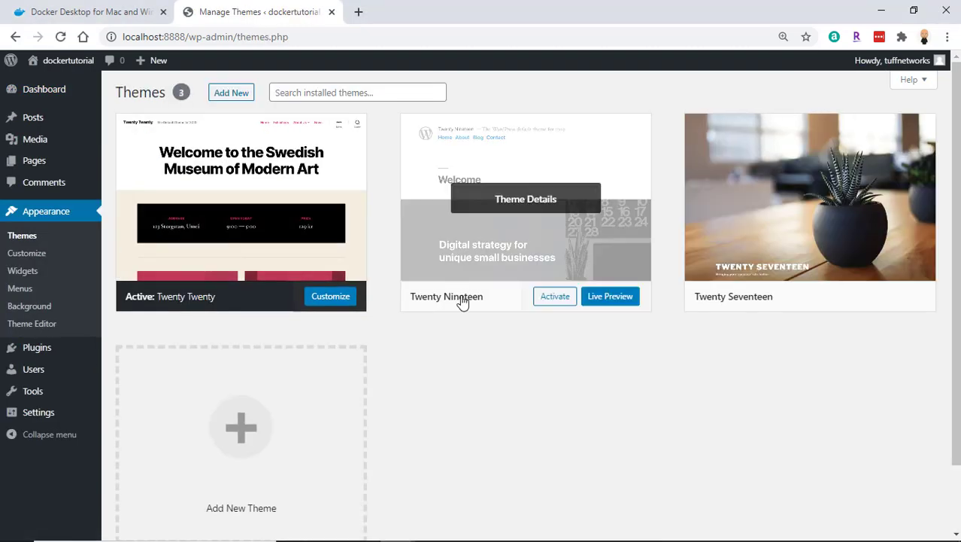
pyautogui.click(616, 245)
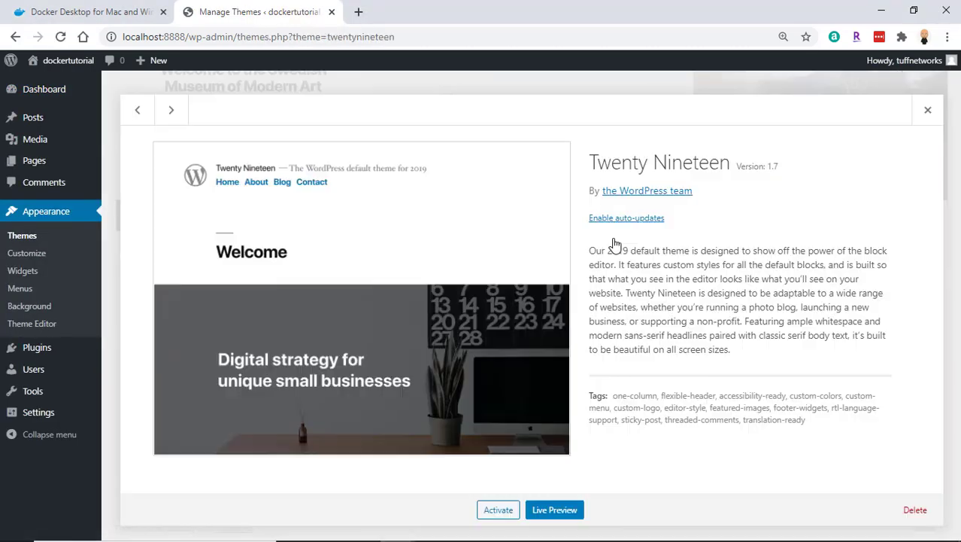
pyautogui.click(915, 511)
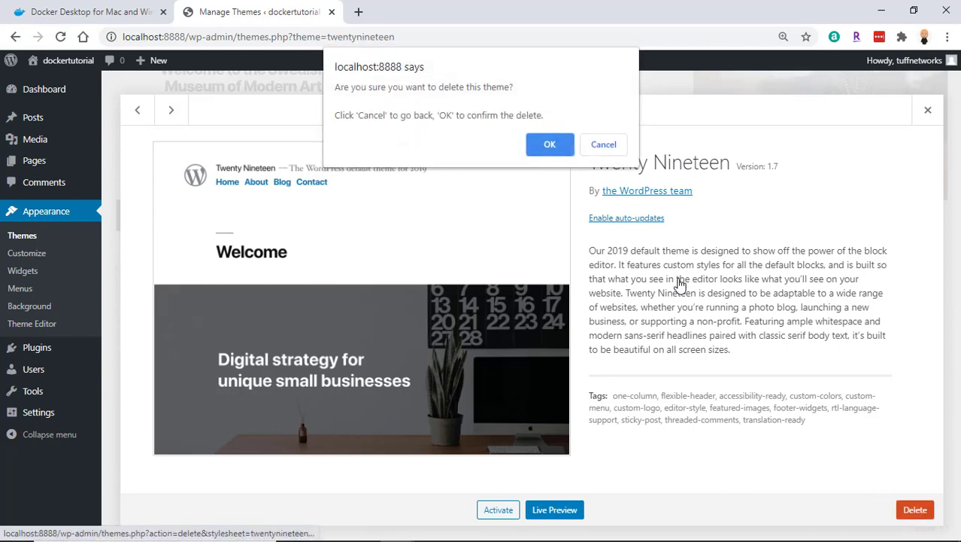
pyautogui.click(548, 142)
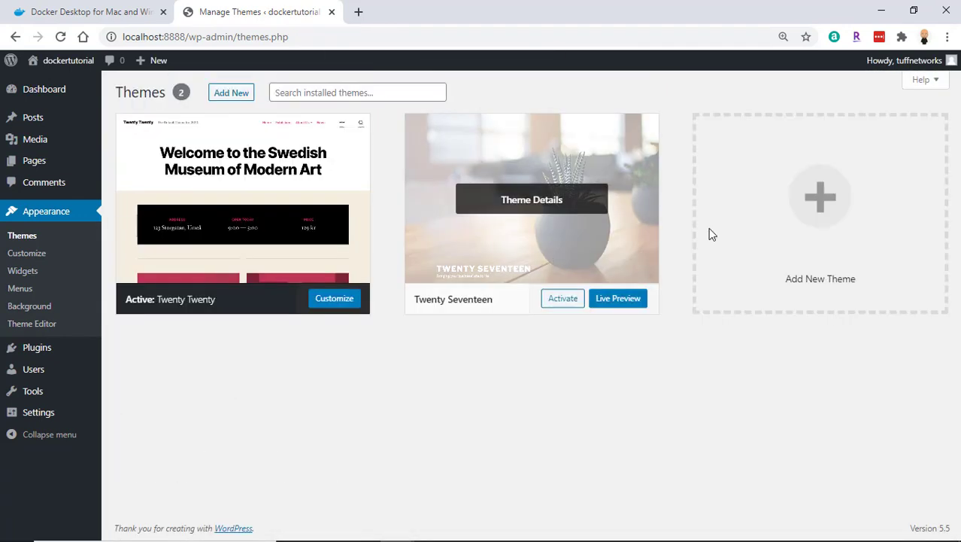
pyautogui.click(554, 242)
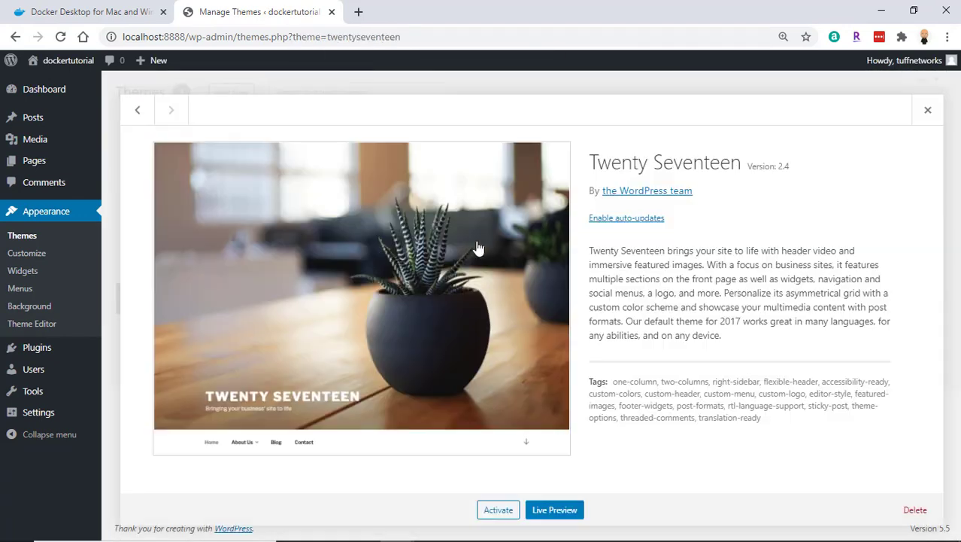
pyautogui.click(915, 510)
pyautogui.click(547, 143)
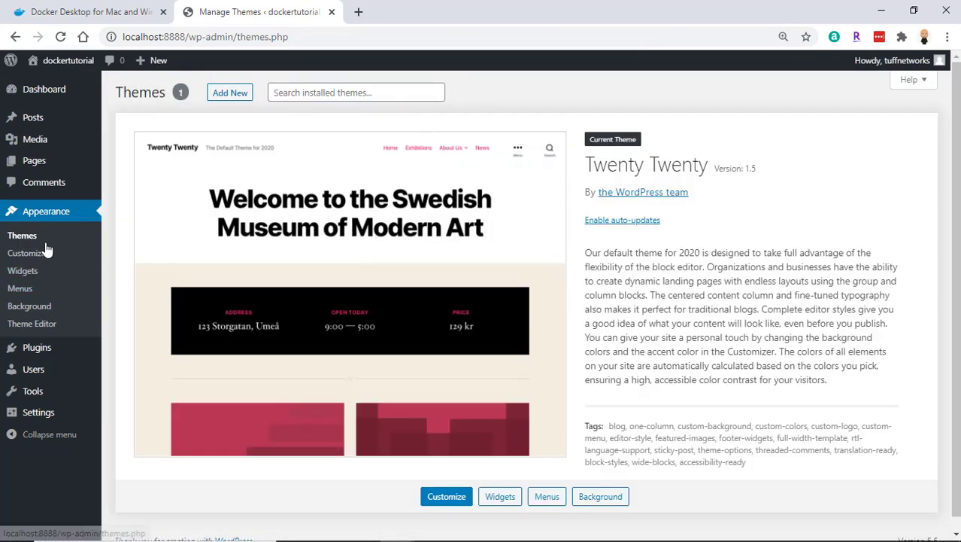
# - Search the new themes for astra, then install and activate the Astra theme
pyautogui.click(227, 97)
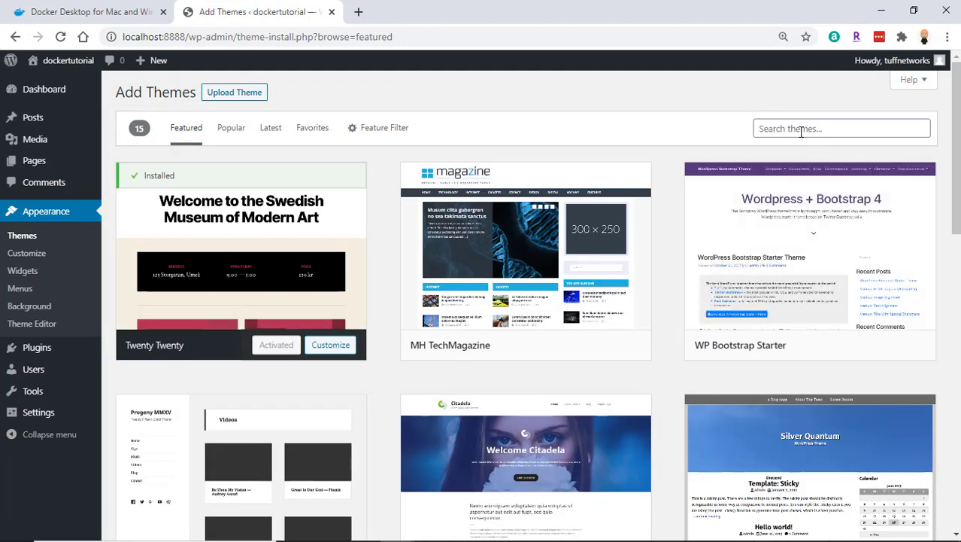
pyautogui.click(801, 128)
pyautogui.write('astra')
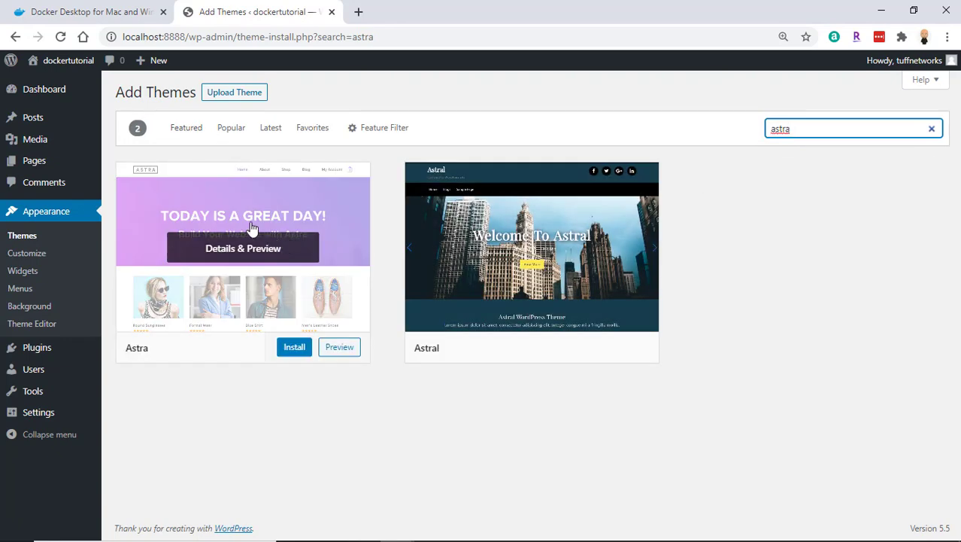
pyautogui.click(252, 228)
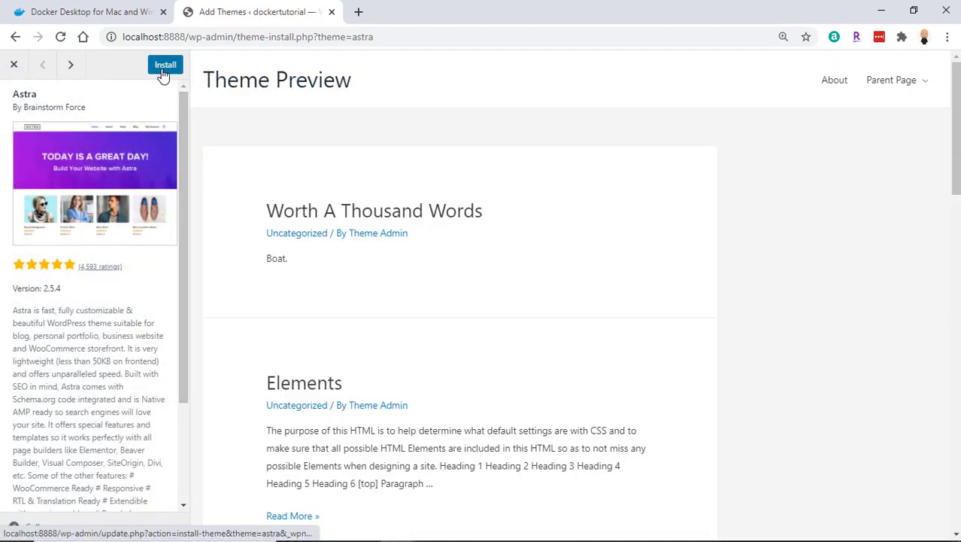
pyautogui.click(160, 70)
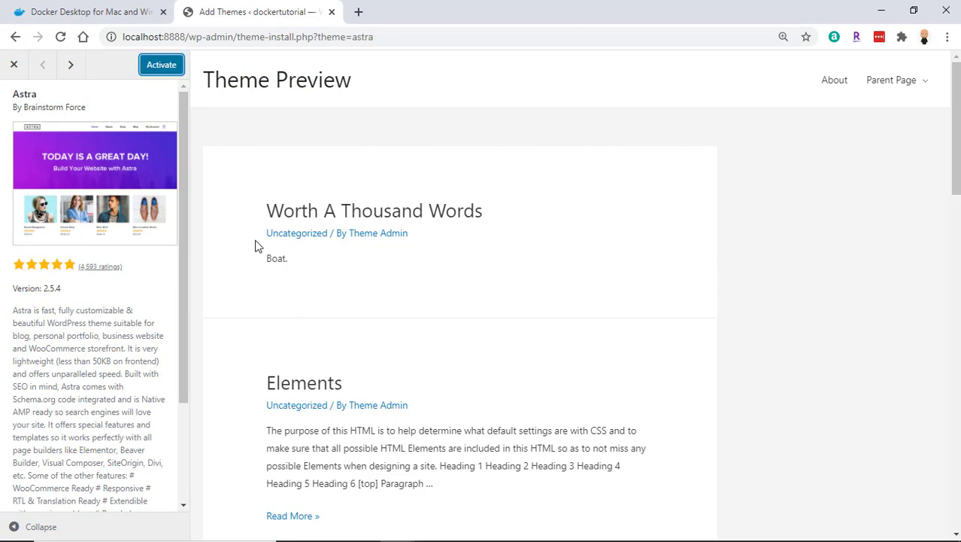
pyautogui.click(155, 66)
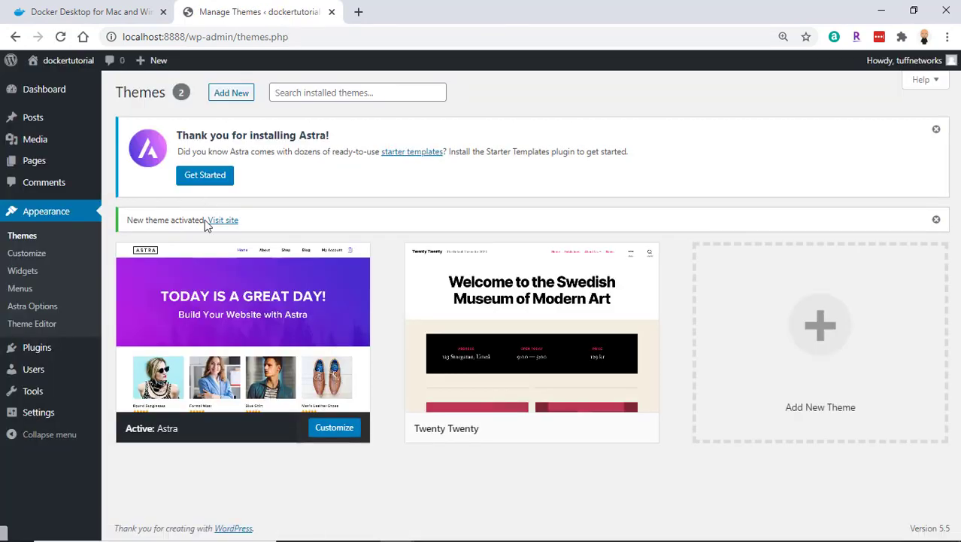
# - Install Astra's Starter Templates plugin from the theme's welcome notice and select Elementor as the page builder
pyautogui.moveTo(197, 283)
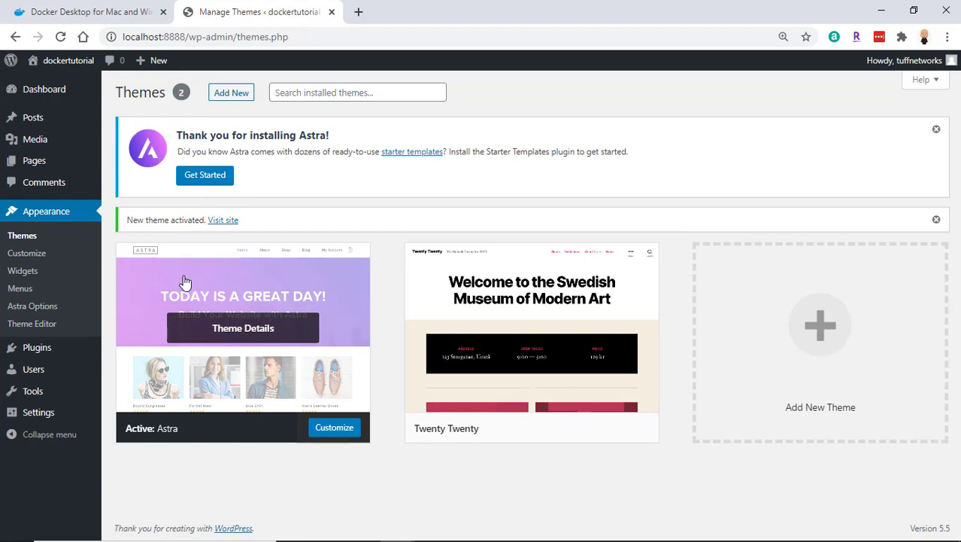
pyautogui.click(204, 184)
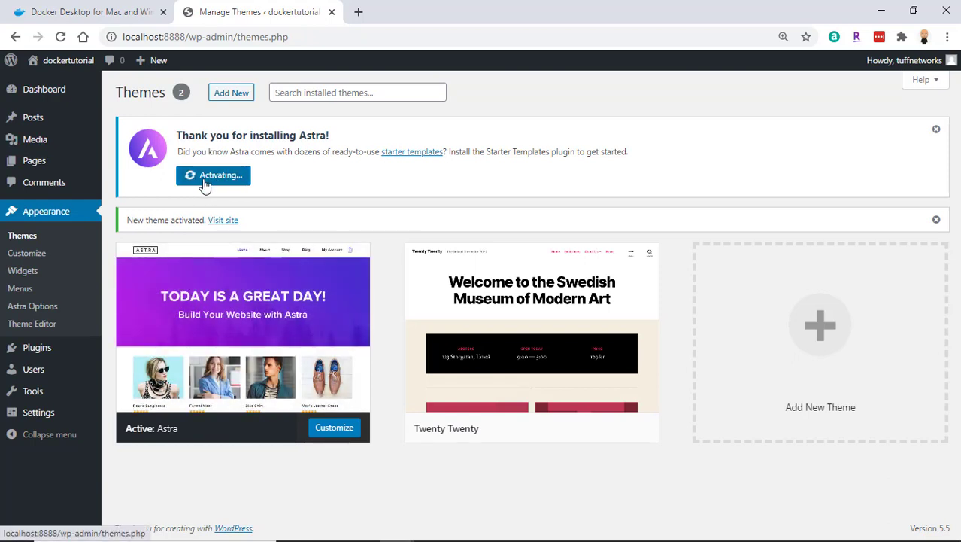
pyautogui.moveTo(184, 272)
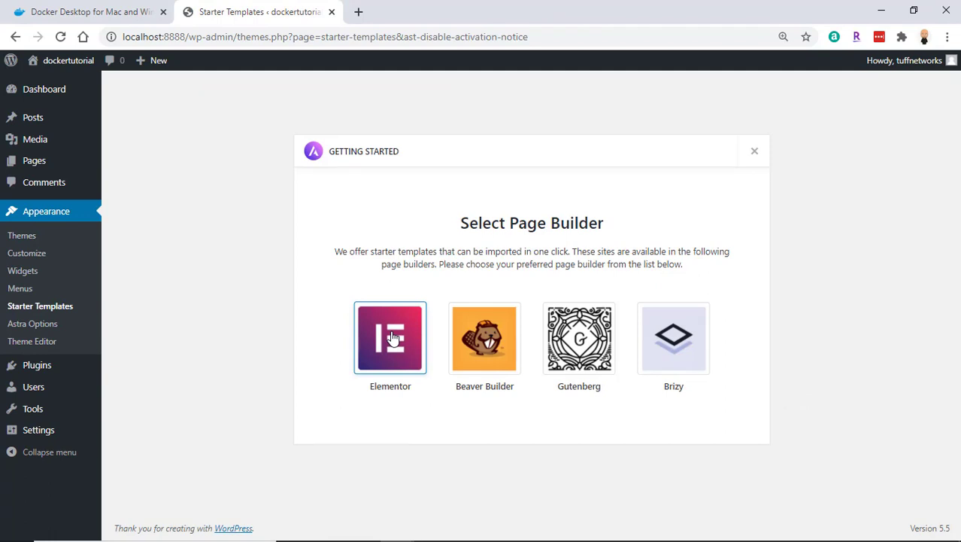
pyautogui.click(392, 338)
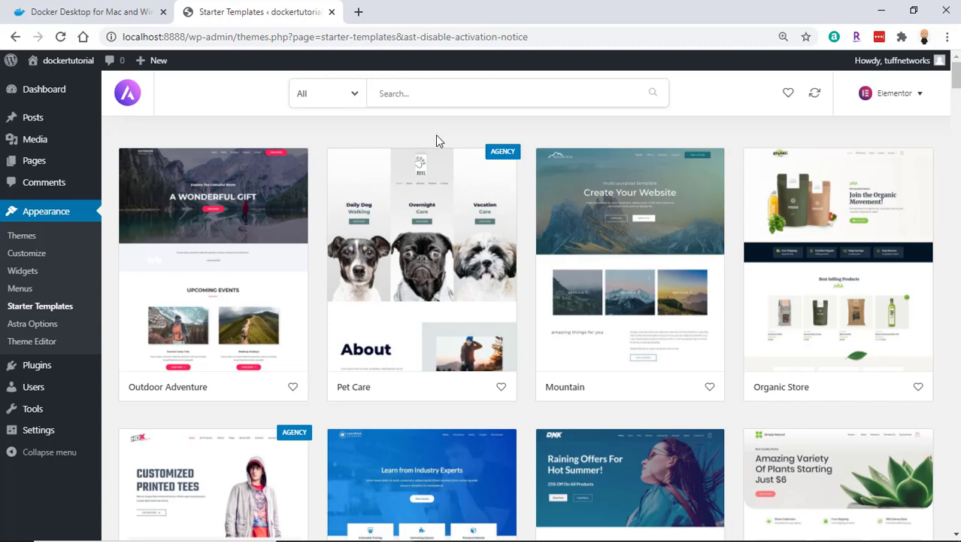
# - Browse the Elementor starter templates, search them for barber and open the Barber Shop site template
pyautogui.scroll(-5, 405, 239)
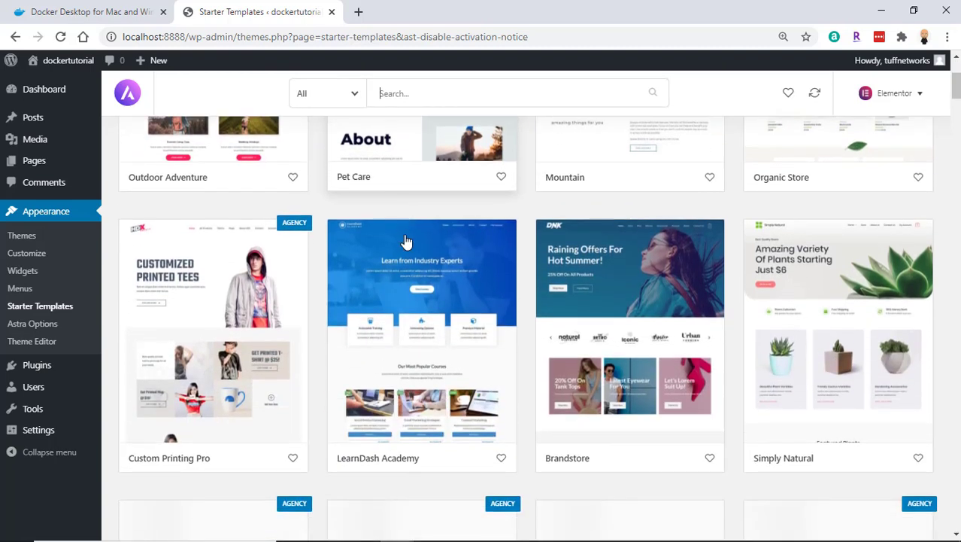
pyautogui.scroll(-5, 405, 239)
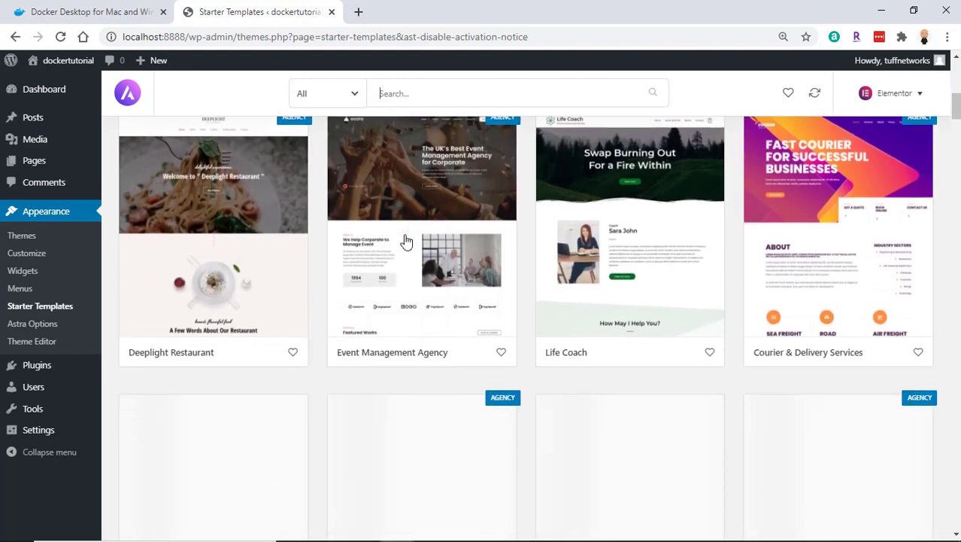
pyautogui.scroll(-6, 405, 239)
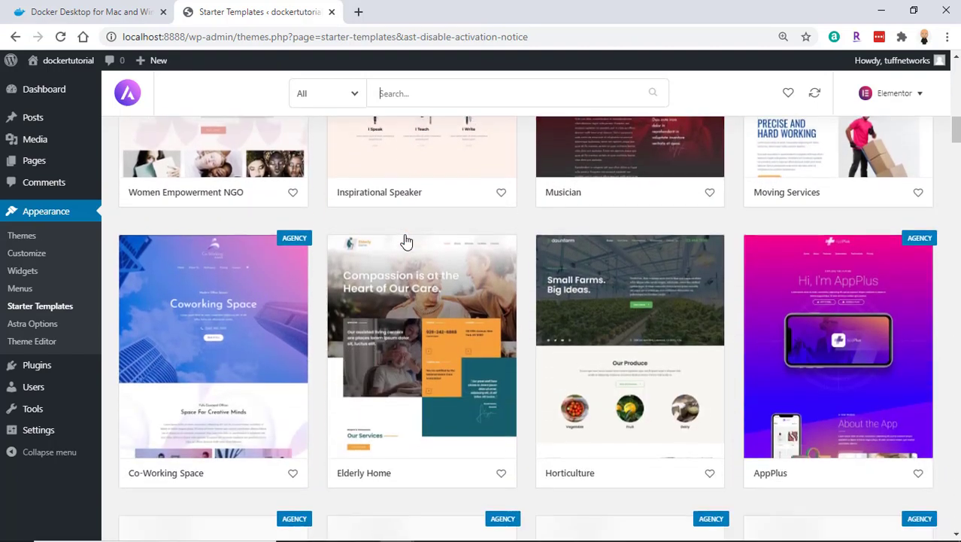
pyautogui.scroll(-6, 405, 239)
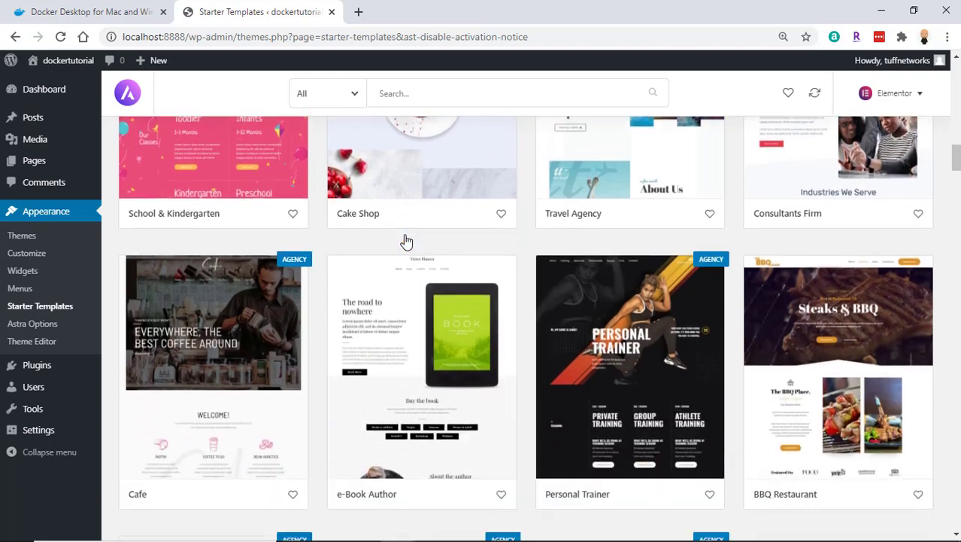
pyautogui.scroll(-5, 404, 239)
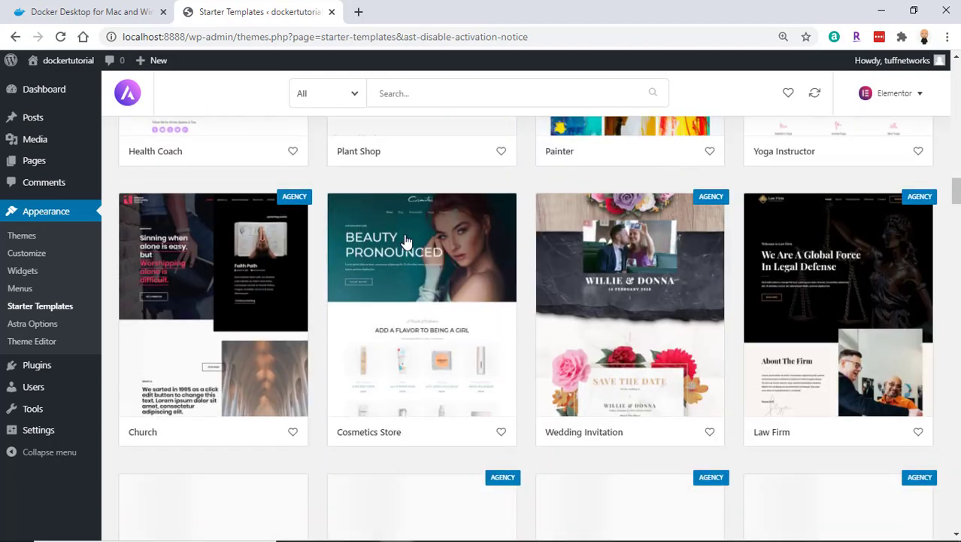
pyautogui.scroll(-9, 405, 241)
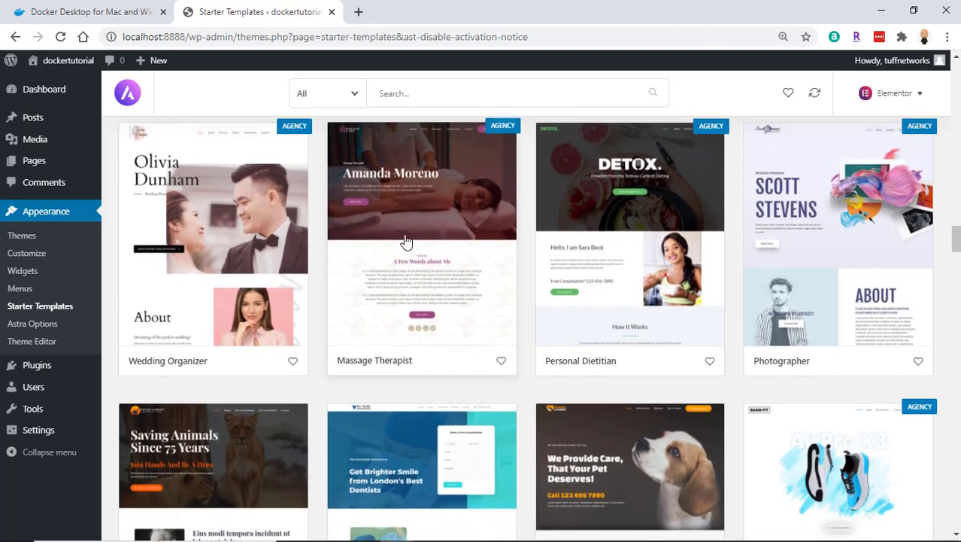
pyautogui.scroll(-10, 406, 242)
pyautogui.click(425, 95)
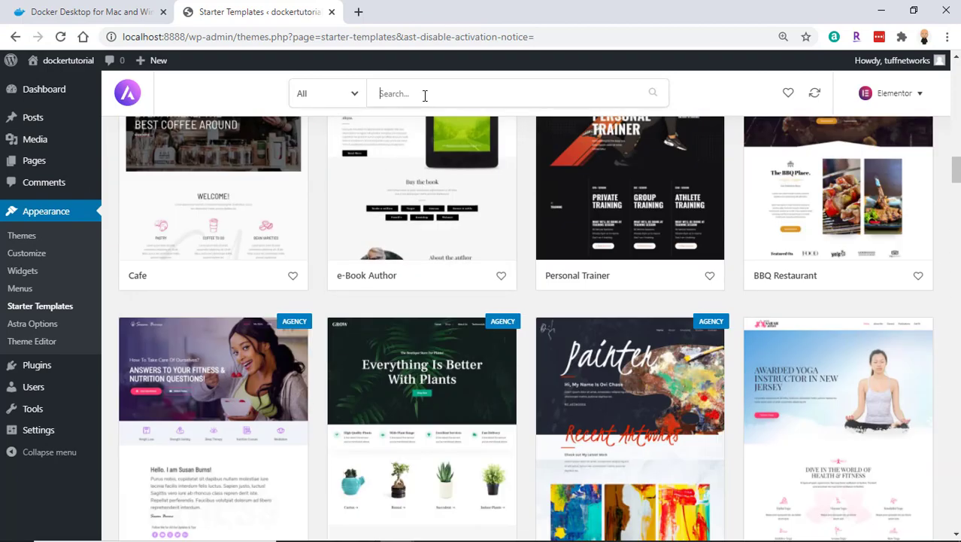
pyautogui.write('barber')
pyautogui.scroll(2, 386, 262)
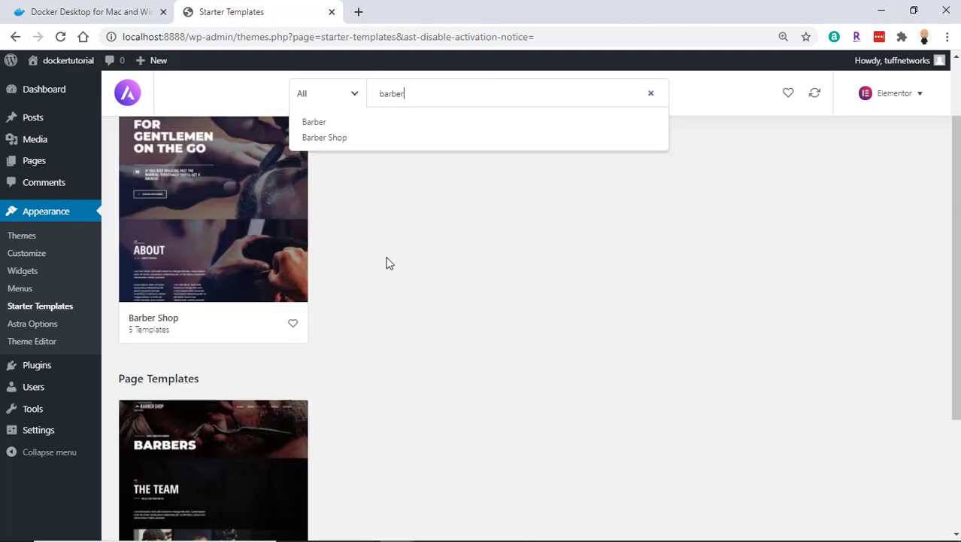
pyautogui.click(218, 237)
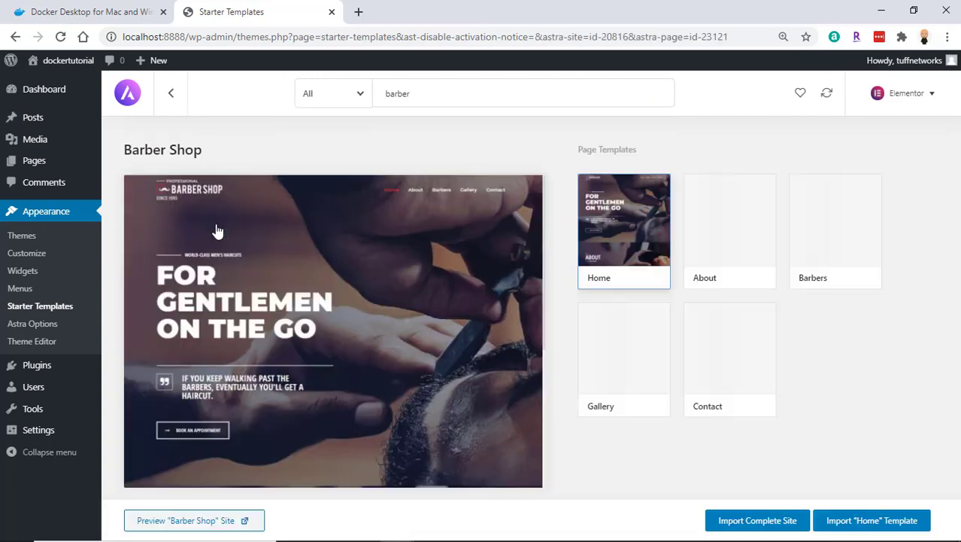
# - Import the complete Barber Shop site with Delete Previously Imported Site enabled alongside the customizer settings, widgets, plugins and content
pyautogui.click(777, 520)
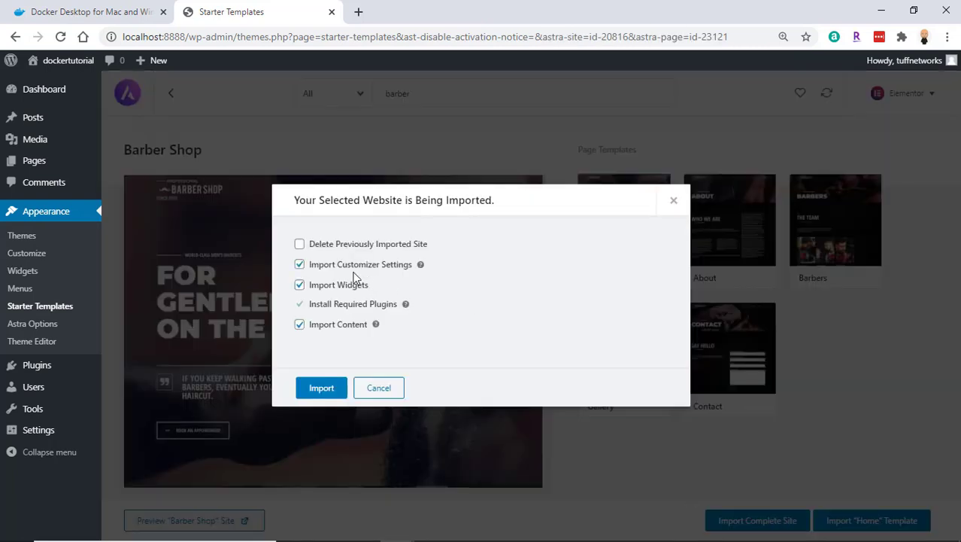
pyautogui.click(300, 244)
pyautogui.click(316, 387)
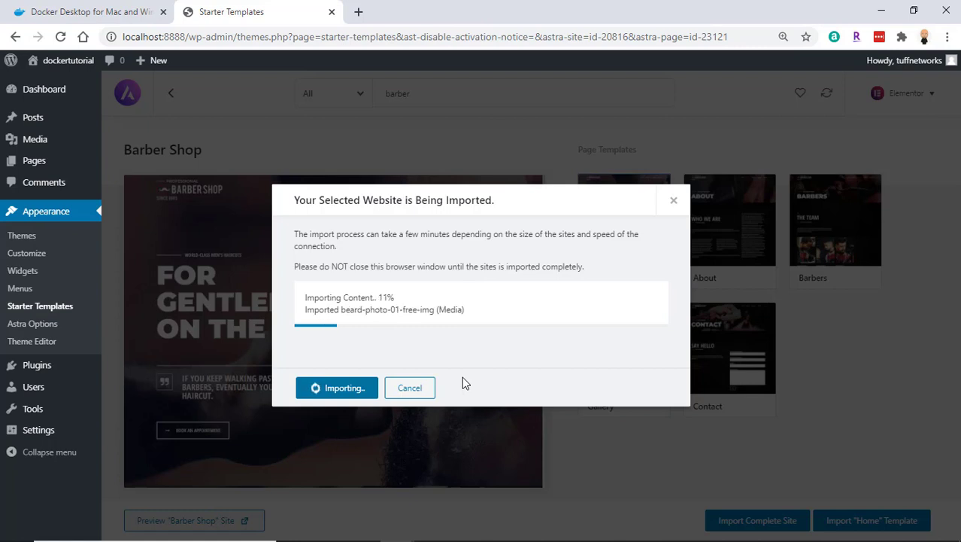
# - Switch to Docker Desktop, open a command line in the dockertutorial_wordpress_1 container, list its files with ls, then exit and minimize Docker Desktop
pyautogui.moveTo(502, 538)
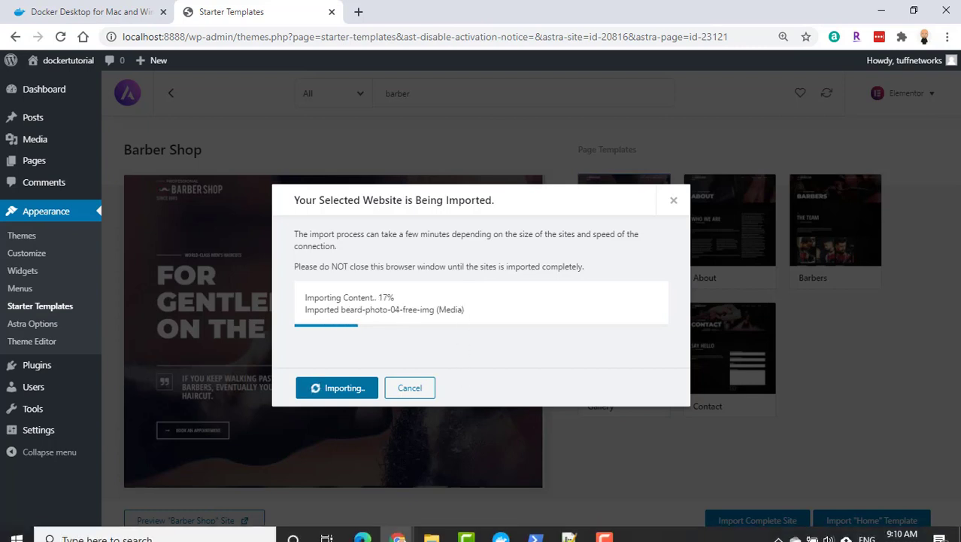
pyautogui.click(502, 529)
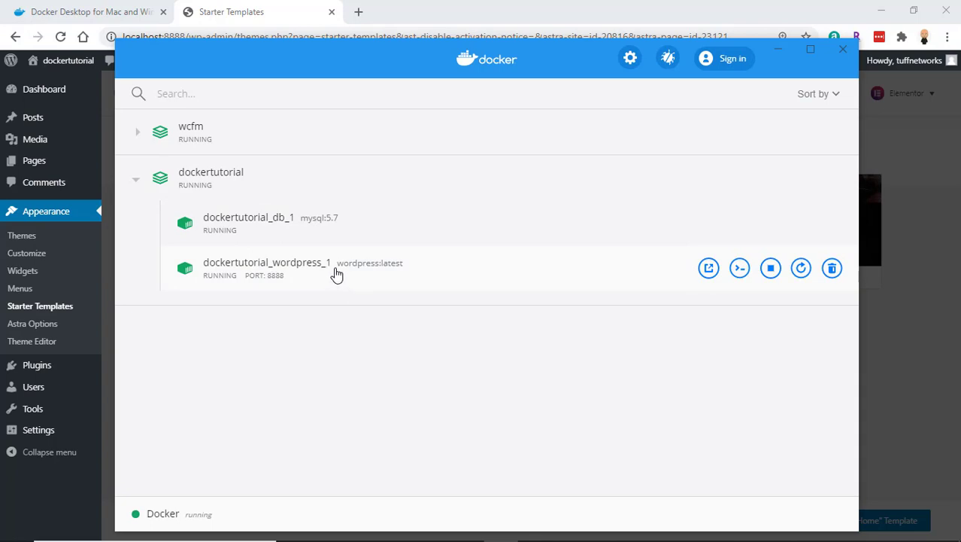
pyautogui.click(740, 270)
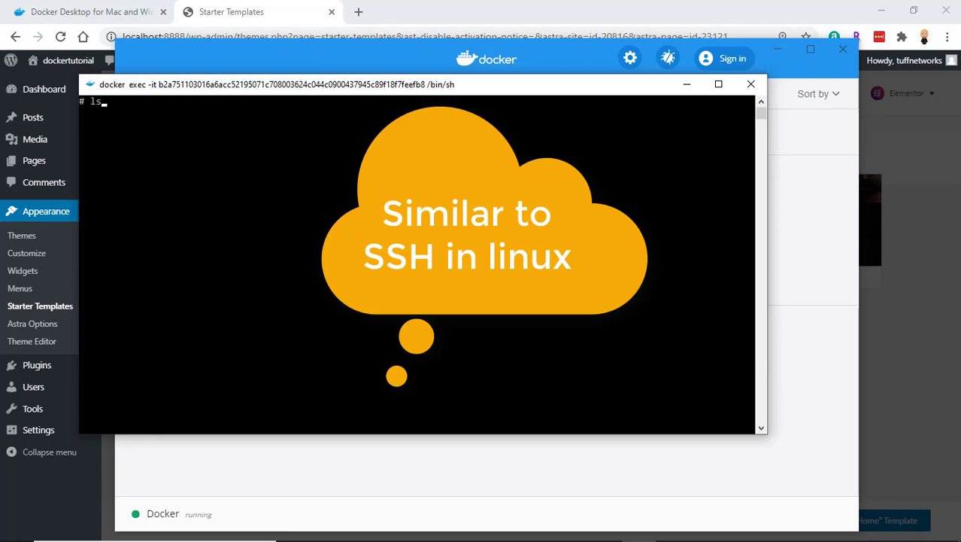
pyautogui.write('ls')
pyautogui.press('Return')
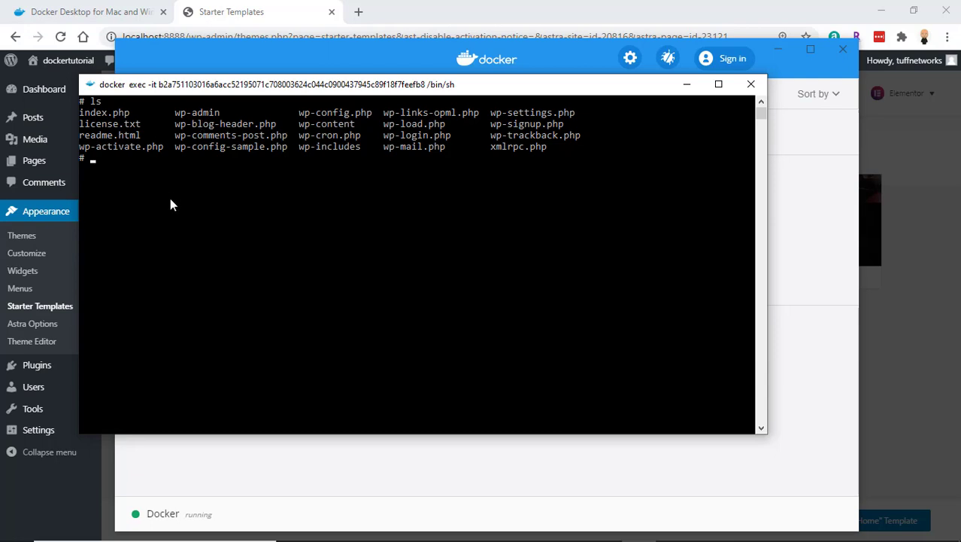
pyautogui.write('exit')
pyautogui.press('Return')
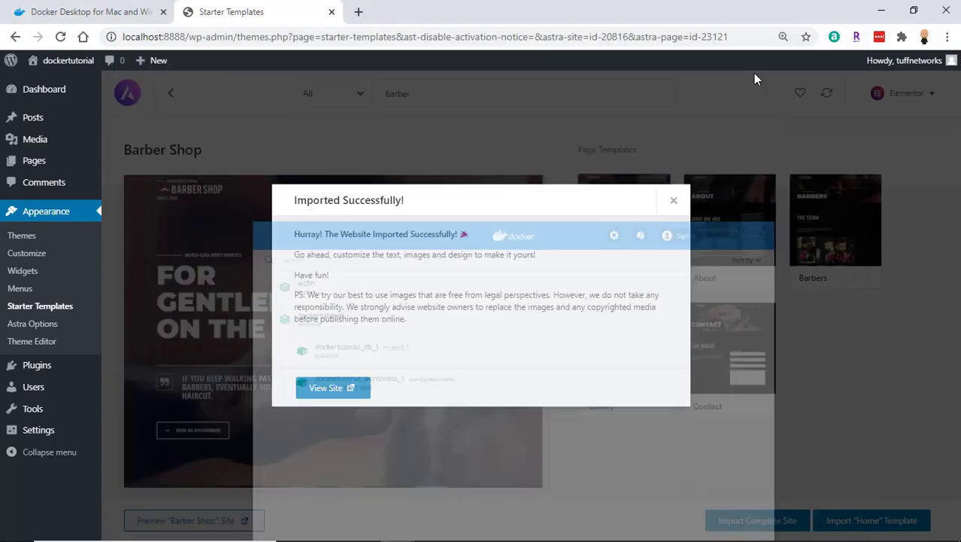
pyautogui.click(778, 50)
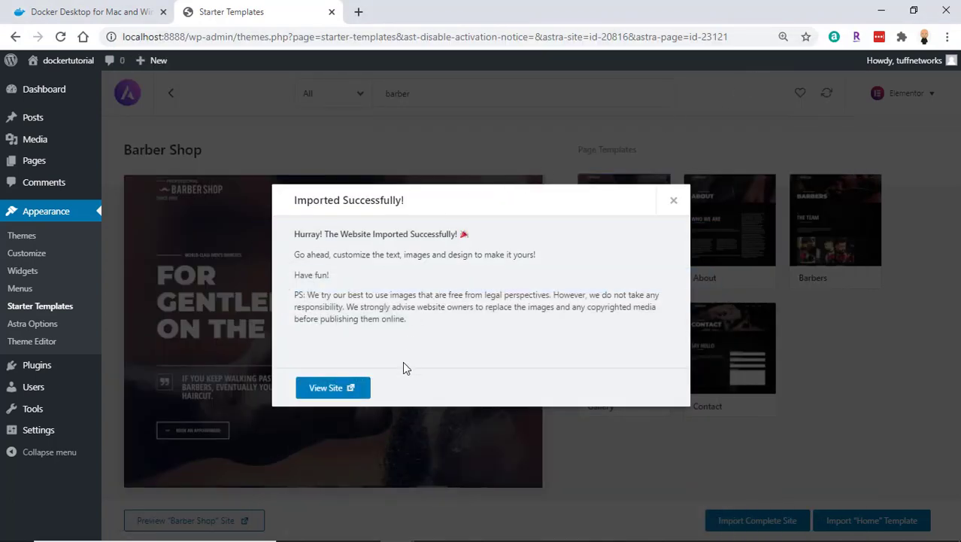
# - View the imported Barber Shop site and look through its homepage sections down to the footer
pyautogui.click(328, 388)
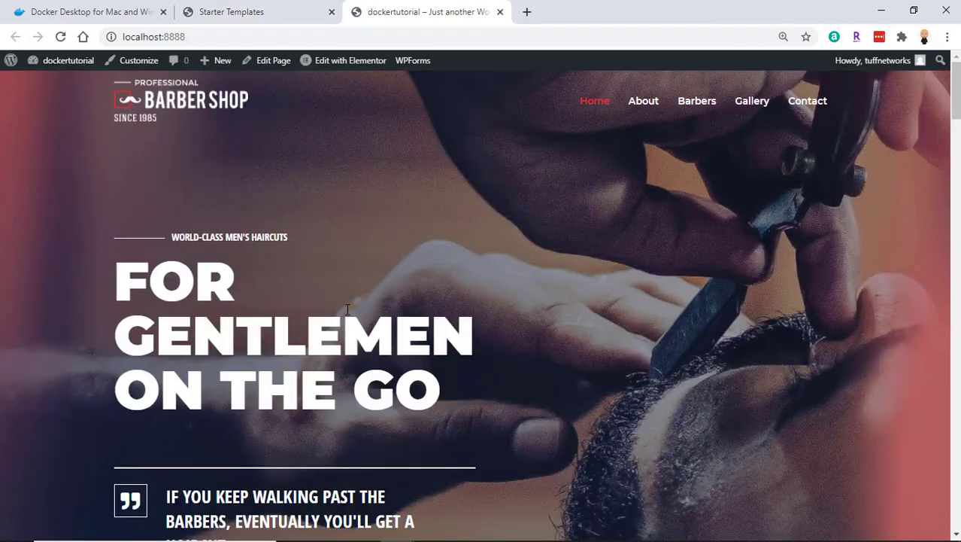
pyautogui.scroll(-5, 347, 309)
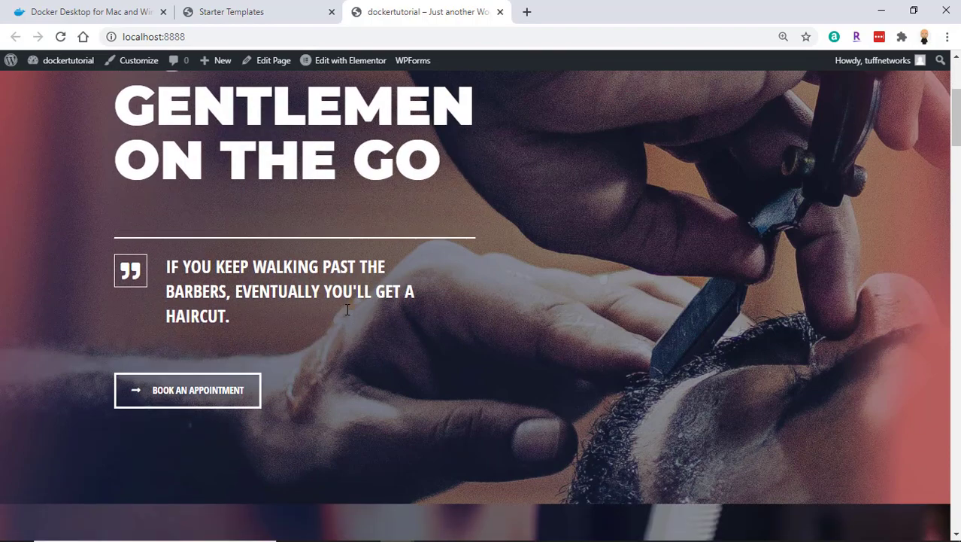
pyautogui.scroll(-15, 347, 315)
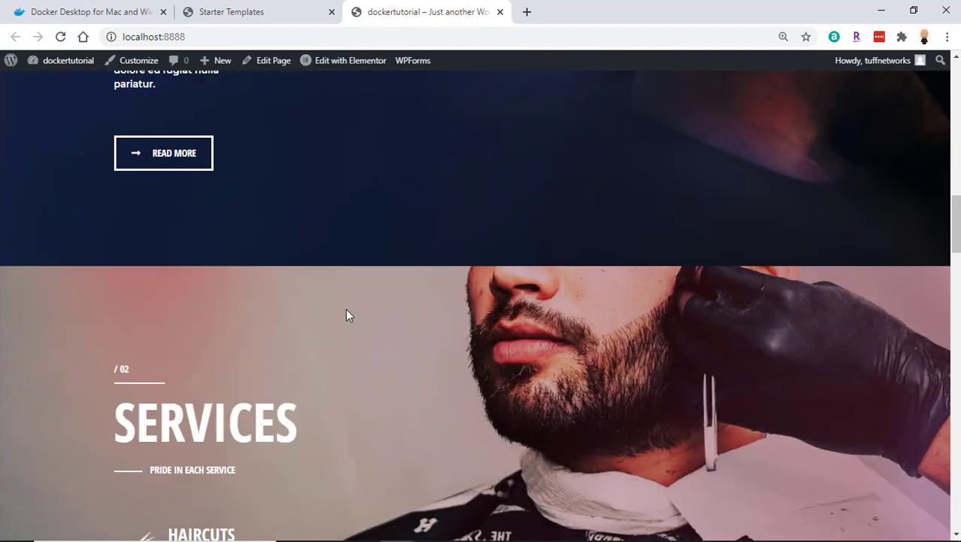
pyautogui.scroll(-20, 347, 314)
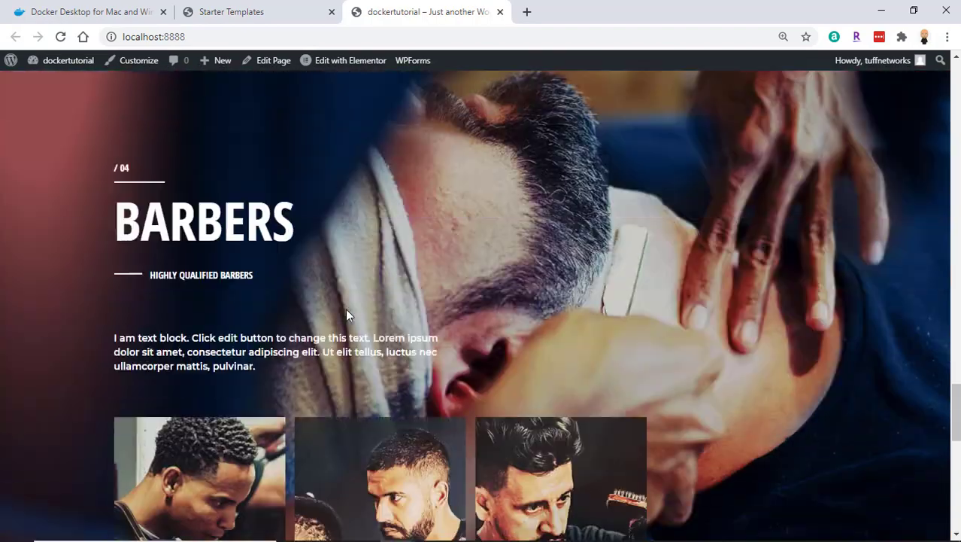
pyautogui.scroll(-8, 347, 315)
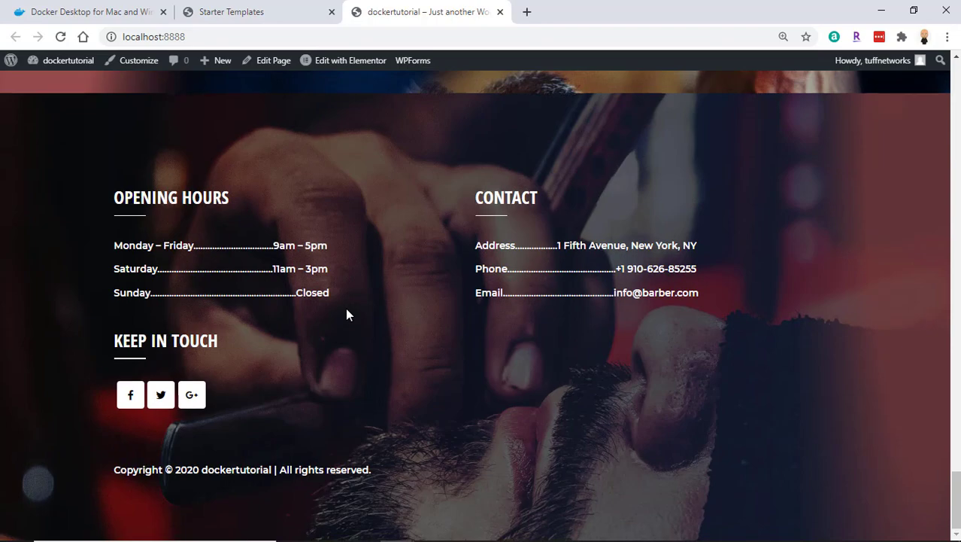
pyautogui.scroll(20, 345, 314)
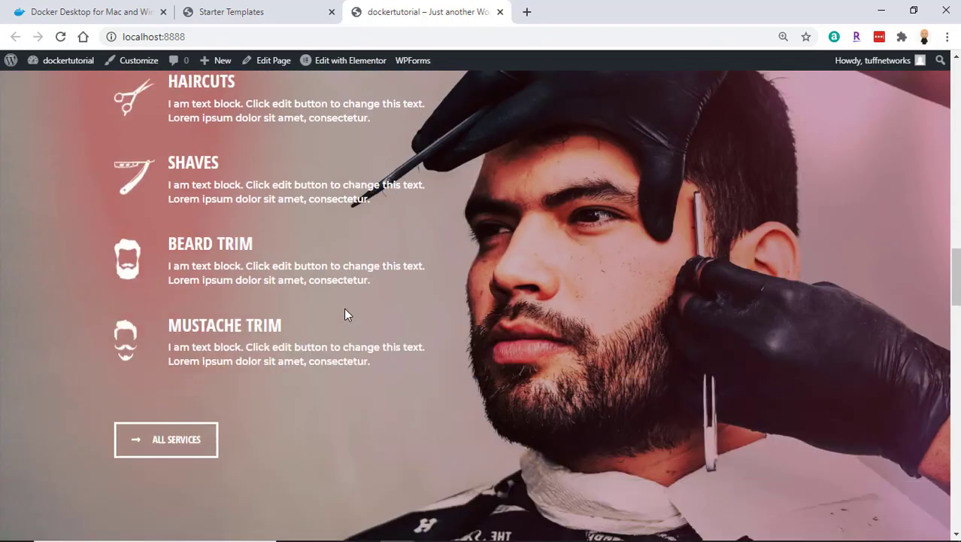
pyautogui.scroll(4, 345, 314)
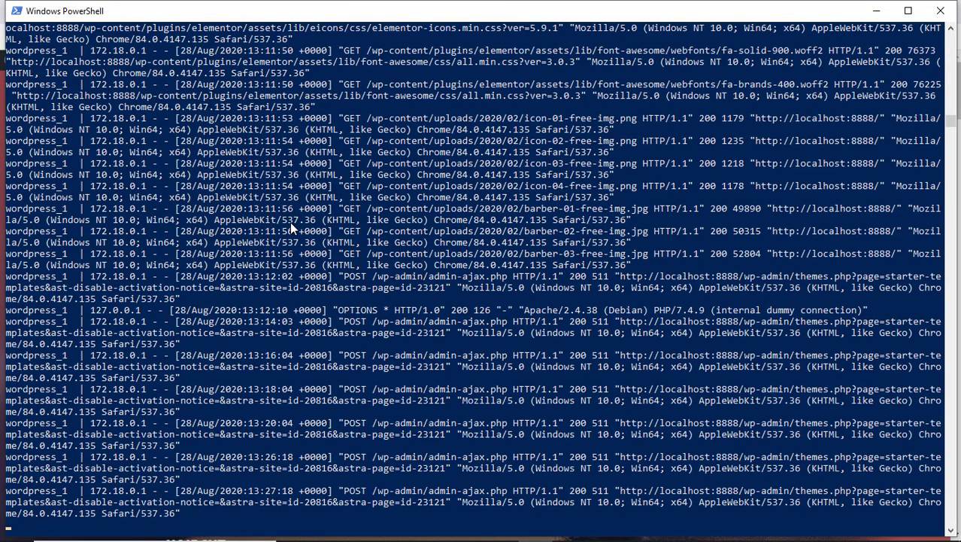
# - Stop the running docker-compose containers in PowerShell and reload localhost:8888 in the browser
pyautogui.hotkey('ctrl', 'c')
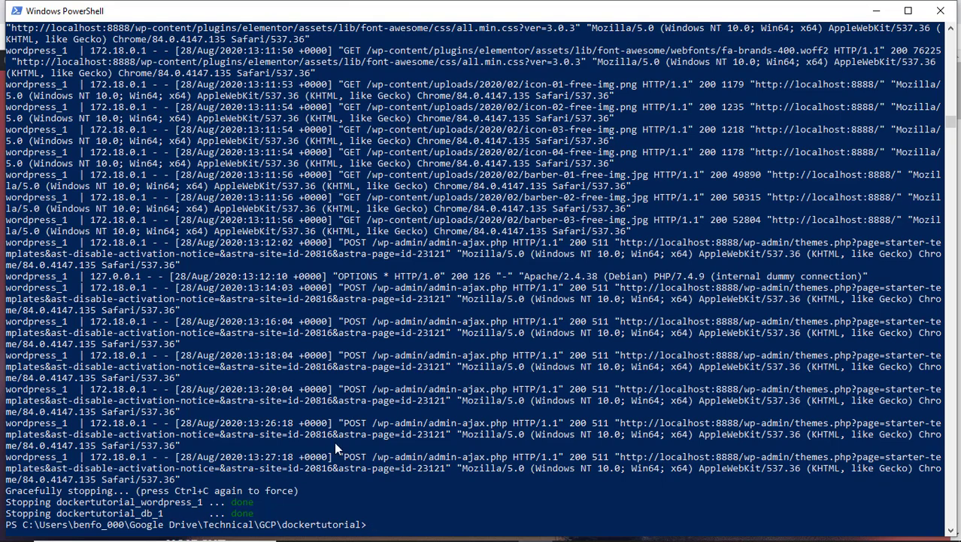
pyautogui.hotkey('alt', 'Tab')
pyautogui.press('F5')
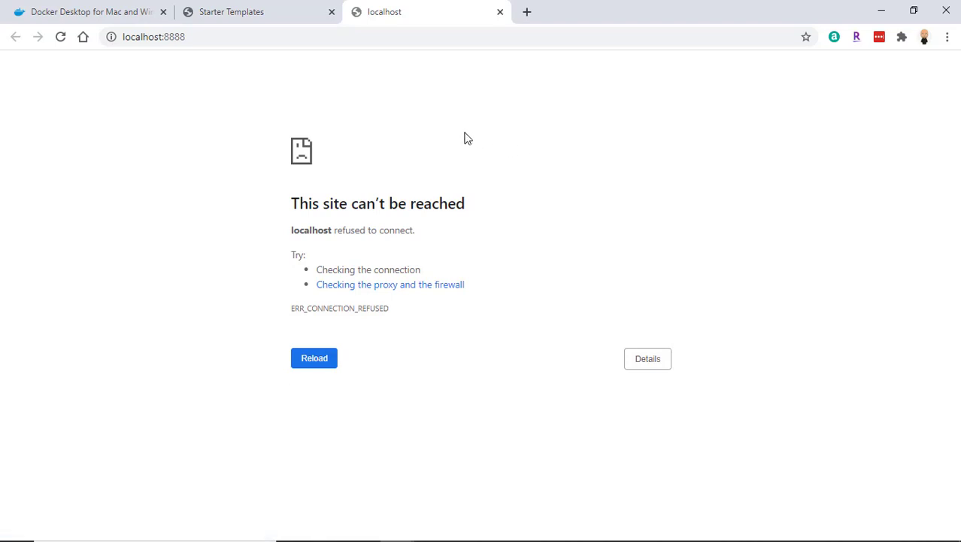
# - Switch back to PowerShell and start the containers again with docker-compose up
pyautogui.hotkey('alt', 'Tab')
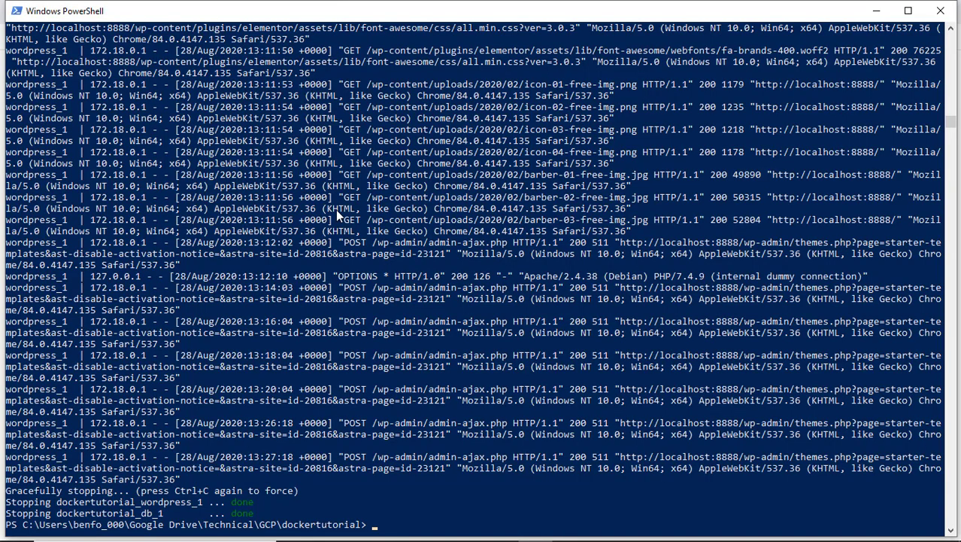
pyautogui.press('Up')
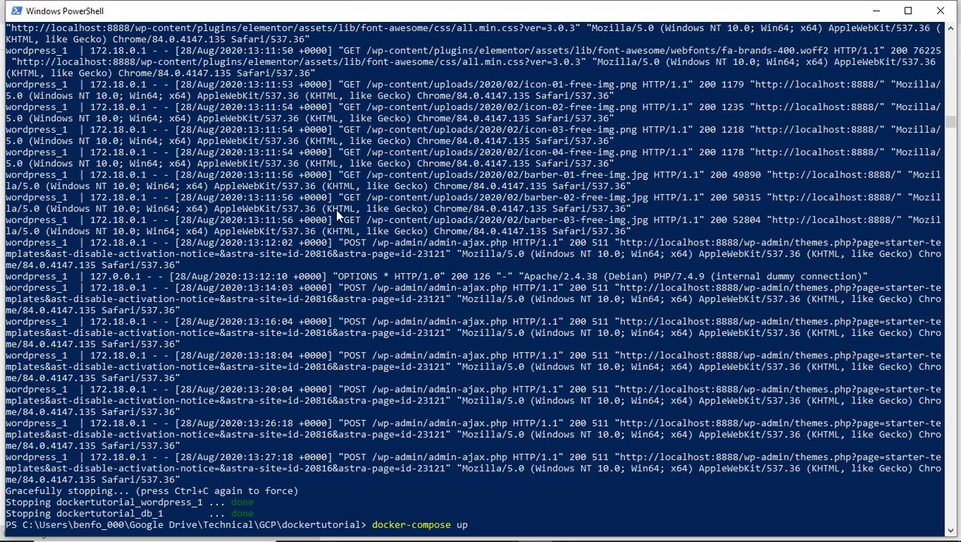
pyautogui.press('Return')
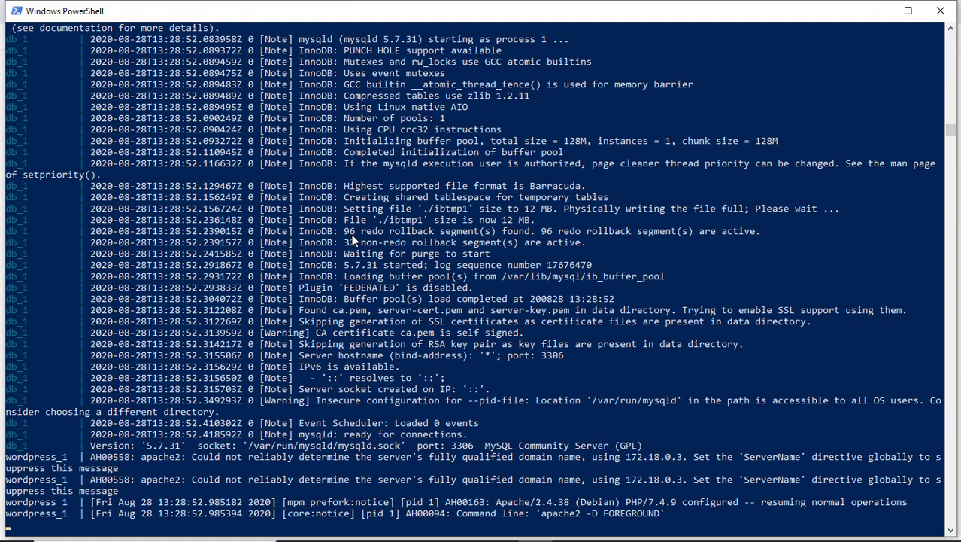
# - Reload localhost:8888 in the browser and look through the Barber Shop homepage
pyautogui.hotkey('alt', 'Tab')
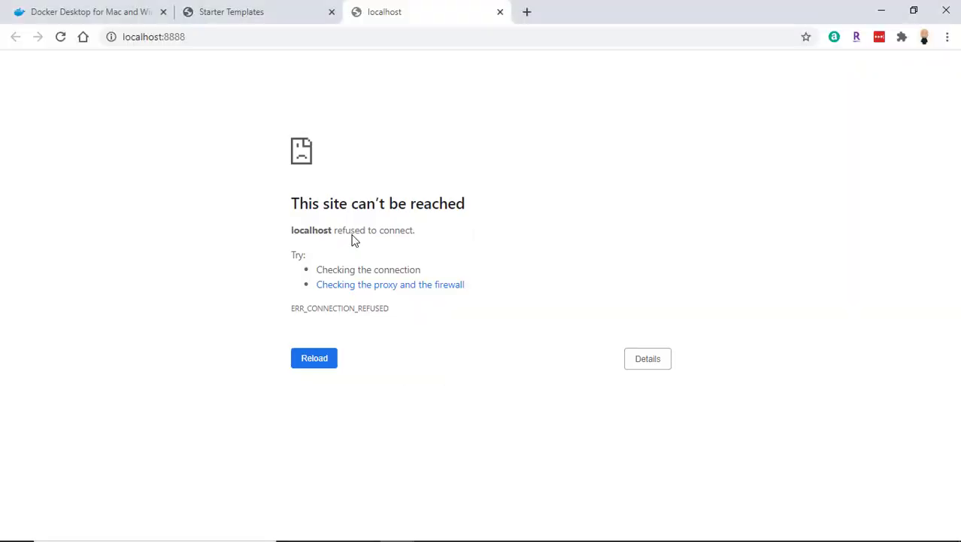
pyautogui.click(61, 37)
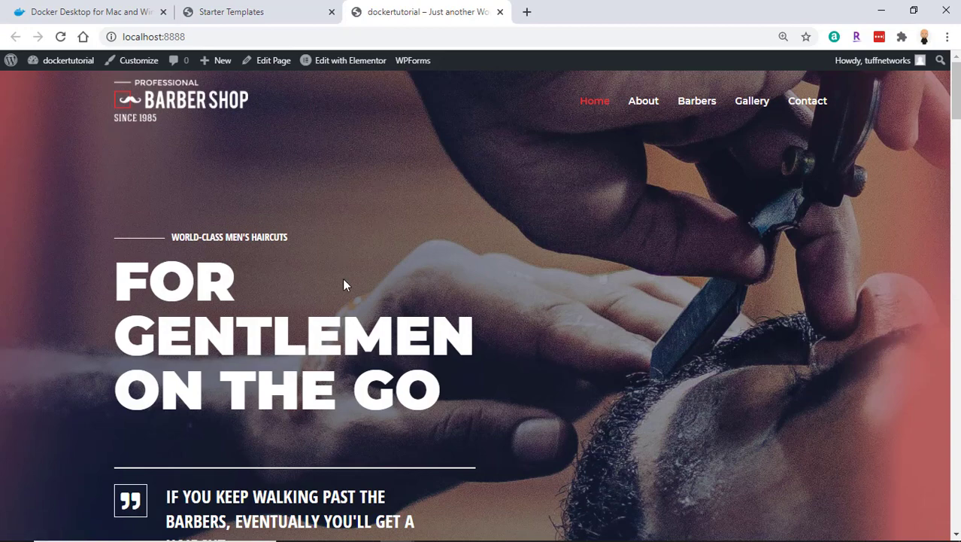
pyautogui.scroll(-7, 344, 284)
pyautogui.scroll(-14, 343, 284)
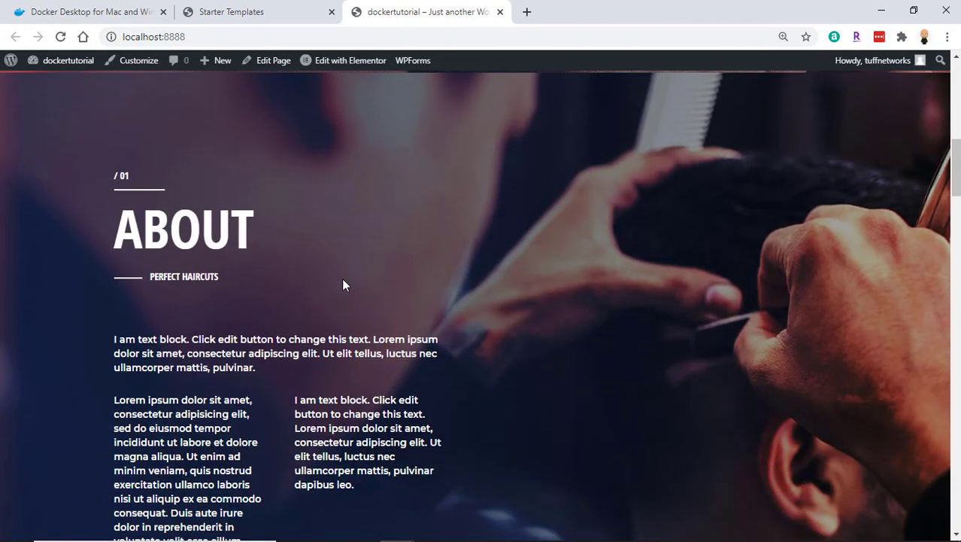
pyautogui.scroll(-5, 342, 284)
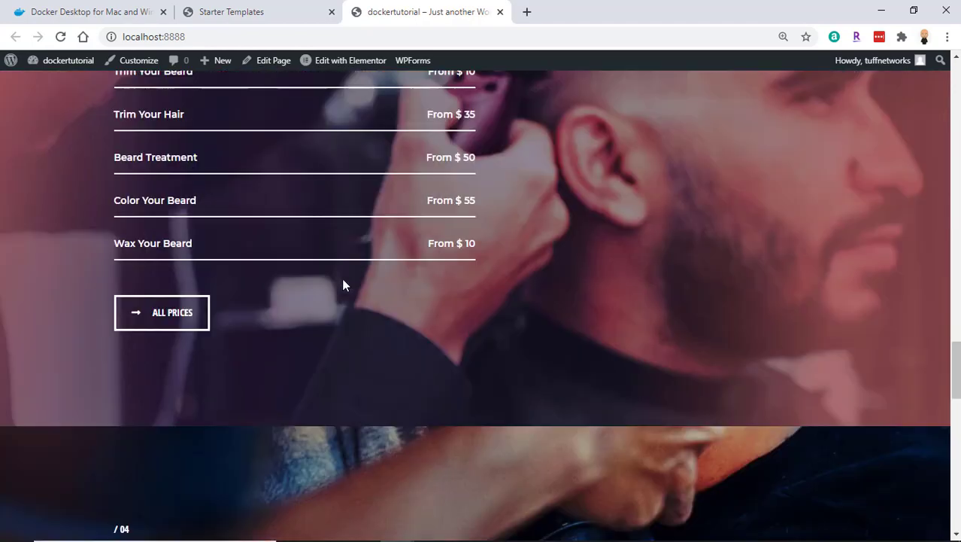
pyautogui.scroll(20, 342, 285)
pyautogui.scroll(2, 343, 284)
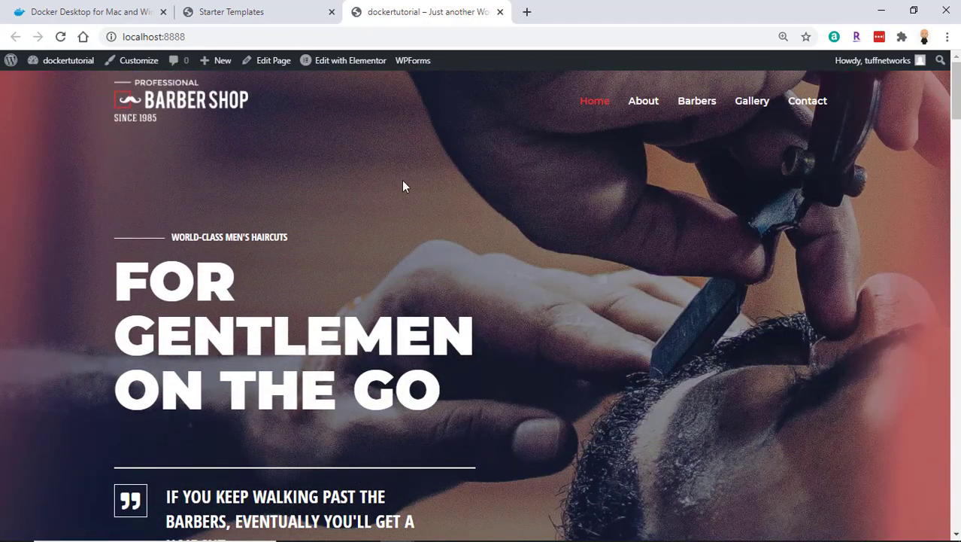
# - Stop the containers again in PowerShell and print the contents of docker-compose.yml with cat
pyautogui.hotkey('alt', 'Tab')
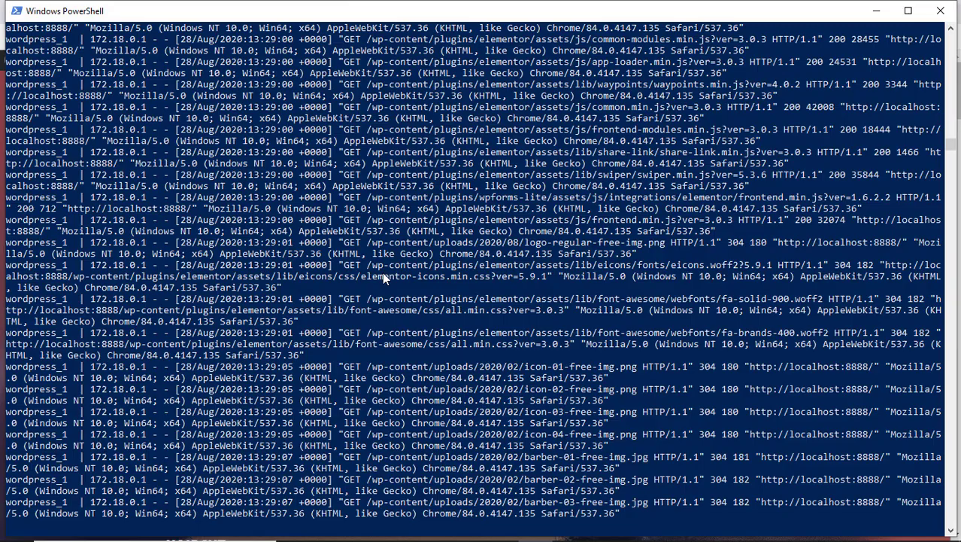
pyautogui.hotkey('ctrl', 'c')
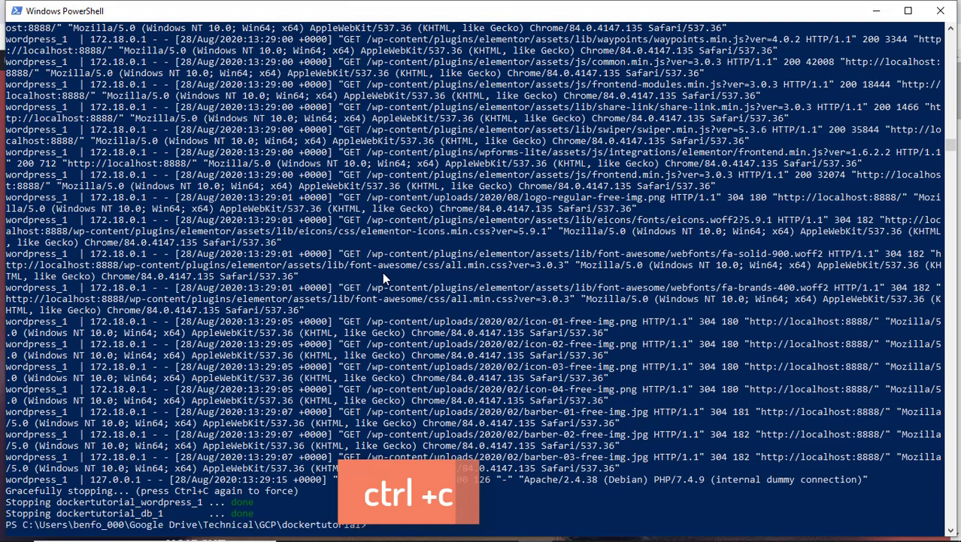
pyautogui.press('Up')
pyautogui.press('Up')
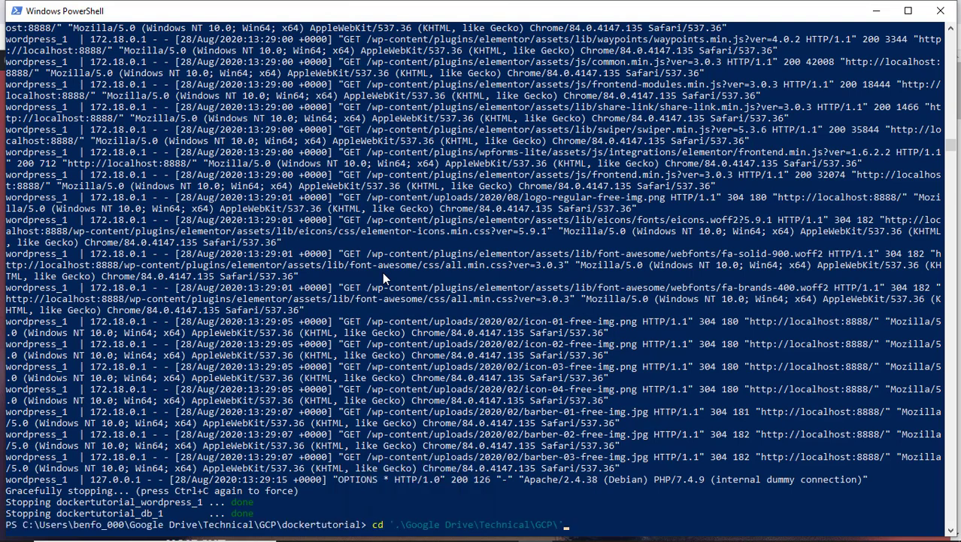
pyautogui.press('Down')
pyautogui.press('Down')
pyautogui.write('c')
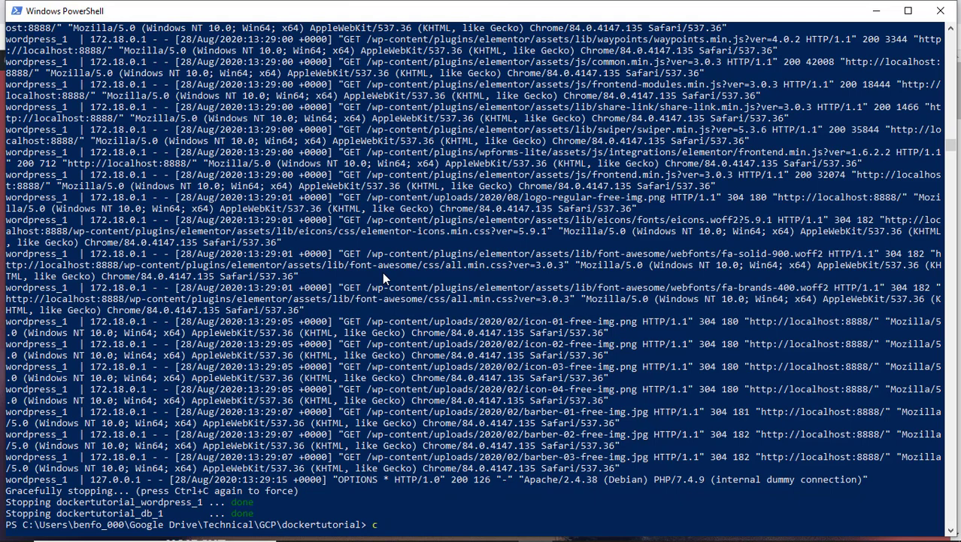
pyautogui.write('at ')
pyautogui.write('.\\d')
pyautogui.press('Tab')
pyautogui.press('Return')
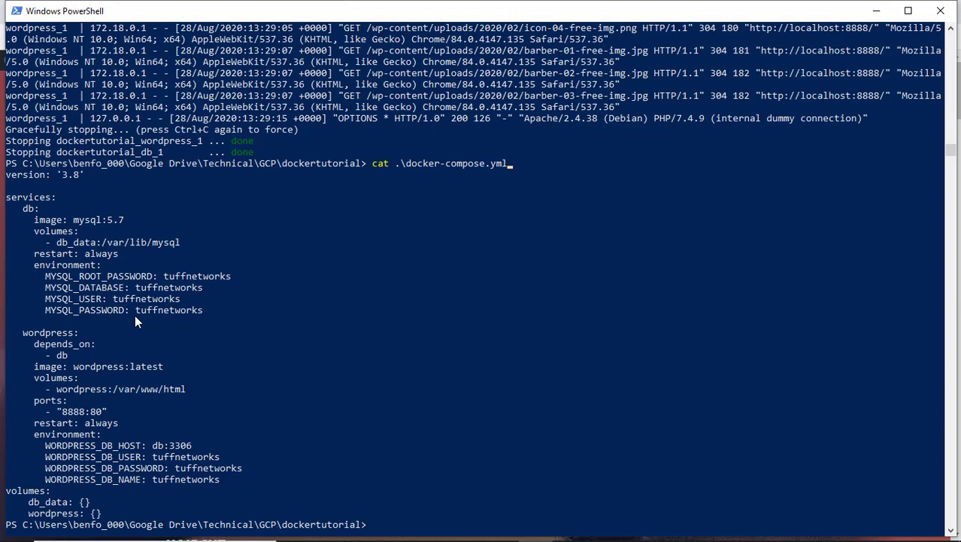
# - Start the containers in detached mode with docker-compose up -d
pyautogui.write('dcoker')
pyautogui.press('BackSpace')
pyautogui.press('BackSpace')
pyautogui.press('BackSpace')
pyautogui.press('BackSpace')
pyautogui.press('BackSpace')
pyautogui.write('ocker-compu')
pyautogui.press('BackSpace')
pyautogui.write('ose up')
pyautogui.write('-d')
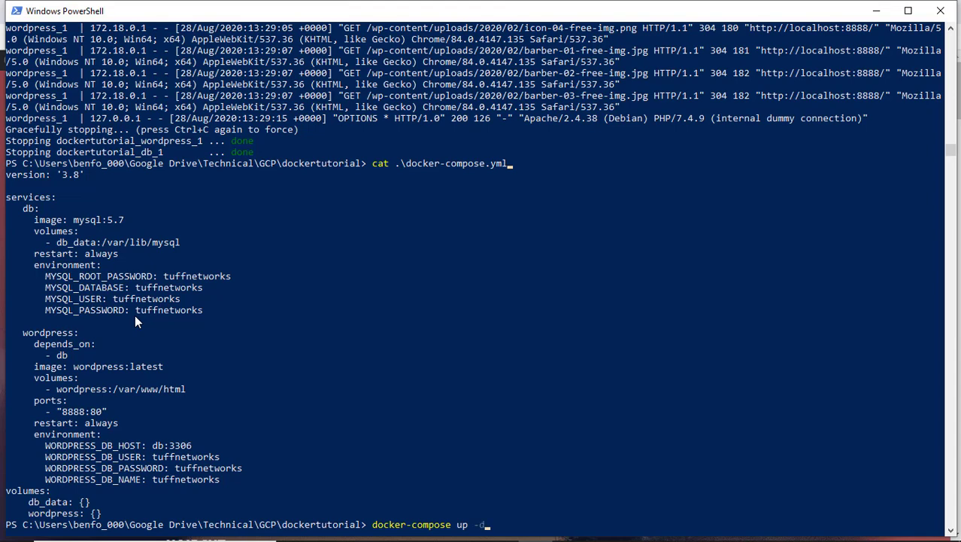
pyautogui.press('Return')
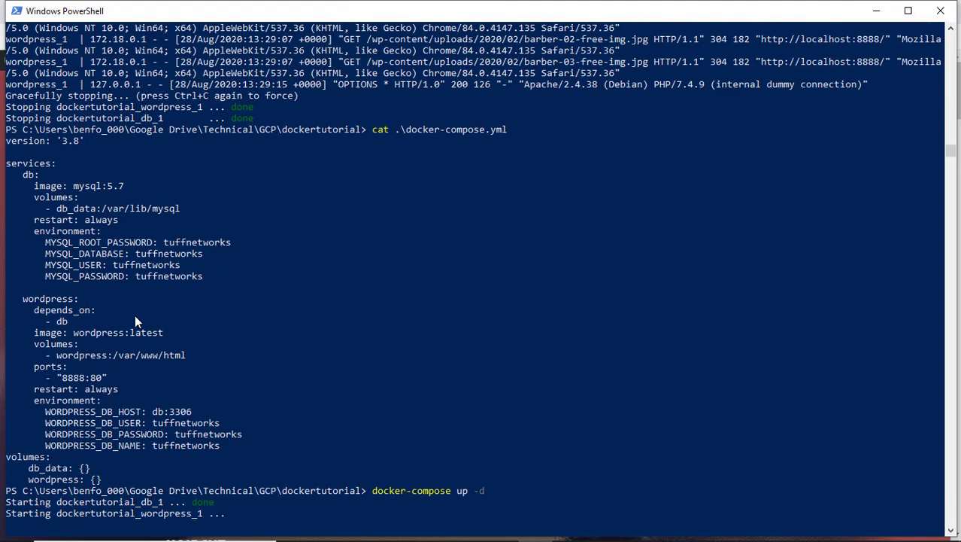
pyautogui.press('Return')
pyautogui.press('Return')
pyautogui.press('Return')
pyautogui.press('Return')
pyautogui.press('Return')
pyautogui.press('Return')
pyautogui.press('Return')
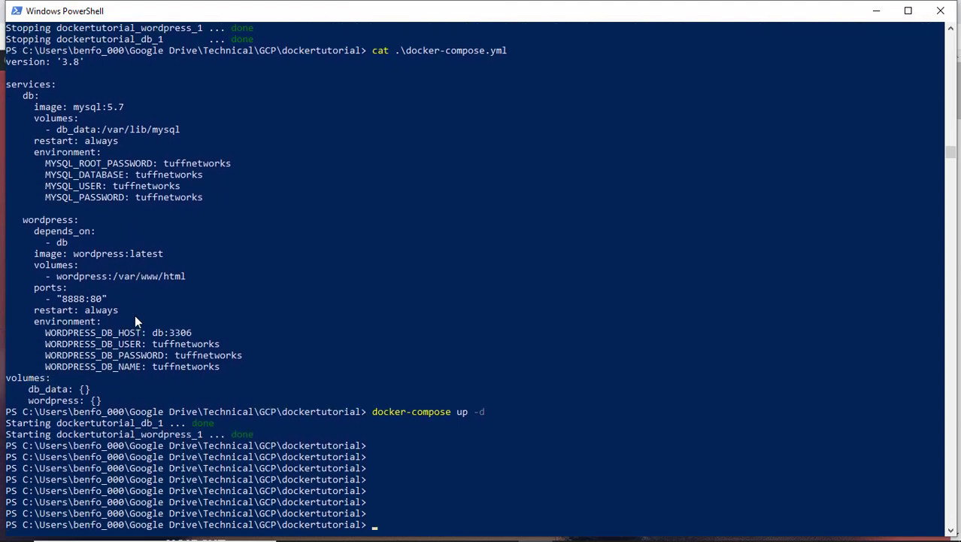
pyautogui.press('Return')
pyautogui.press('Return')
pyautogui.press('Return')
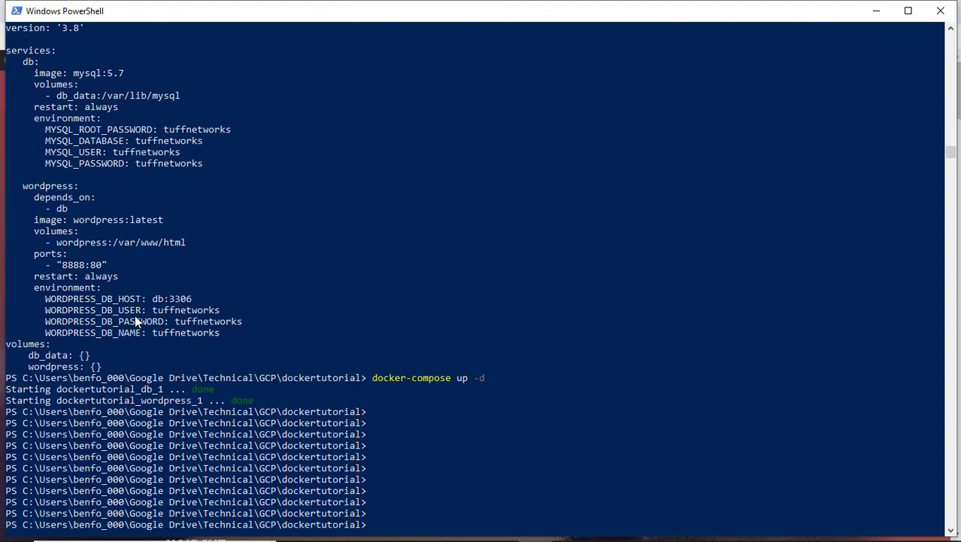
# - Print docker-compose.yml once more with cat, then switch to the browser and reload the Barber Shop site at localhost:8888
pyautogui.write('c')
pyautogui.press('Up')
pyautogui.press('Up')
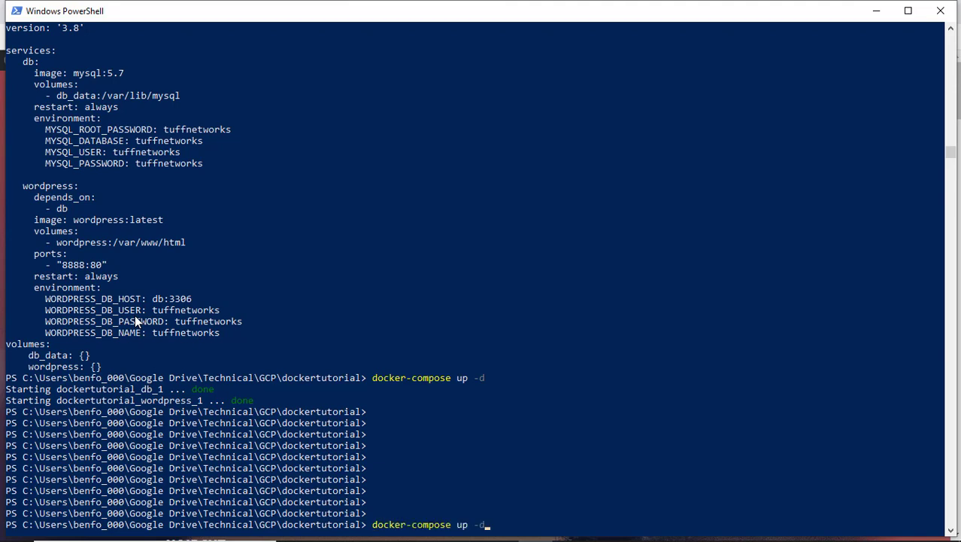
pyautogui.press('Return')
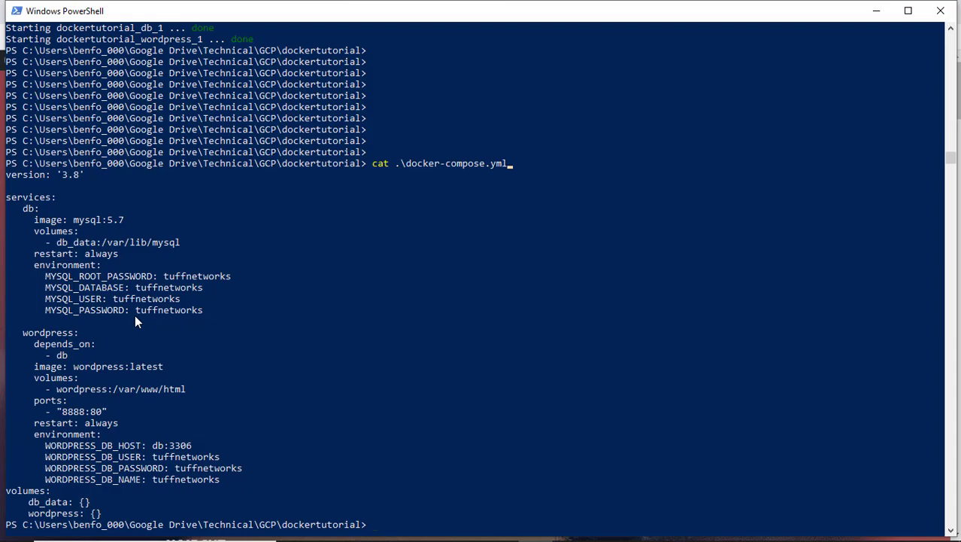
pyautogui.hotkey('alt', 'Tab')
pyautogui.click(59, 44)
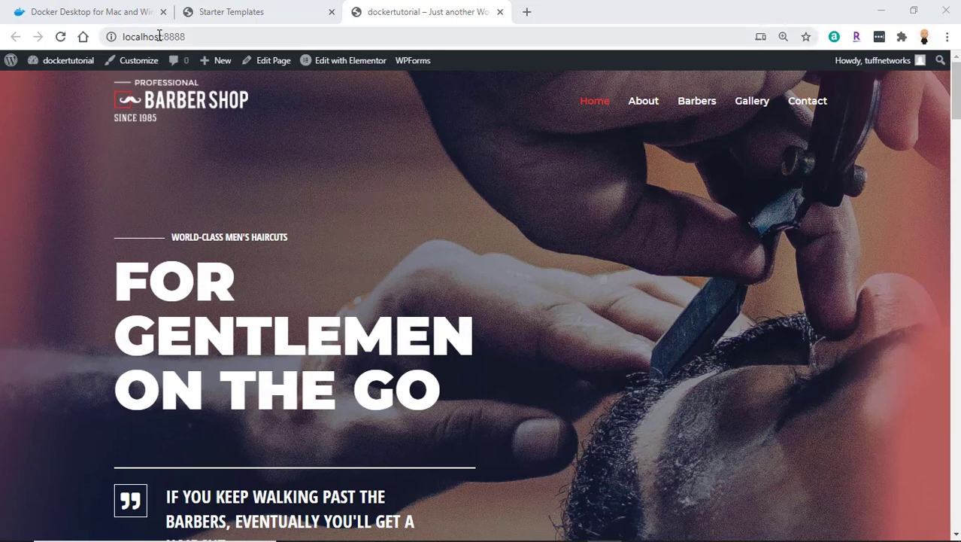
# - Switch to PowerShell and recursively copy the dockertutorial folder to a new folder called newtutorial
pyautogui.moveTo(158, 37); pyautogui.dragTo(204, 35)
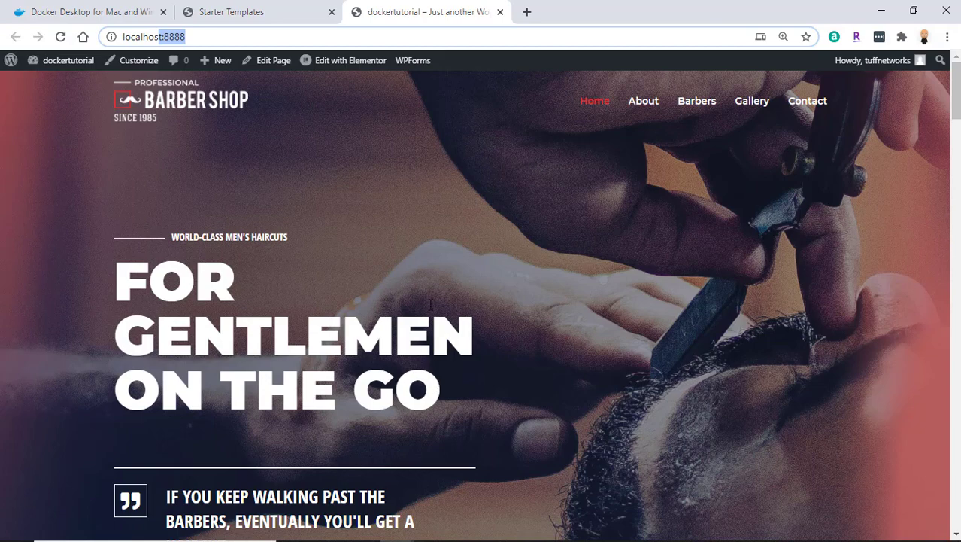
pyautogui.click(535, 527)
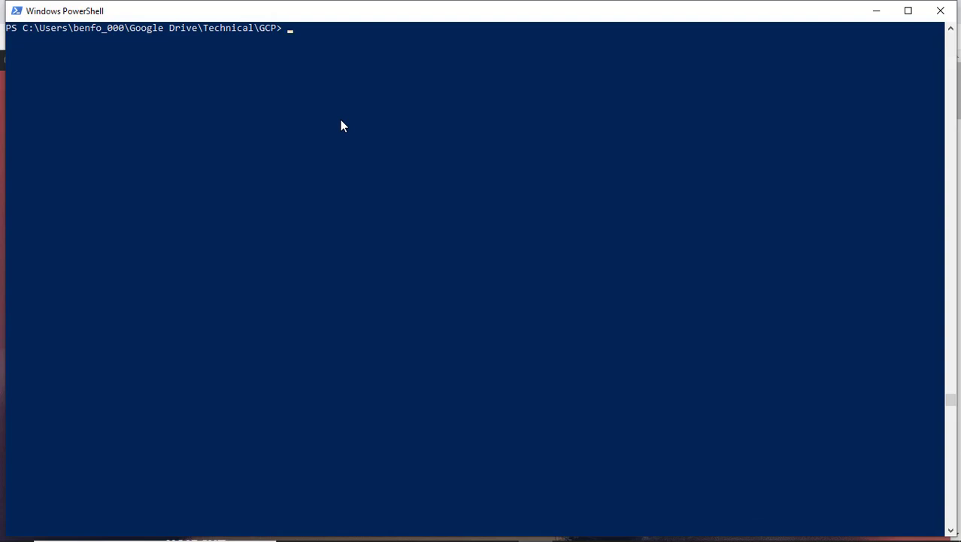
pyautogui.write('cp -r .\\dockertutor')
pyautogui.press('Tab')
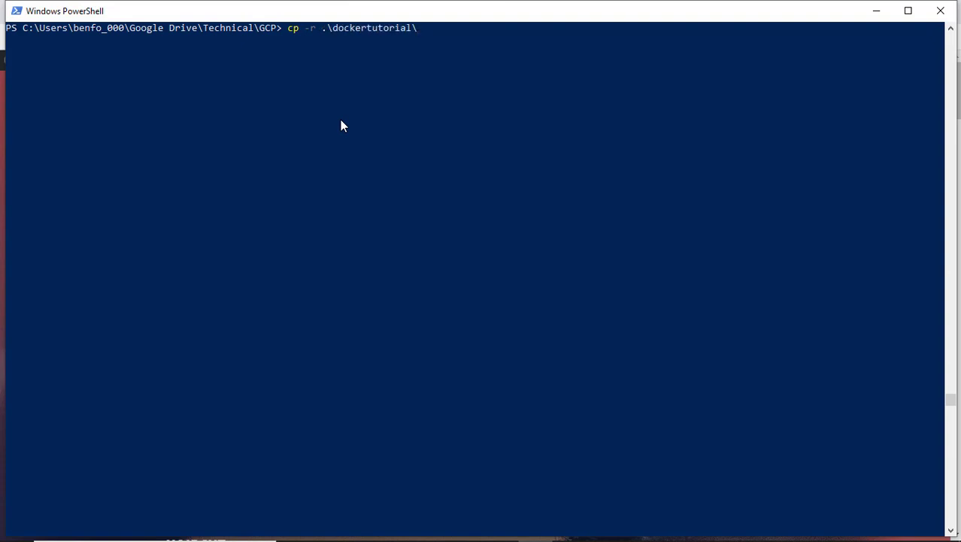
pyautogui.write('newtutorial')
pyautogui.press('Return')
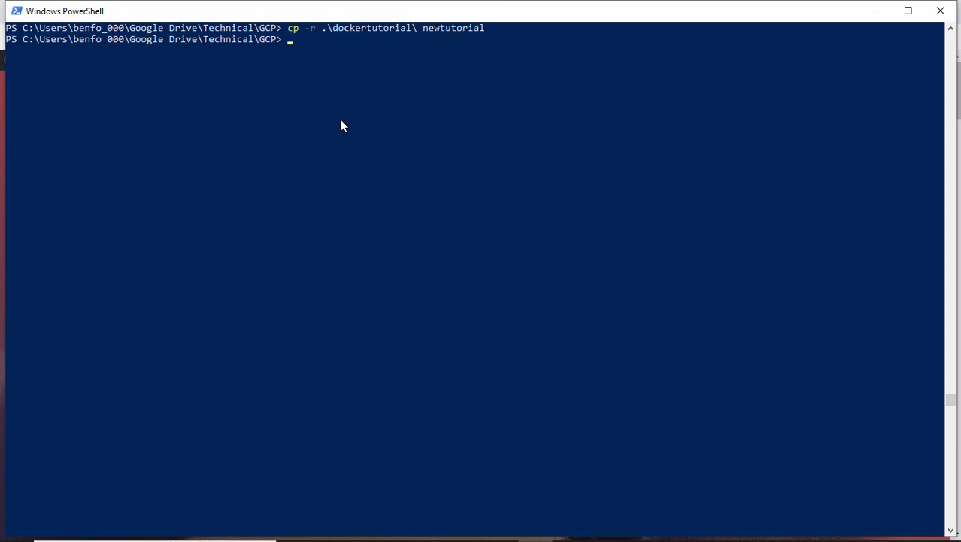
# - Change into the newtutorial folder and print its docker-compose.yml with cat
pyautogui.write('cd new')
pyautogui.press('Tab')
pyautogui.press('Return')
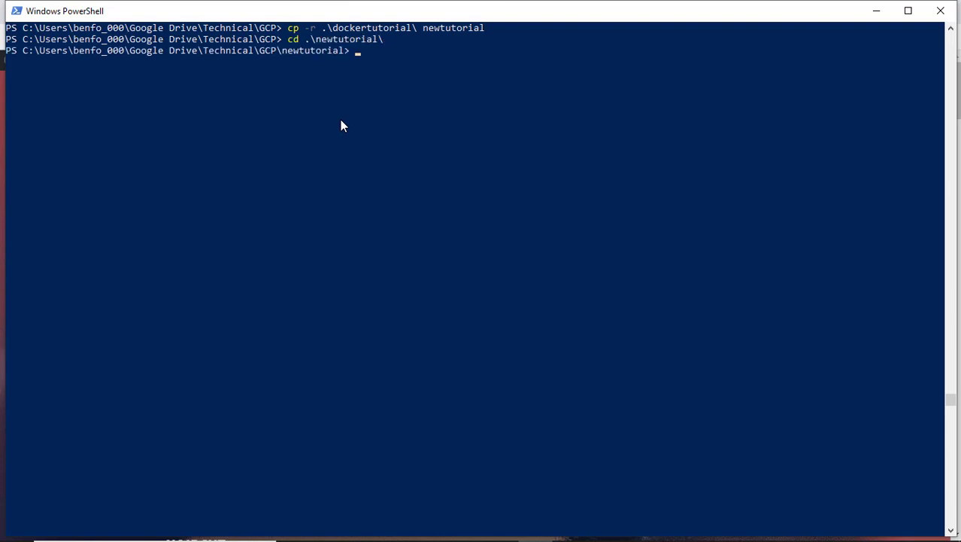
pyautogui.write('cat .\\do')
pyautogui.press('Tab')
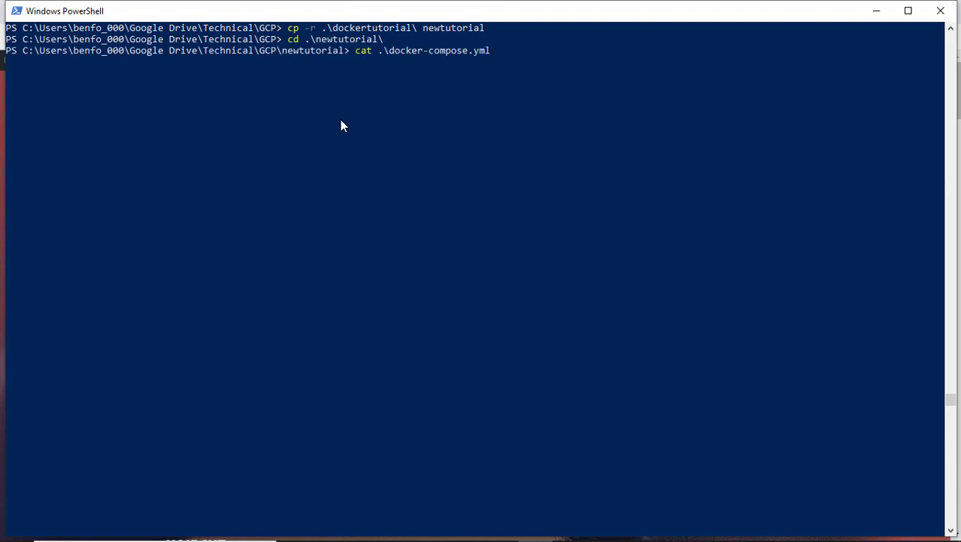
pyautogui.press('Return')
# - Try to start the newtutorial containers with docker-compose up and examine the port named in the output
pyautogui.write('docker-compose up')
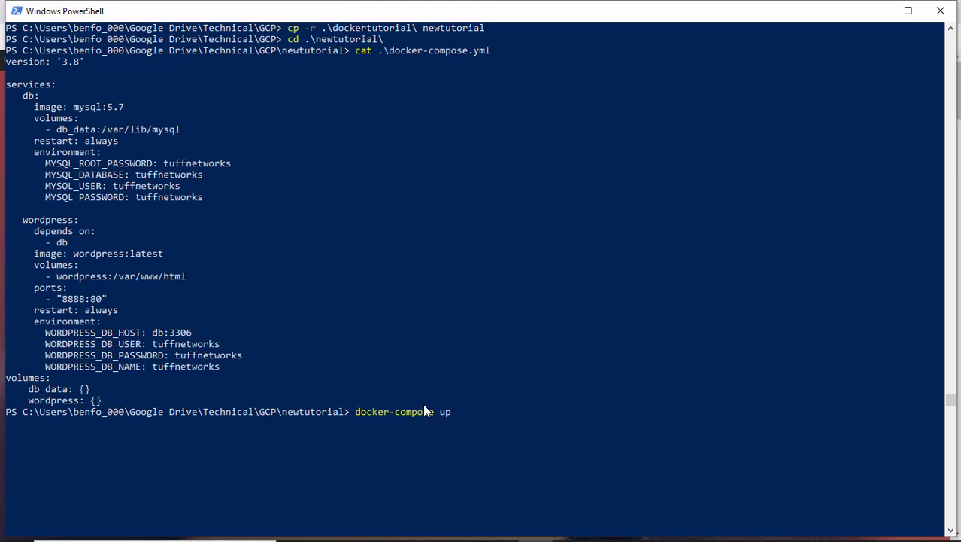
pyautogui.press('Return')
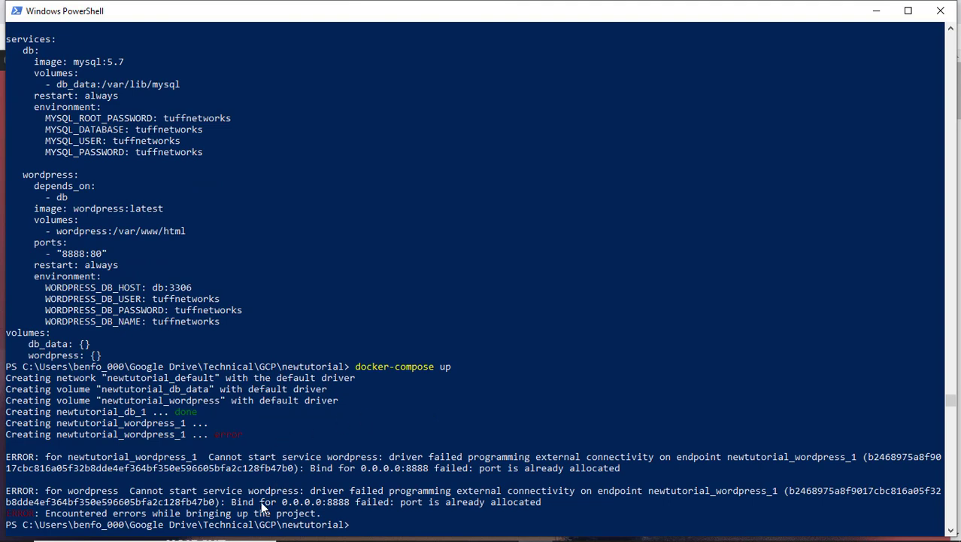
pyautogui.moveTo(233, 501); pyautogui.dragTo(372, 516)
pyautogui.click(386, 502)
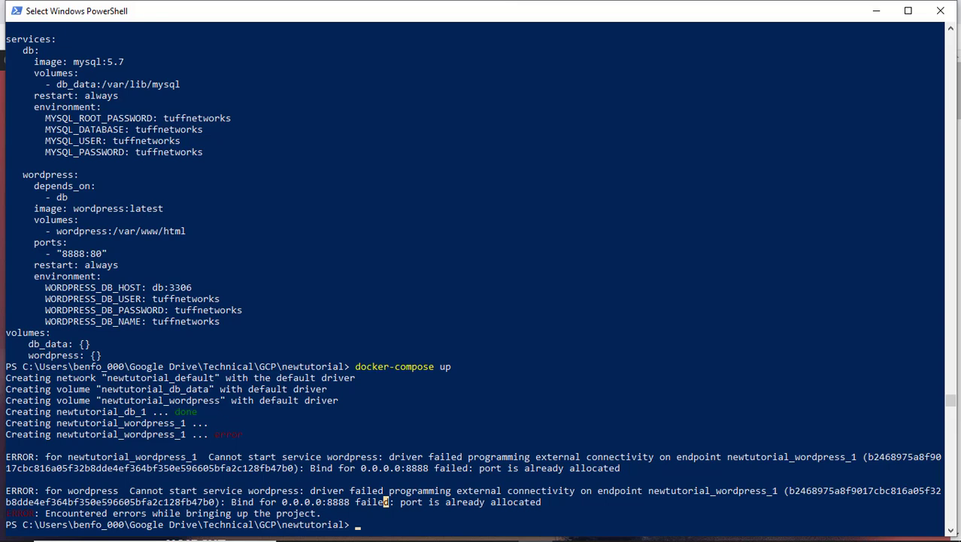
pyautogui.moveTo(326, 502); pyautogui.dragTo(351, 502)
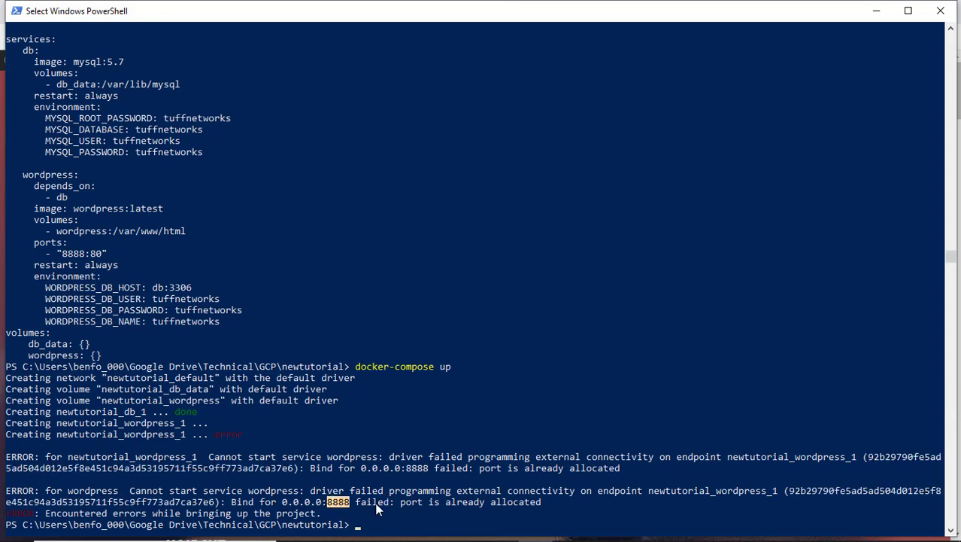
# - Open newtutorial's docker-compose.yml in Notepad from the PowerShell prompt
pyautogui.write('note')
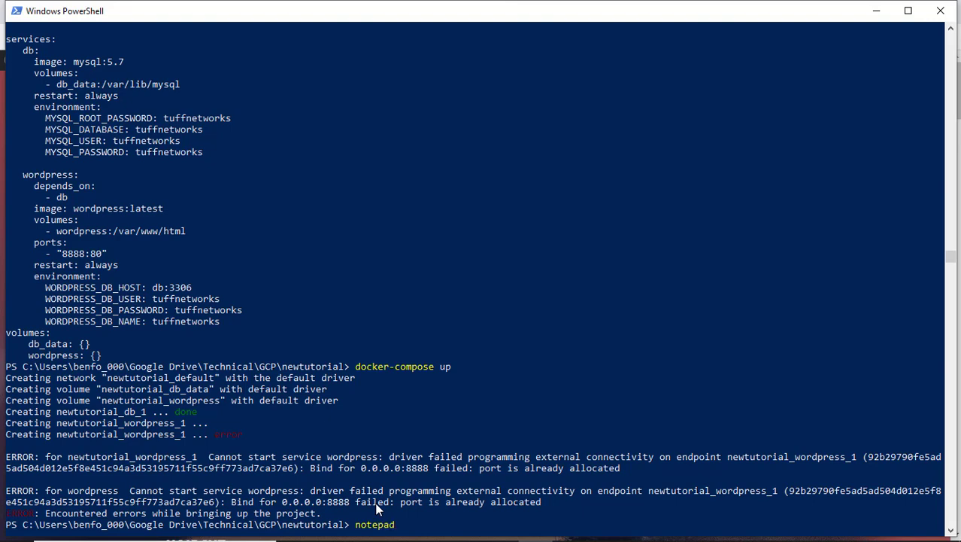
pyautogui.write('pad')
pyautogui.write(' .\\do')
pyautogui.press('Tab')
pyautogui.press('Return')
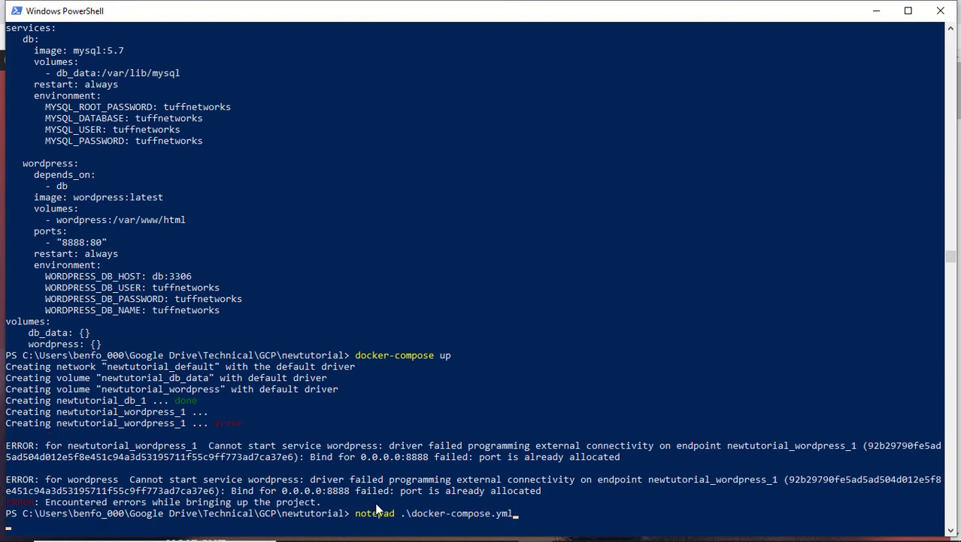
# - Set the wordpress service's port mapping to "8800:80" in docker-compose.yml, then save the file and close Notepad
pyautogui.press('Down')
pyautogui.press('Down')
pyautogui.press('Down')
pyautogui.press('Down')
pyautogui.press('Down')
pyautogui.press('Down')
pyautogui.press('Down')
pyautogui.press('Down')
pyautogui.press('Down')
pyautogui.press('Down')
pyautogui.press('Down')
pyautogui.press('Down')
pyautogui.press('Down')
pyautogui.press('Down')
pyautogui.press('Down')
pyautogui.press('Down')
pyautogui.press('Down')
pyautogui.press('Down')
pyautogui.press('Down')
pyautogui.press('Down')
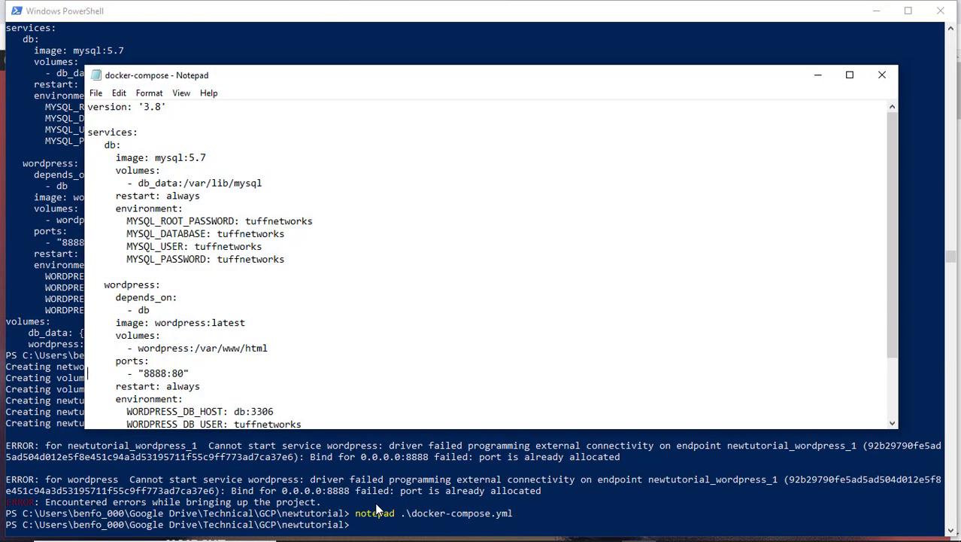
pyautogui.press('Right')
pyautogui.press('Right')
pyautogui.press('Right')
pyautogui.press('Right')
pyautogui.press('Right')
pyautogui.press('Right')
pyautogui.press('Right')
pyautogui.press('Right')
pyautogui.press('Right')
pyautogui.press('Right')
pyautogui.press('Right')
pyautogui.press('Right')
pyautogui.press('Right')
pyautogui.press('Right')
pyautogui.press('BackSpace')
pyautogui.press('BackSpace')
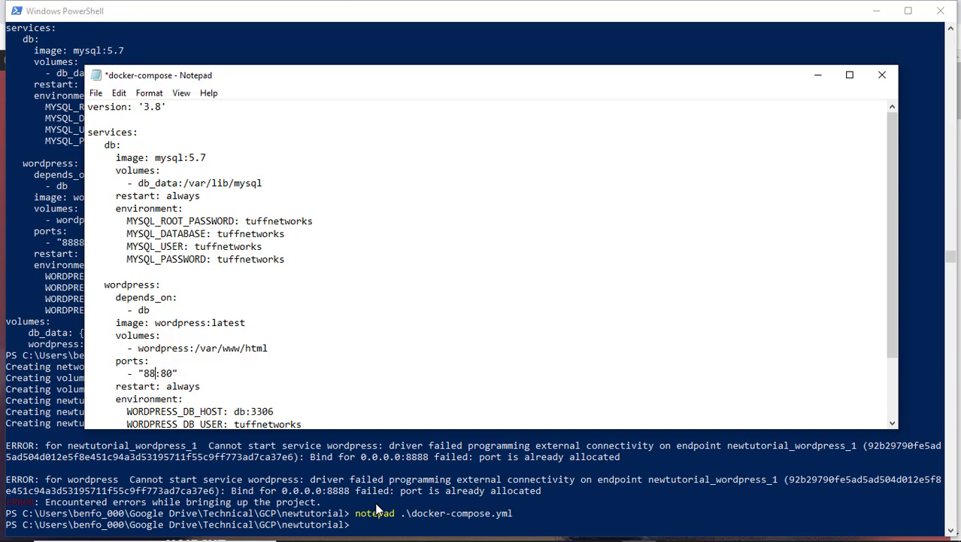
pyautogui.write('00')
pyautogui.click(95, 92)
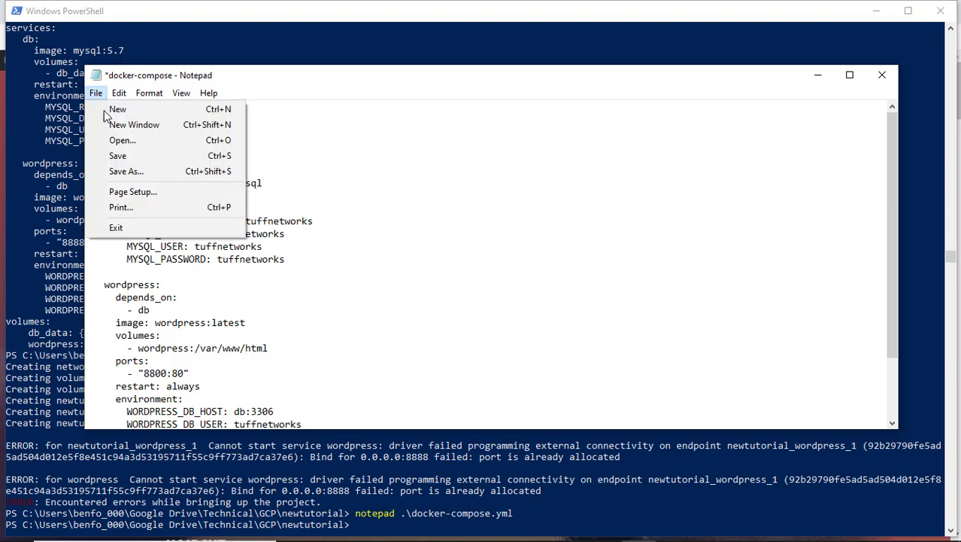
pyautogui.click(119, 156)
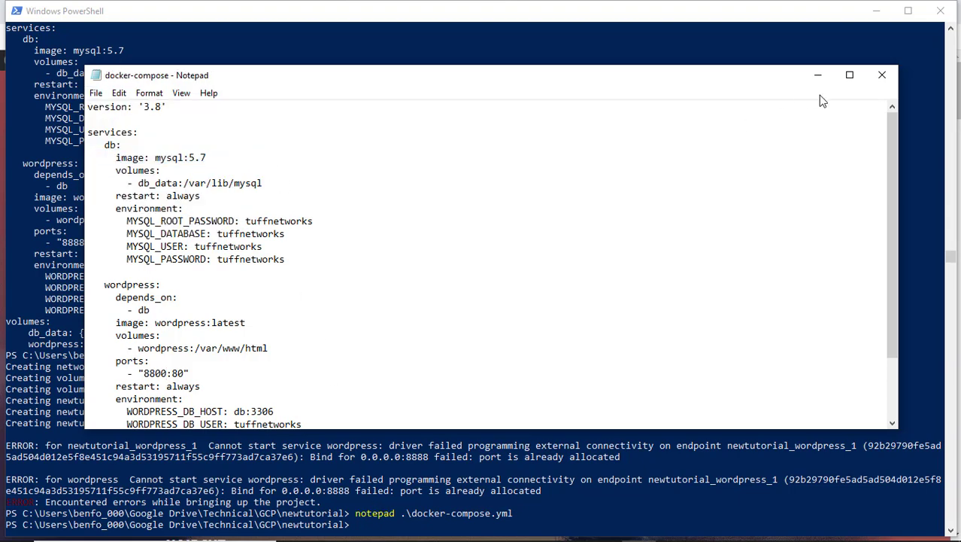
pyautogui.click(874, 79)
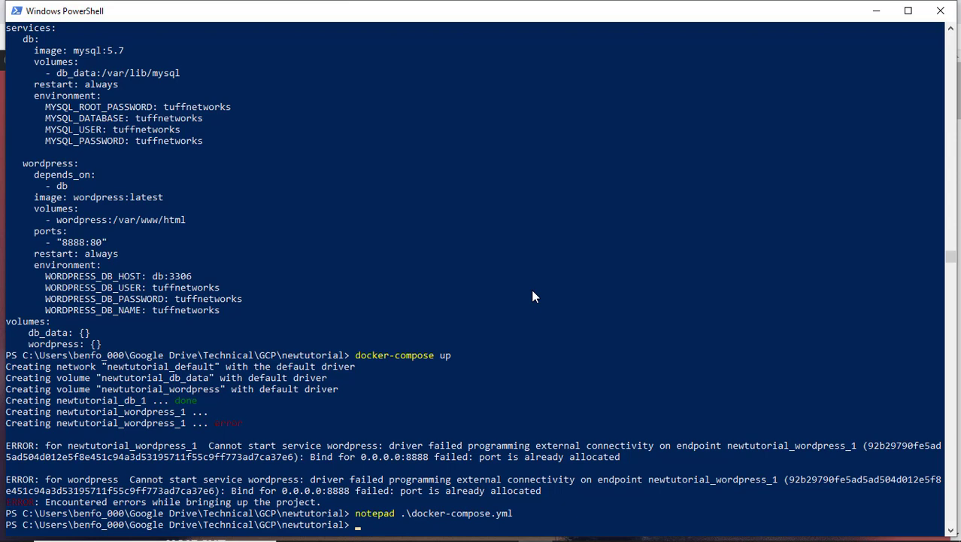
# - Run docker-compose up again in the newtutorial folder
pyautogui.press('Up')
pyautogui.press('Up')
pyautogui.press('Return')
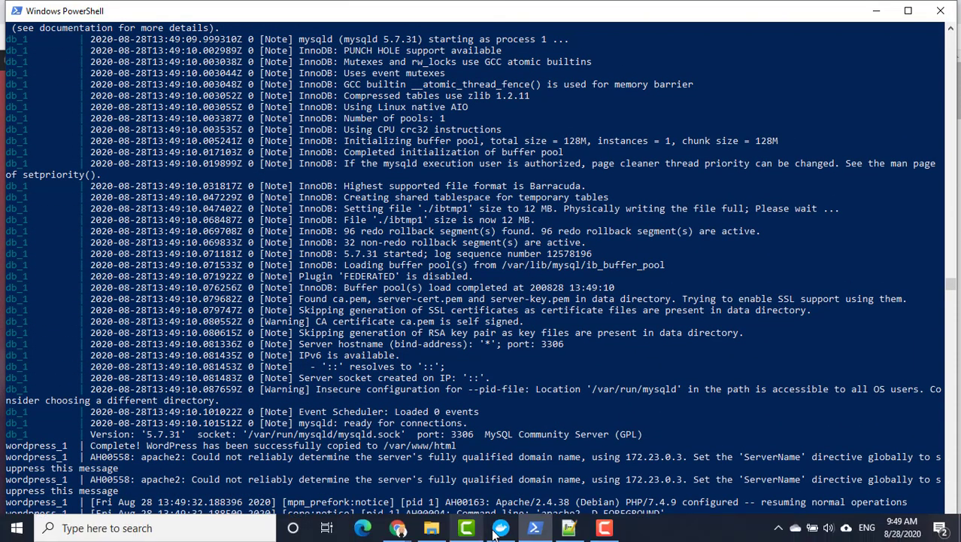
# - Check the newtutorial application in Docker Desktop, then switch to Chrome and reload the Barber Shop site at localhost:8888
pyautogui.click(500, 528)
pyautogui.moveTo(249, 204)
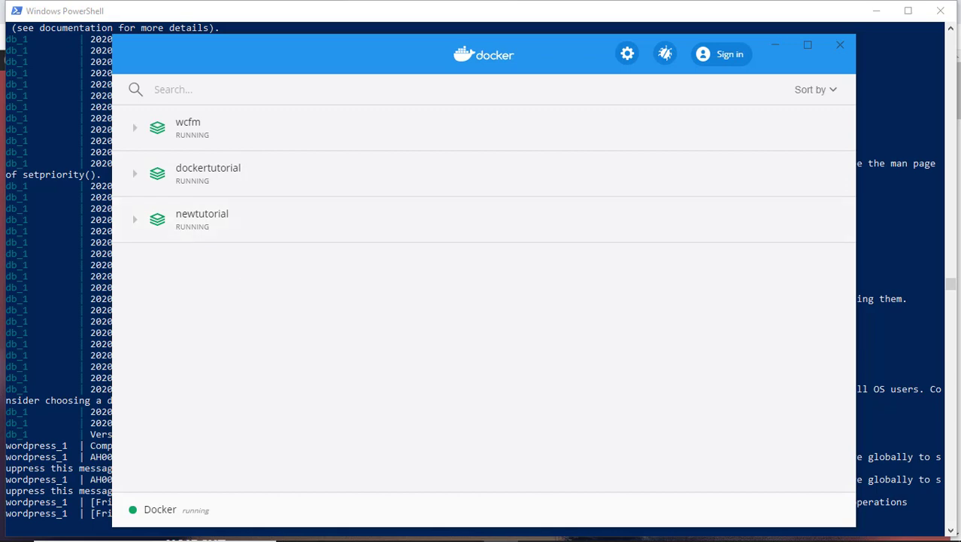
pyautogui.moveTo(401, 532)
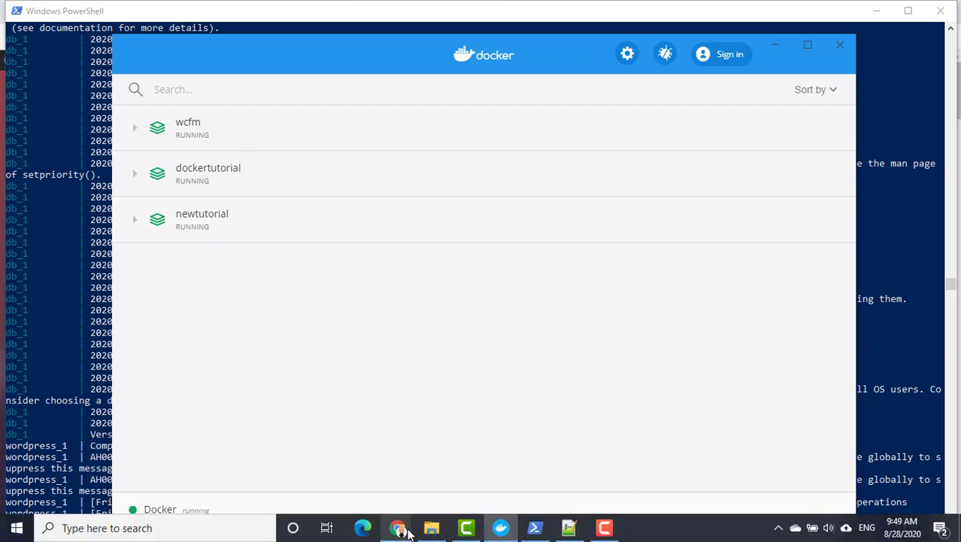
pyautogui.click(465, 490)
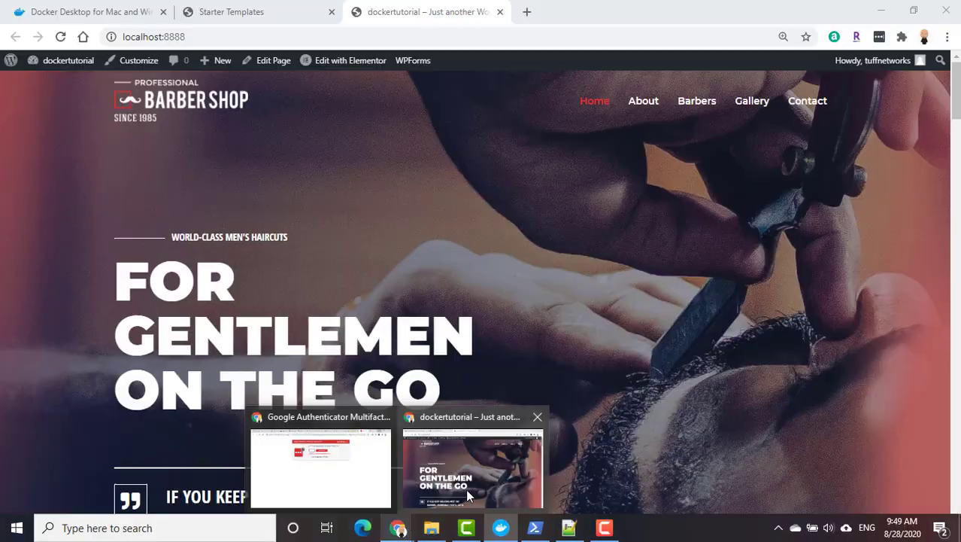
pyautogui.click(60, 37)
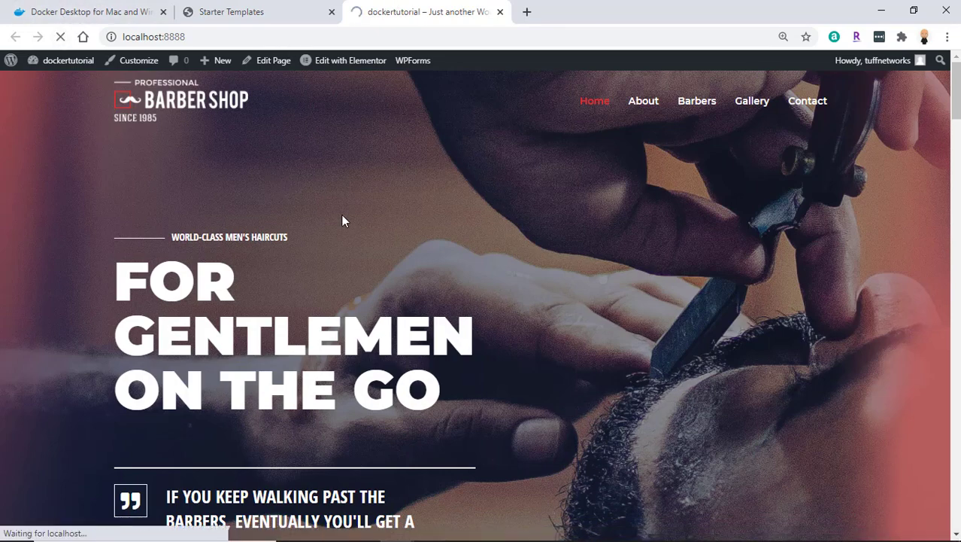
# - Return to Docker Desktop, expand newtutorial and open the newtutorial_wordpress_1 container in the browser
pyautogui.moveTo(398, 529)
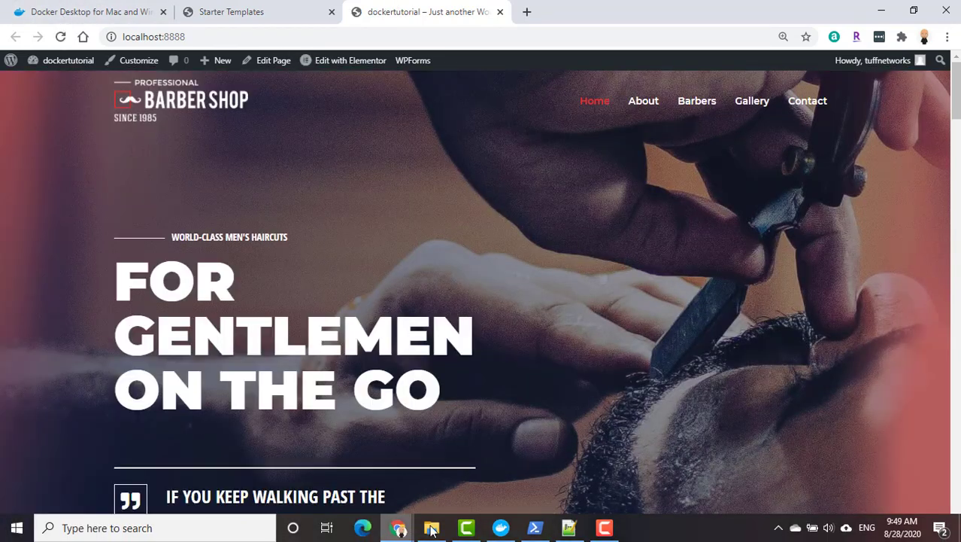
pyautogui.click(478, 413)
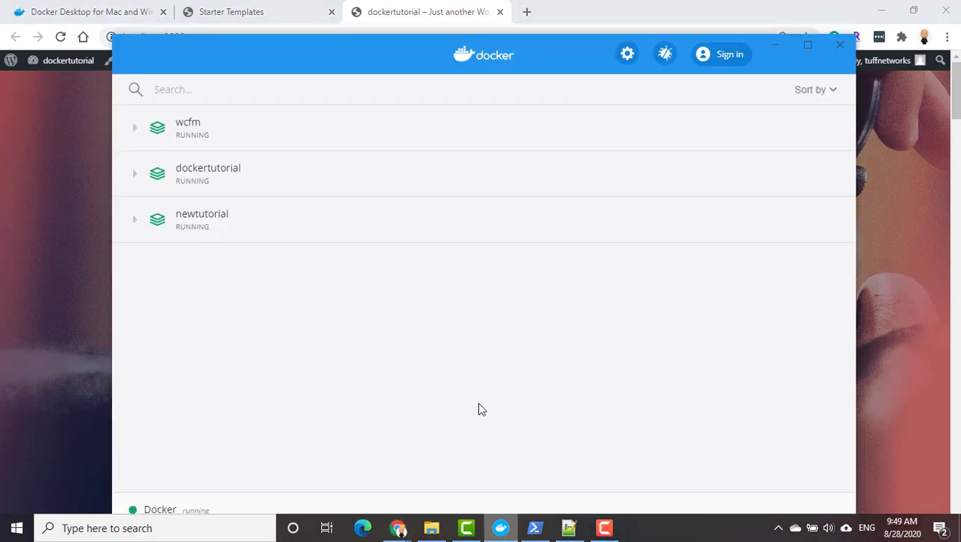
pyautogui.click(134, 219)
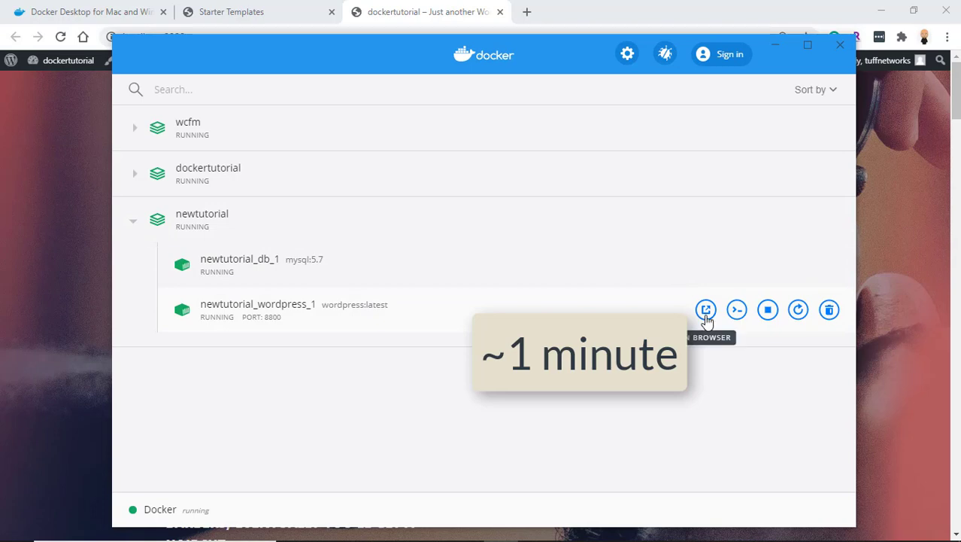
pyautogui.click(707, 311)
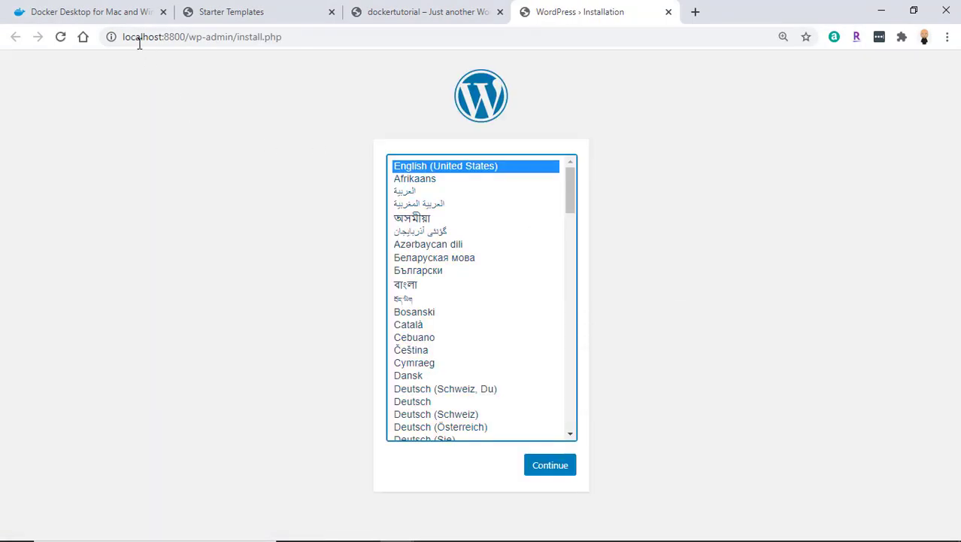
# - Compare the address and port of the new WordPress installation page with those of the Barber Shop site
pyautogui.moveTo(127, 36); pyautogui.dragTo(242, 38)
pyautogui.click(414, 11)
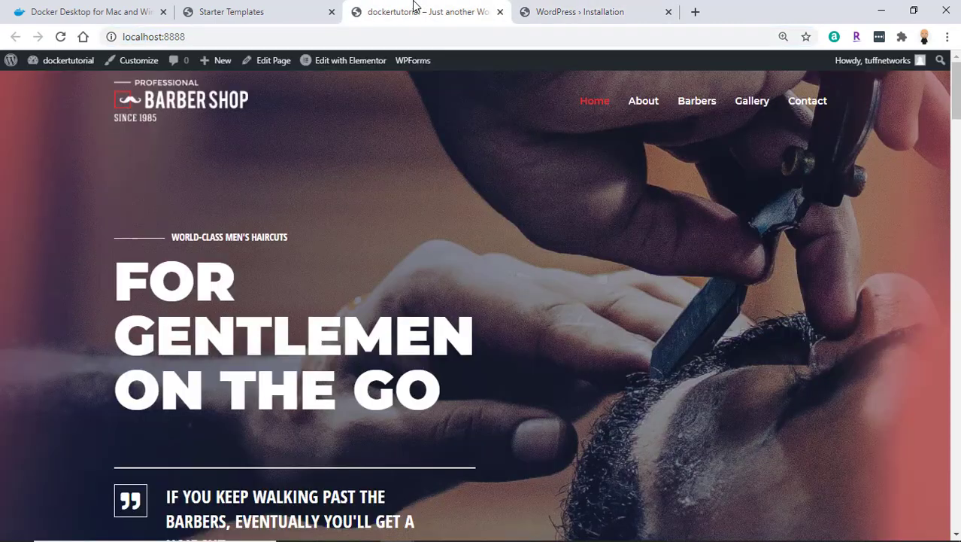
pyautogui.moveTo(164, 36); pyautogui.dragTo(231, 38)
pyautogui.click(575, 7)
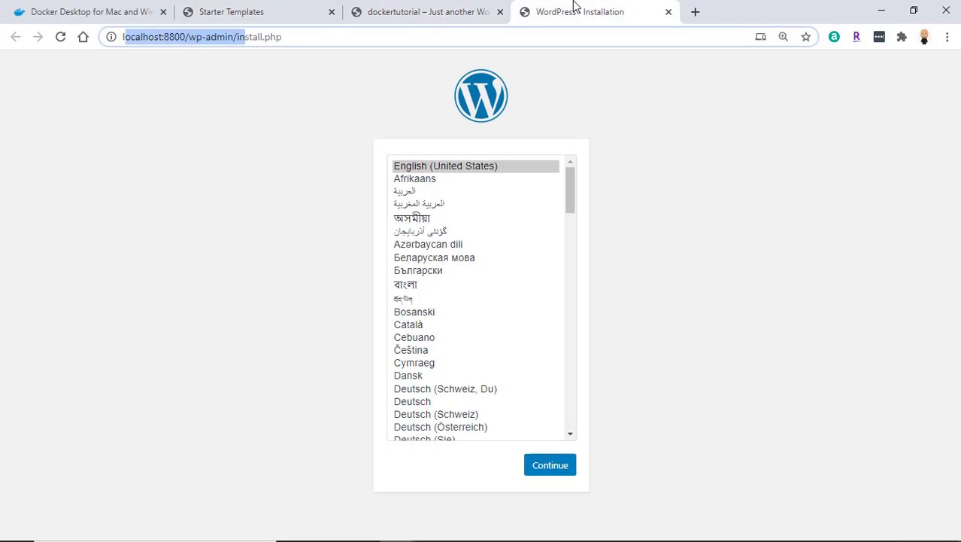
pyautogui.click(168, 37)
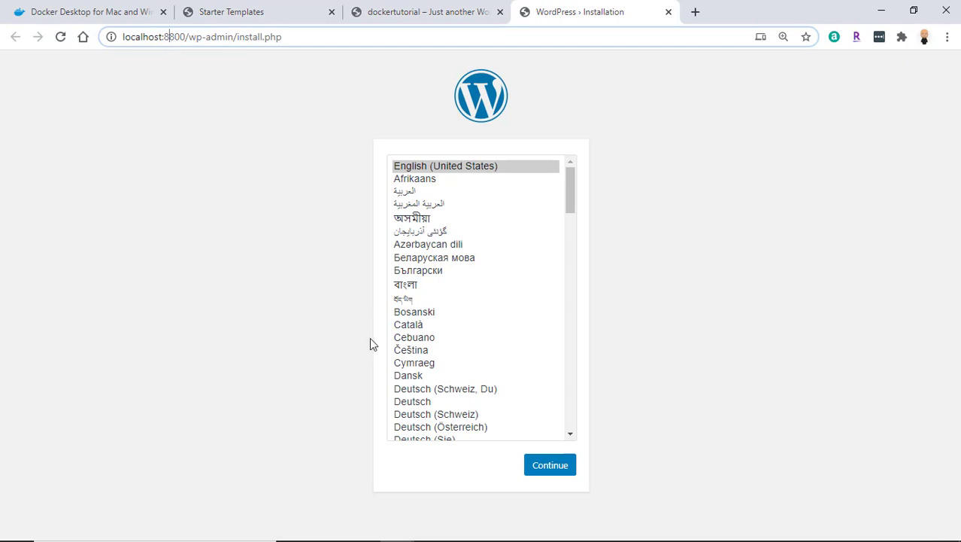
# - Continue the new WordPress installation in English (United States), and compare its setup page with the Barber Shop site
pyautogui.click(548, 469)
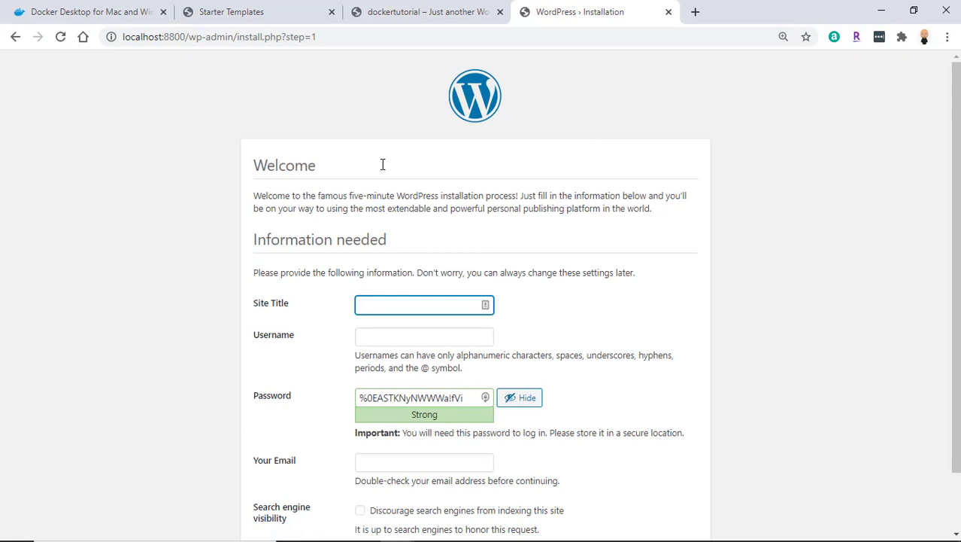
pyautogui.click(441, 10)
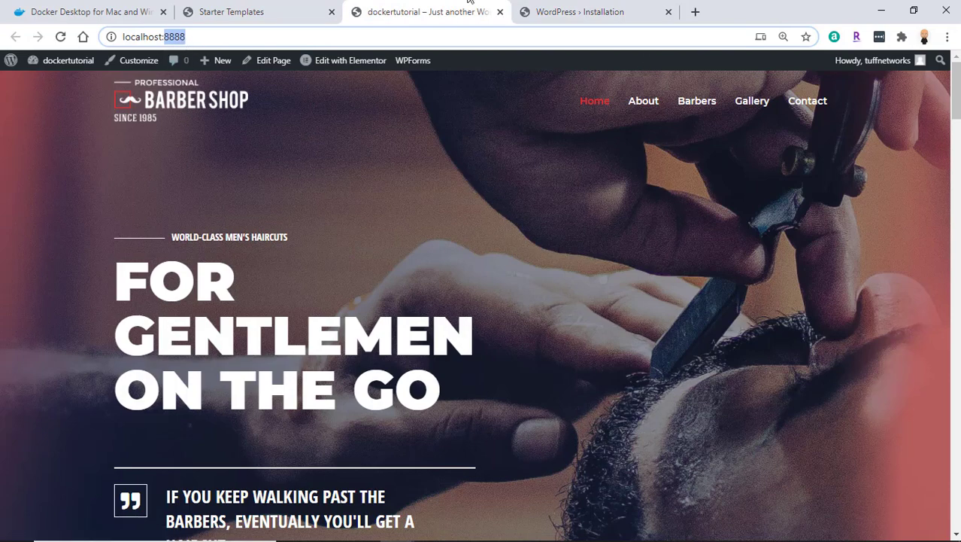
pyautogui.click(581, 9)
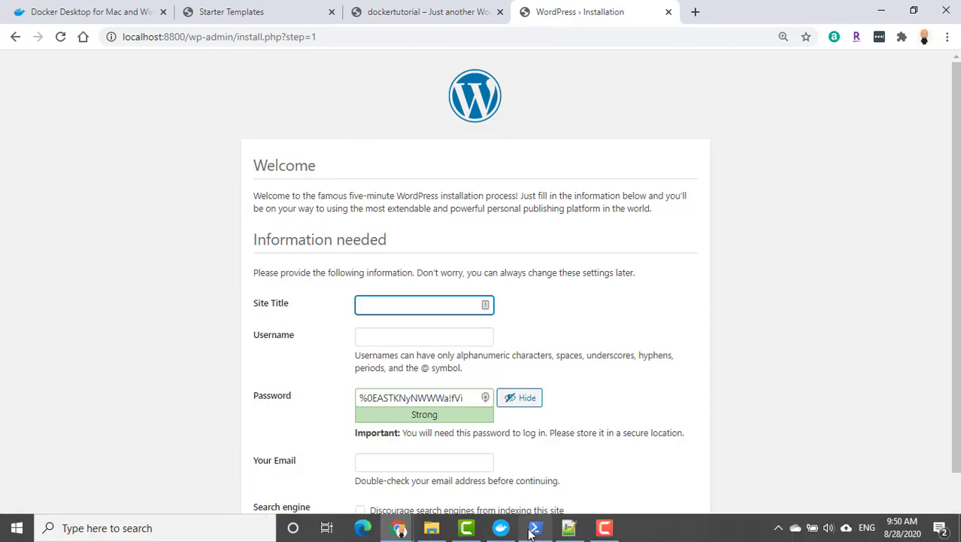
# - Stop the running newtutorial containers in PowerShell and return to the browser
pyautogui.click(532, 530)
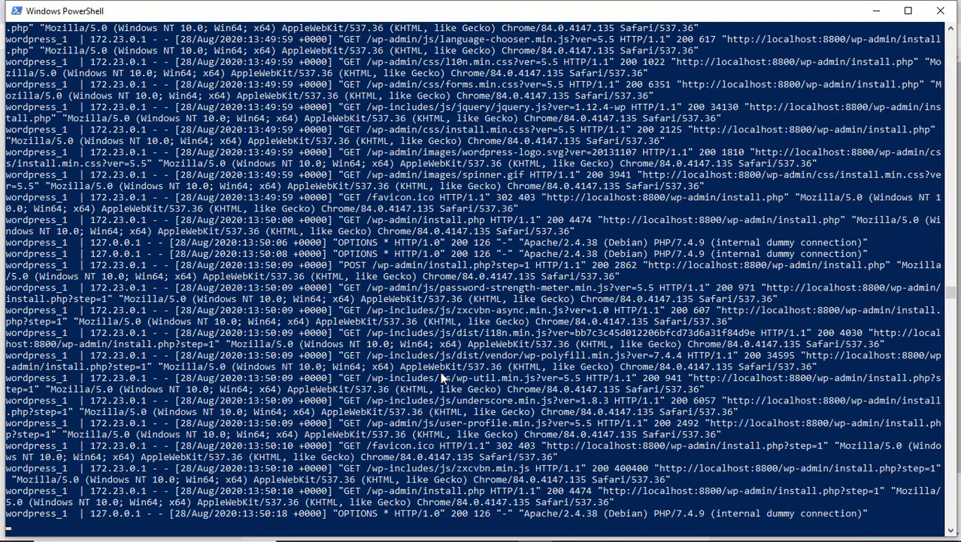
pyautogui.hotkey('ctrl', 'c')
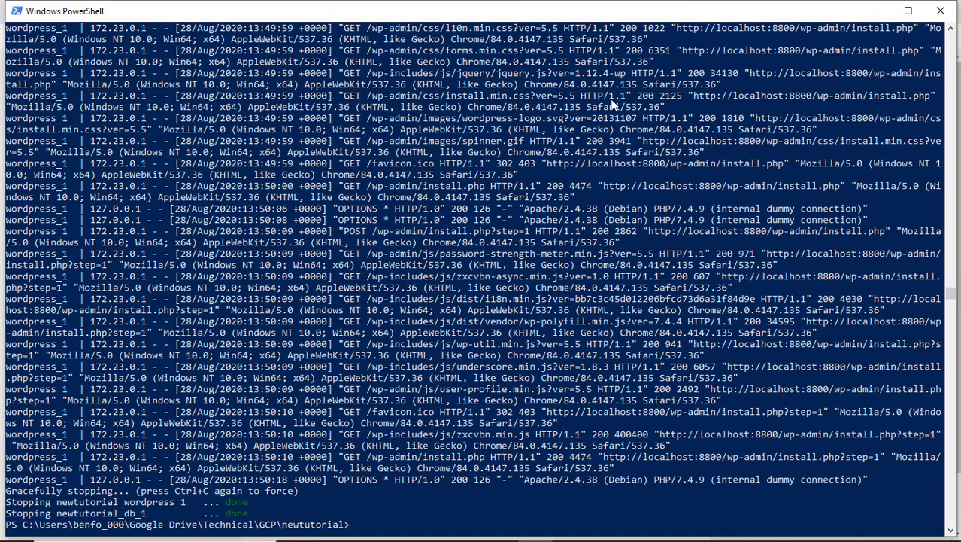
pyautogui.hotkey('alt', 'Tab')
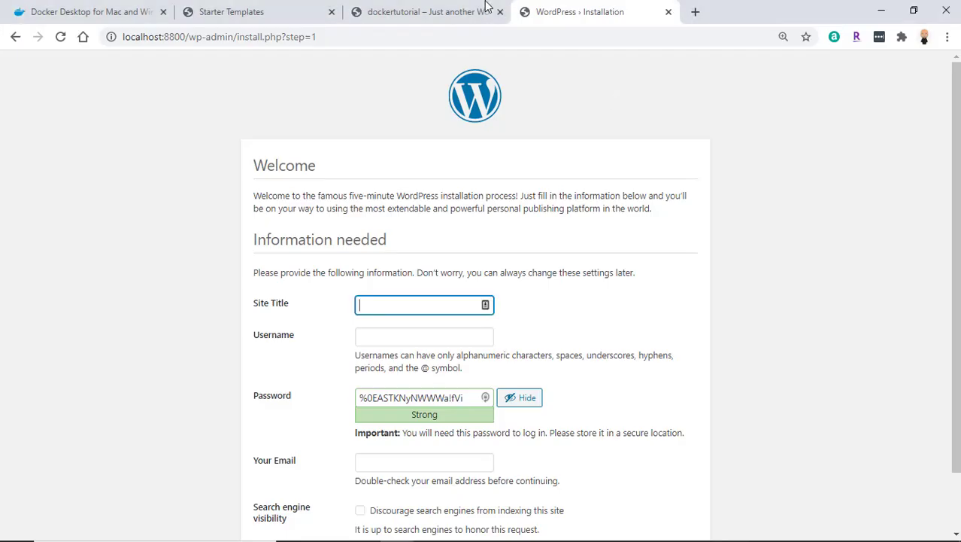
# - Reload the WordPress installation page on localhost:8800 and allow the form resubmission
pyautogui.click(60, 38)
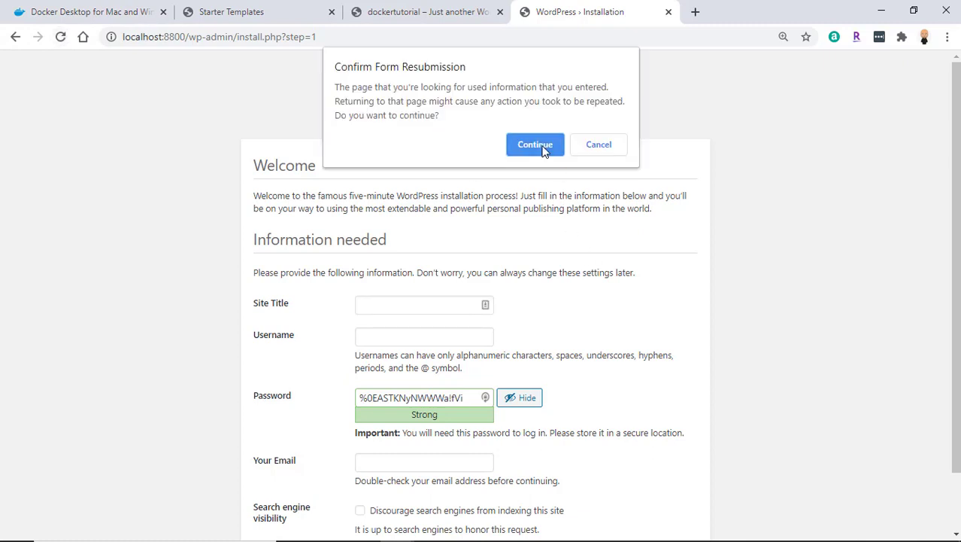
pyautogui.click(535, 144)
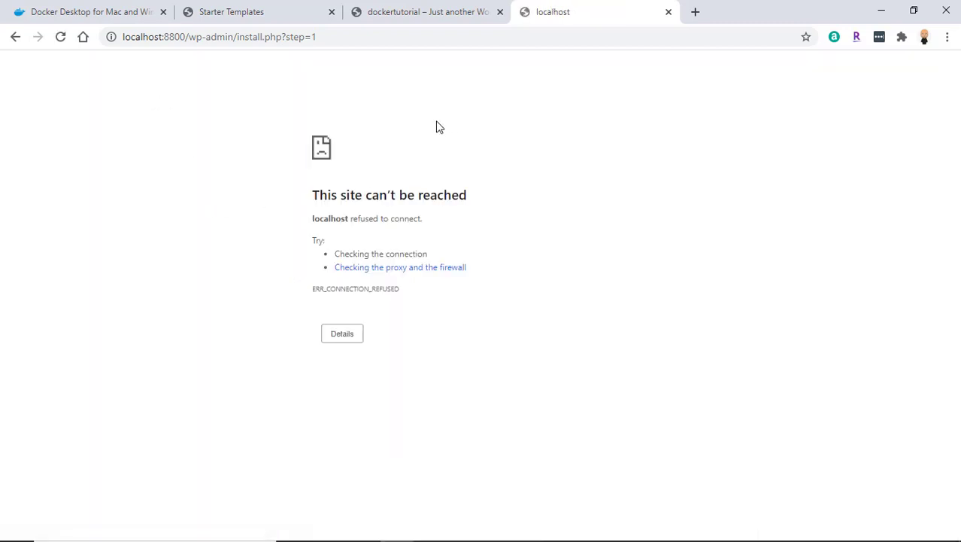
# - Switch to PowerShell and list the running containers with docker ps
pyautogui.hotkey('alt', 'Tab')
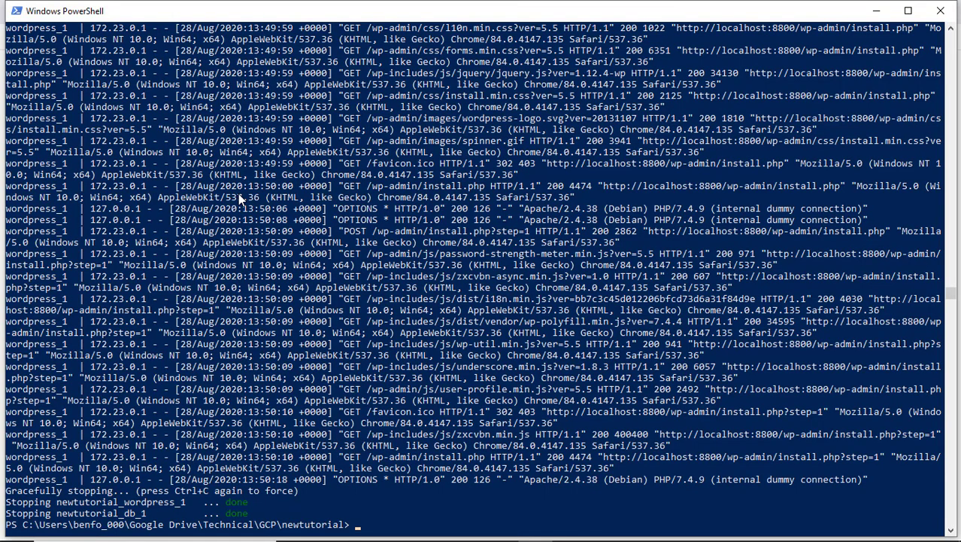
pyautogui.write('docker ps')
pyautogui.press('Return')
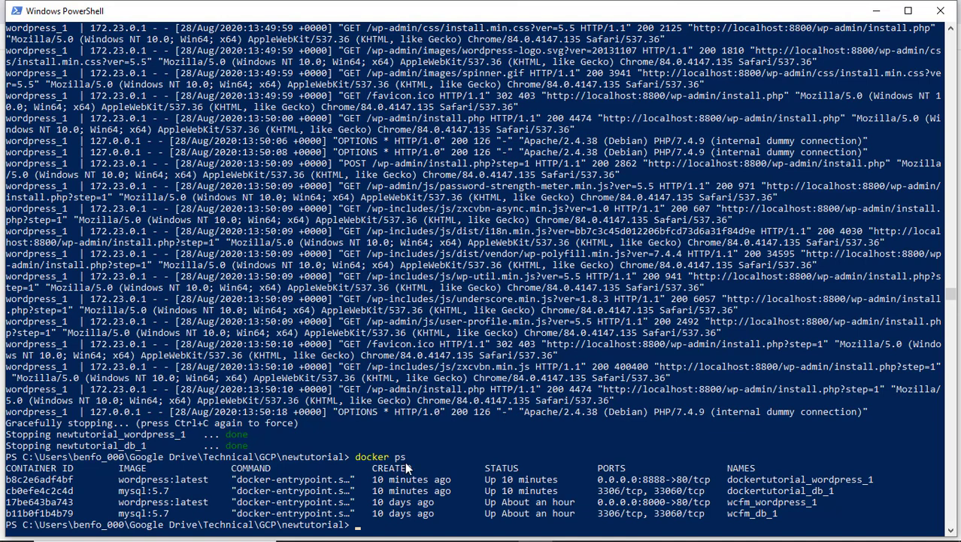
# - Start the newtutorial containers in detached mode with docker-compose up -d
pyautogui.write('dokcer')
pyautogui.press('BackSpace')
pyautogui.press('BackSpace')
pyautogui.press('BackSpace')
pyautogui.press('BackSpace')
pyautogui.write('cker-compose up -d')
pyautogui.press('Return')
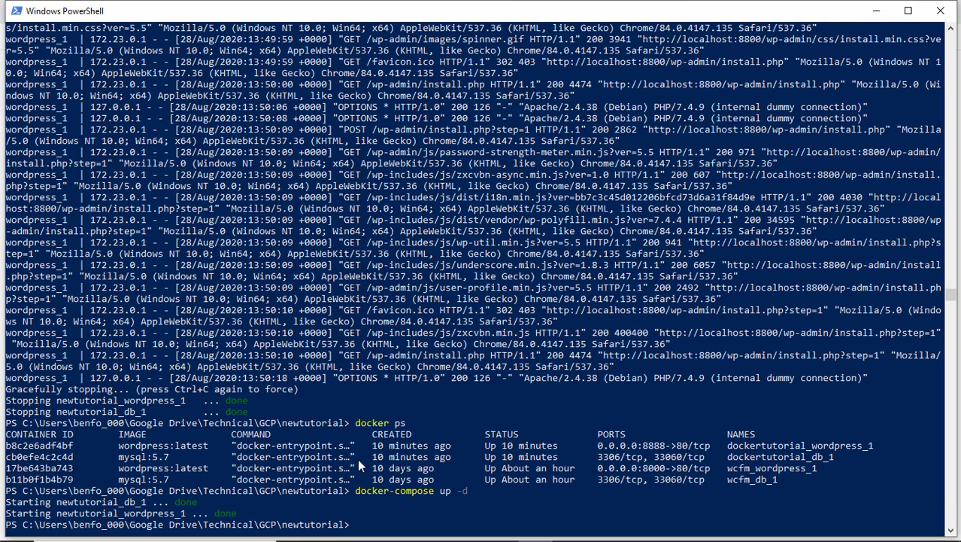
# - Add a few blank prompt lines and list the running containers again with docker ps
pyautogui.press('Return')
pyautogui.press('Return')
pyautogui.press('Return')
pyautogui.press('Return')
pyautogui.write('docker')
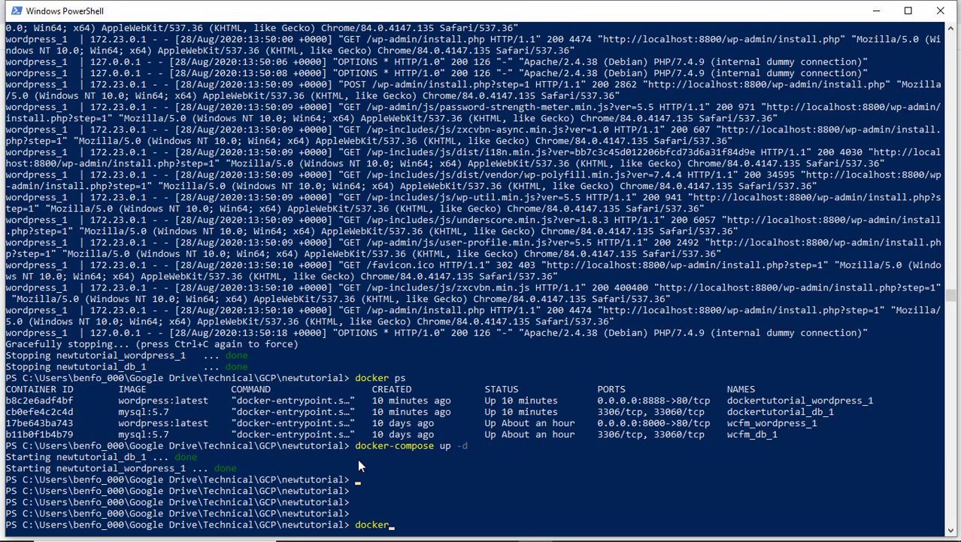
pyautogui.write('-compose')
pyautogui.press('BackSpace')
pyautogui.press('BackSpace')
pyautogui.press('BackSpace')
pyautogui.press('BackSpace')
pyautogui.press('BackSpace')
pyautogui.press('BackSpace')
pyautogui.press('BackSpace')
pyautogui.press('BackSpace')
pyautogui.write('ps')
pyautogui.press('Return')
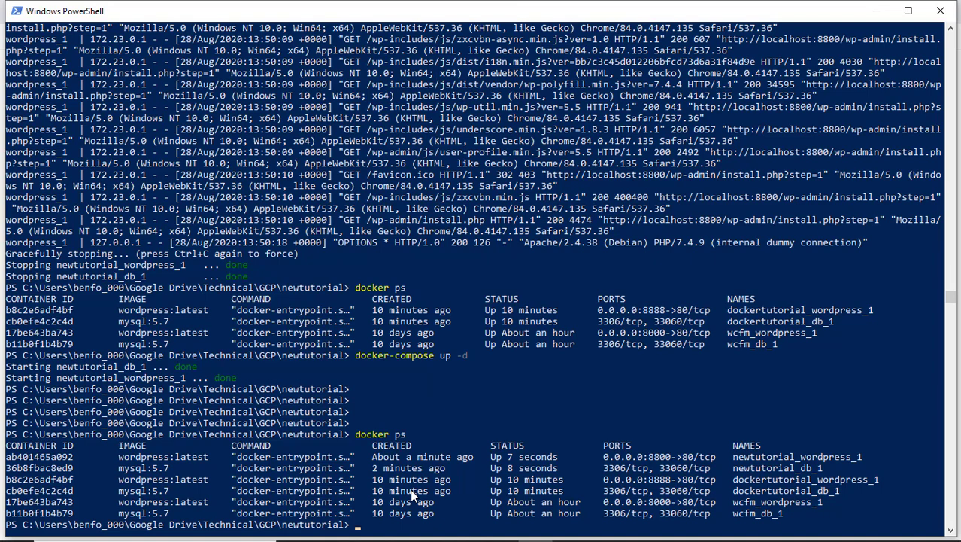
# - Stop and remove the newtutorial containers with docker-compose down
pyautogui.write('docke')
pyautogui.press('BackSpace')
pyautogui.press('BackSpace')
pyautogui.press('BackSpace')
pyautogui.press('BackSpace')
pyautogui.press('BackSpace')
pyautogui.write('docker down')
pyautogui.press('BackSpace')
pyautogui.press('BackSpace')
pyautogui.press('BackSpace')
pyautogui.press('BackSpace')
pyautogui.write('-co')
pyautogui.press('BackSpace')
pyautogui.press('BackSpace')
pyautogui.press('BackSpace')
pyautogui.press('BackSpace')
pyautogui.write('-compose down')
pyautogui.press('Return')
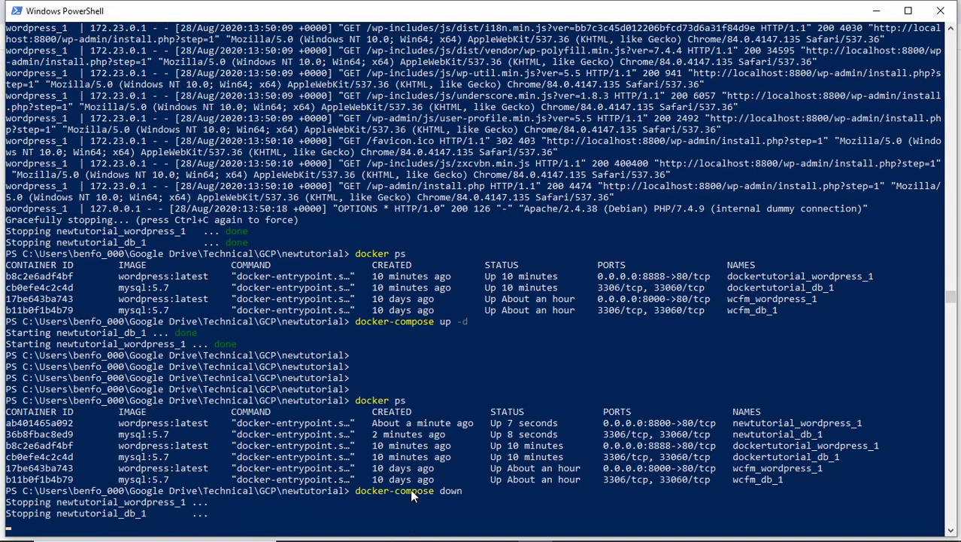